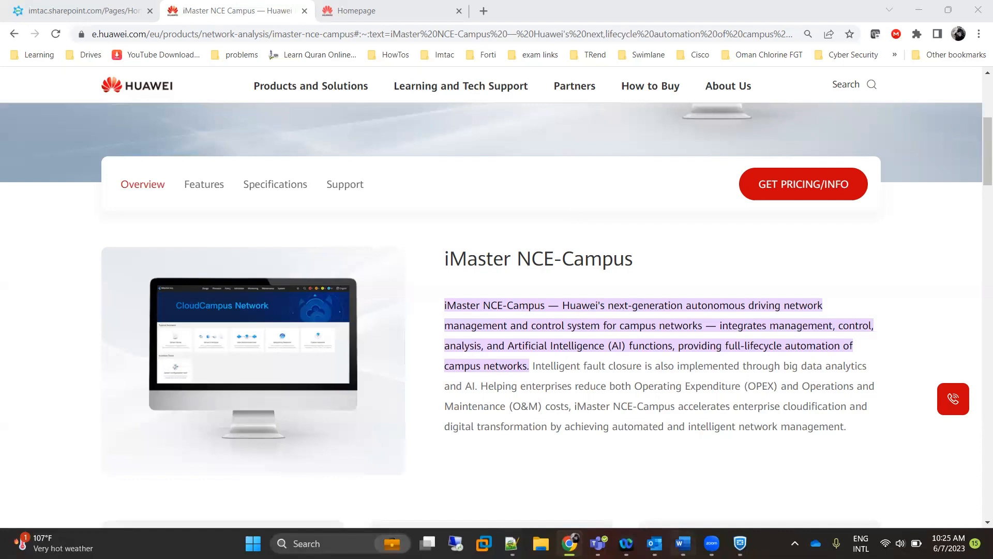
Bring up the Video points.docx requirements in Word, showing the Requirement section at the top.
left_click(683, 544)
scroll(499, 220, "up", 6)
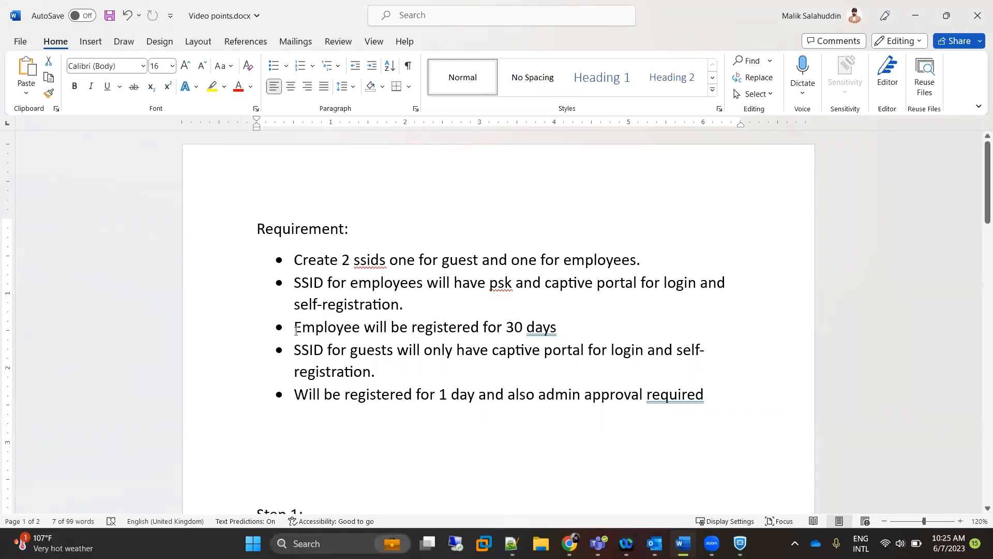
Highlight the 30-day employee, guest captive portal and 1-day guest registration requirements.
left_click_drag(295, 331, 563, 328)
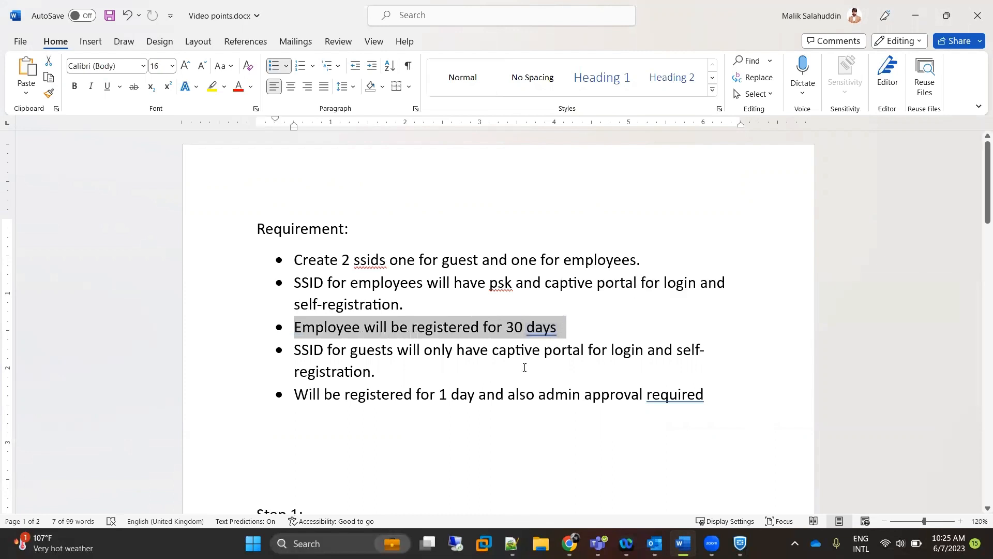
scroll(291, 275, "down", 2)
left_click_drag(291, 275, 371, 297)
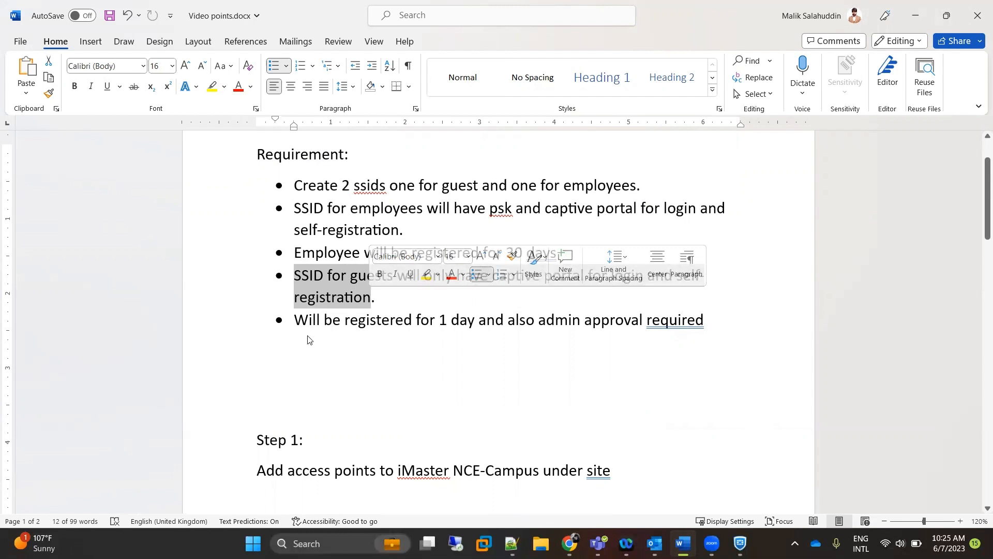
left_click_drag(296, 321, 470, 325)
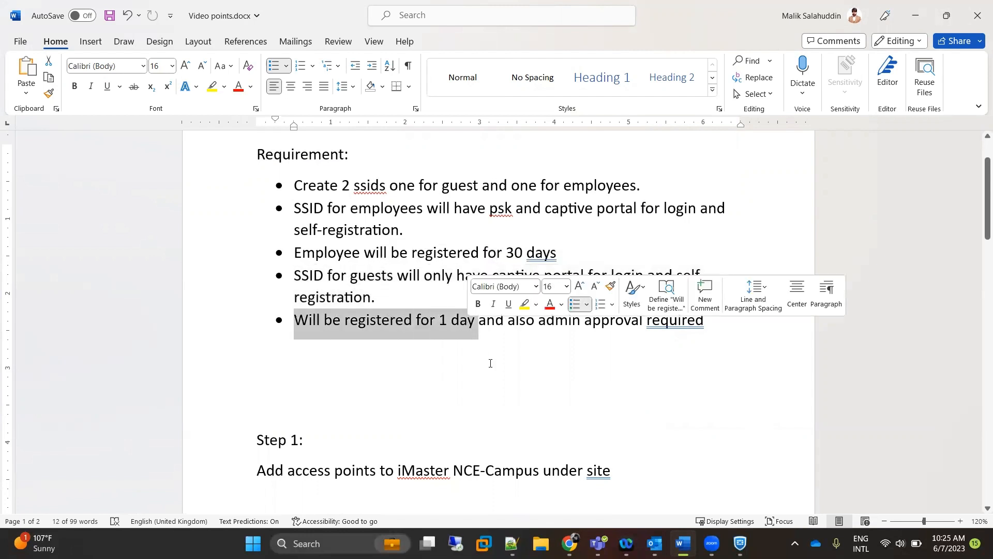
left_click(517, 359)
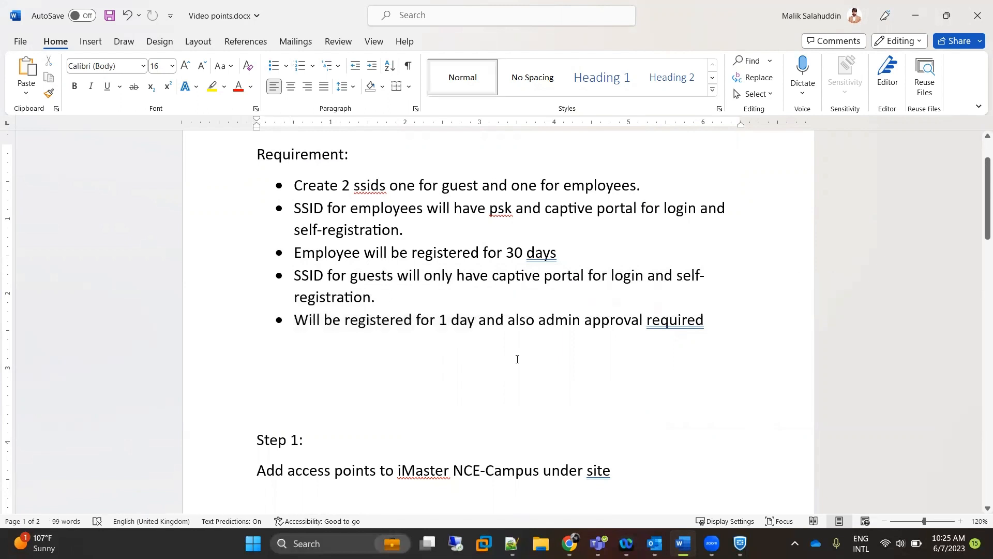
Highlight Step 1 about adding access points, then bring up the Notepad++ notes.
scroll(517, 359, "down", 5)
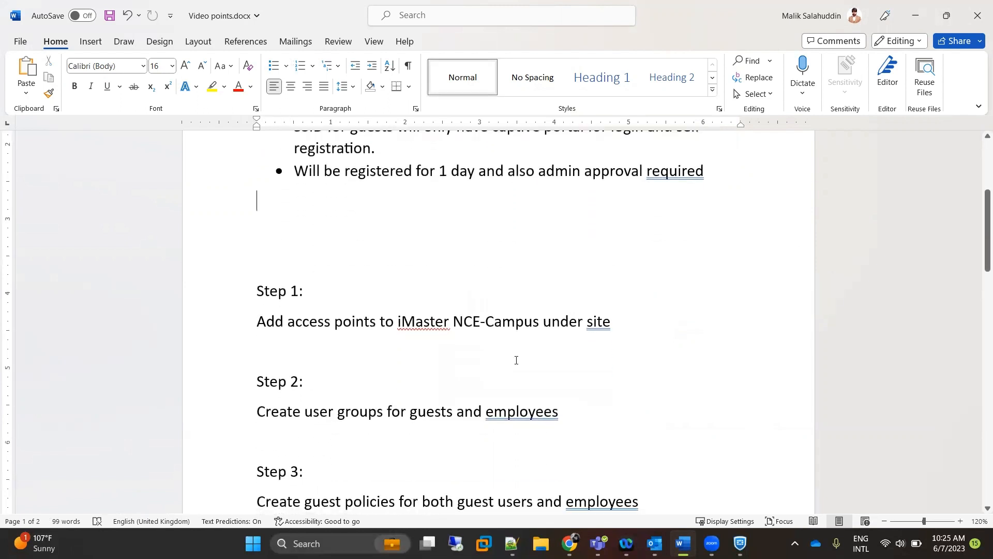
scroll(516, 359, "down", 1)
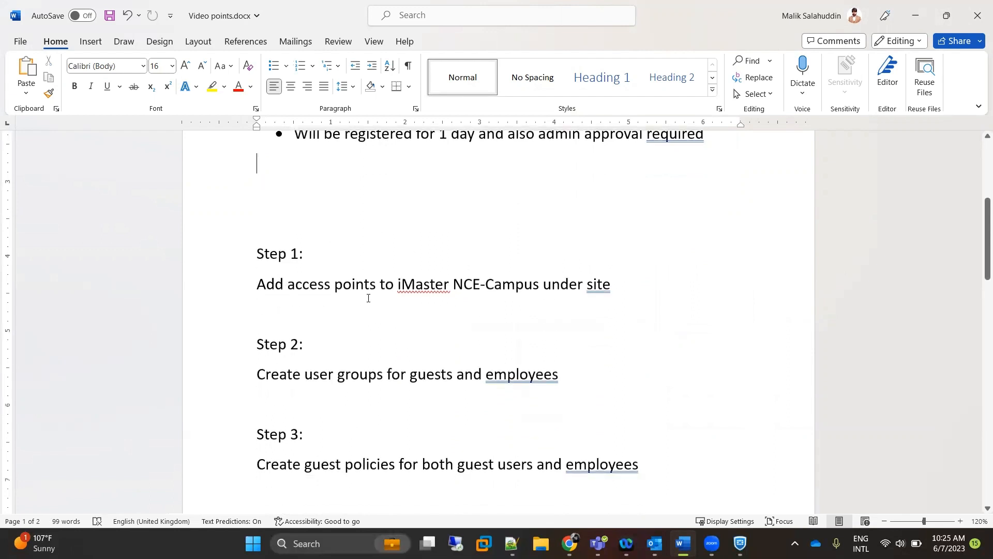
left_click_drag(257, 284, 604, 302)
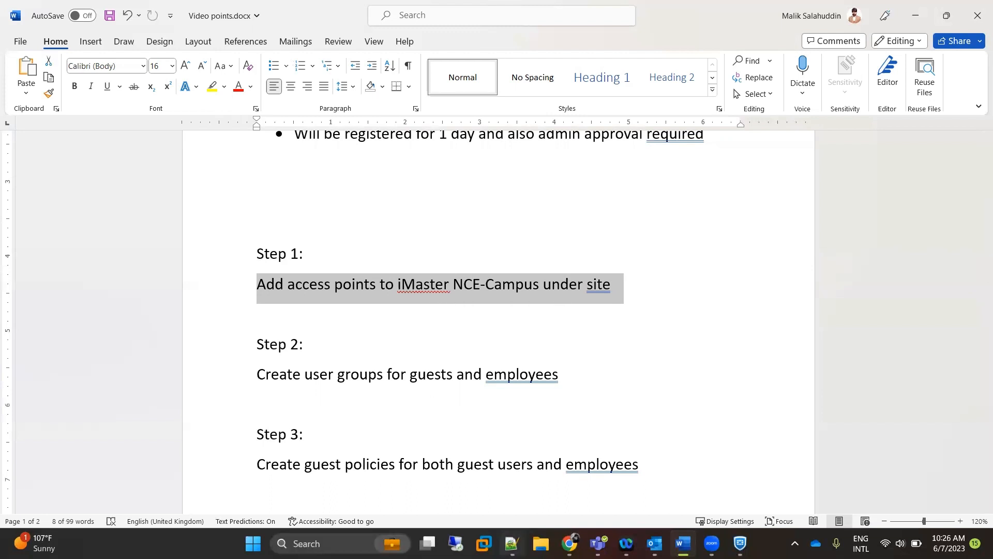
left_click(511, 543)
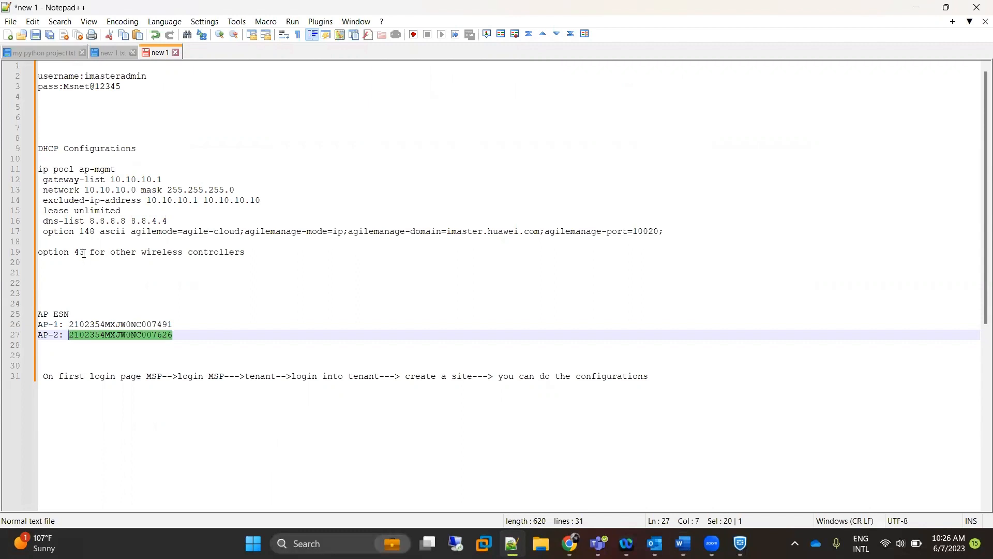
Highlight the option 43 note and the ip pool ap-mgmt DHCP settings.
left_click_drag(84, 251, 38, 252)
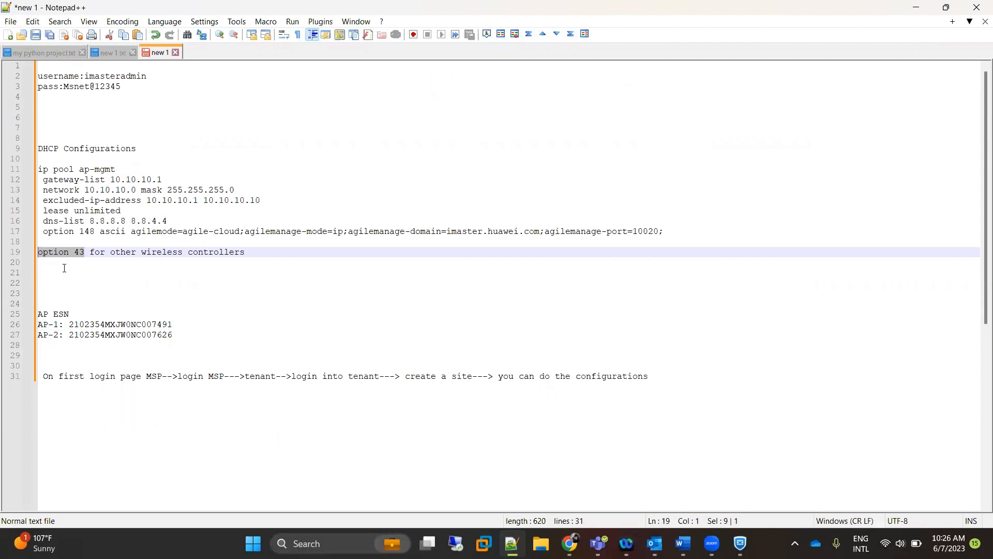
left_click_drag(38, 170, 675, 227)
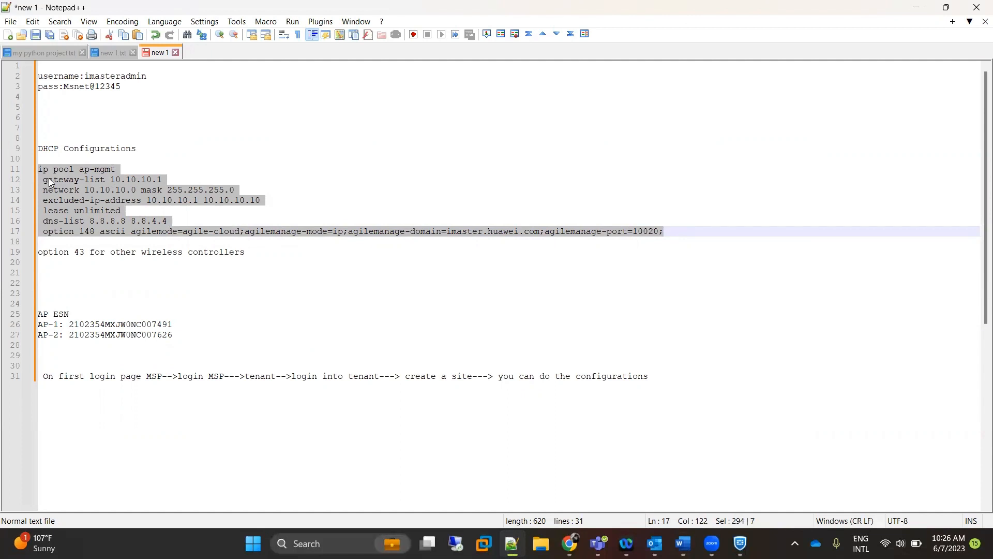
left_click(190, 212)
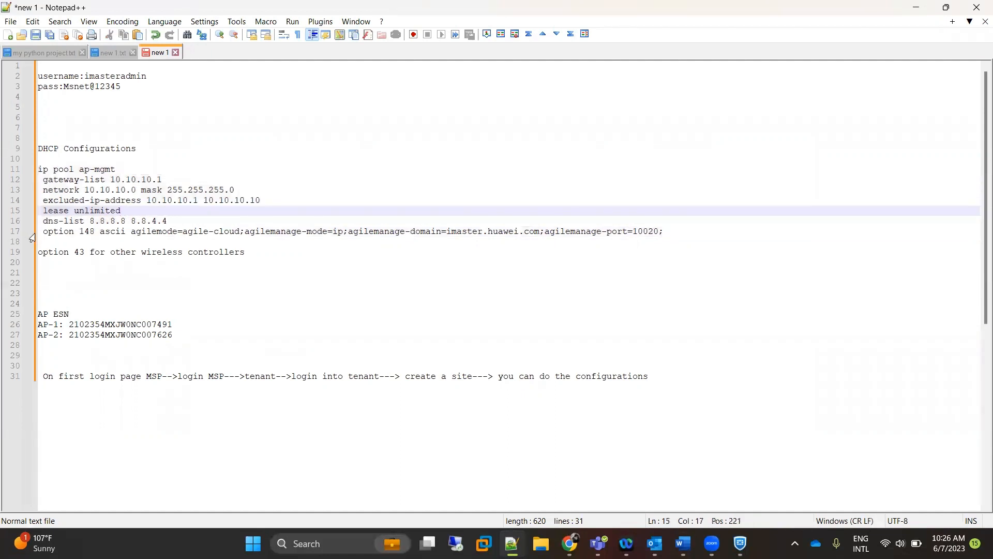
Highlight the dns-list, option 148 and imaster.huawei.com domain lines, then return to the NCE-Campus homepage.
left_click_drag(42, 231, 427, 220)
left_click_drag(258, 211, 668, 233)
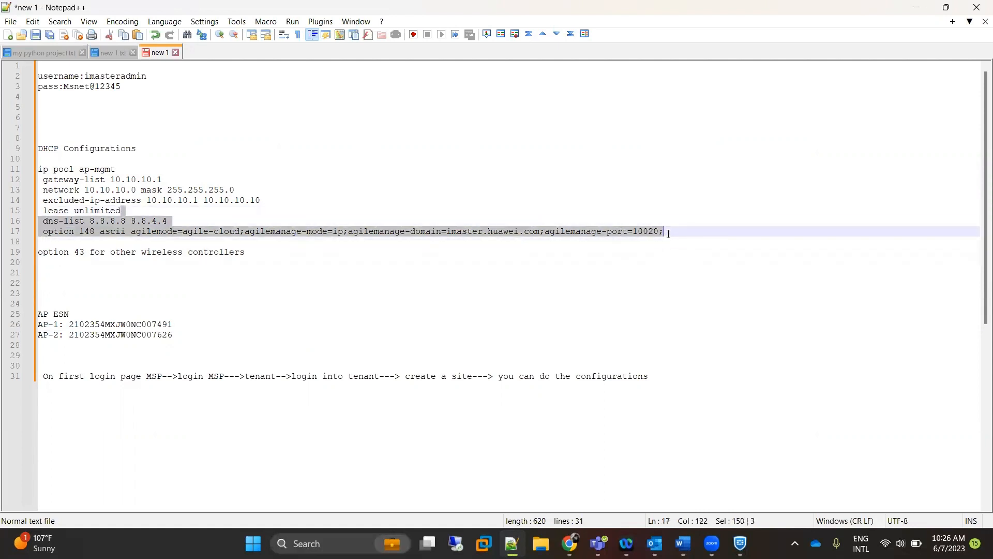
left_click(664, 233)
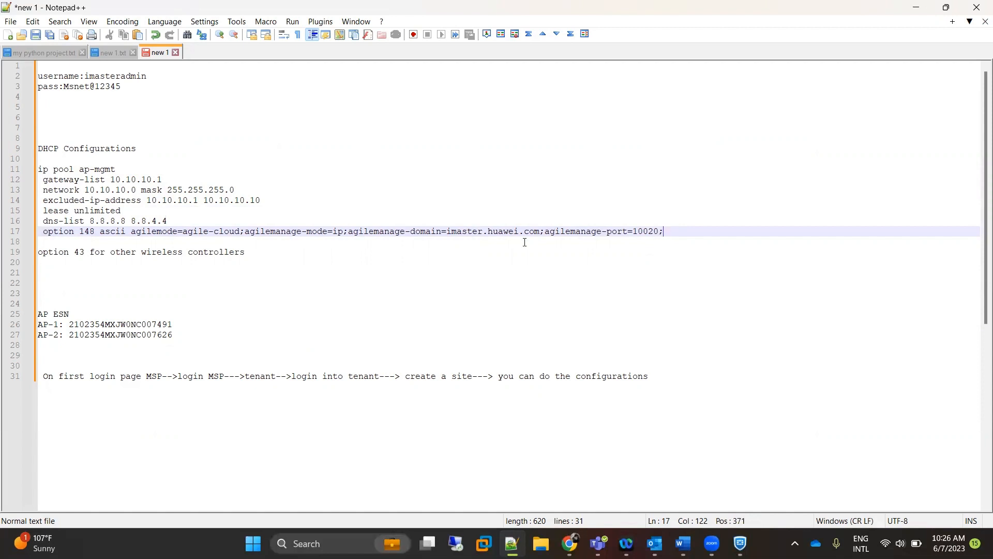
left_click_drag(541, 232, 448, 232)
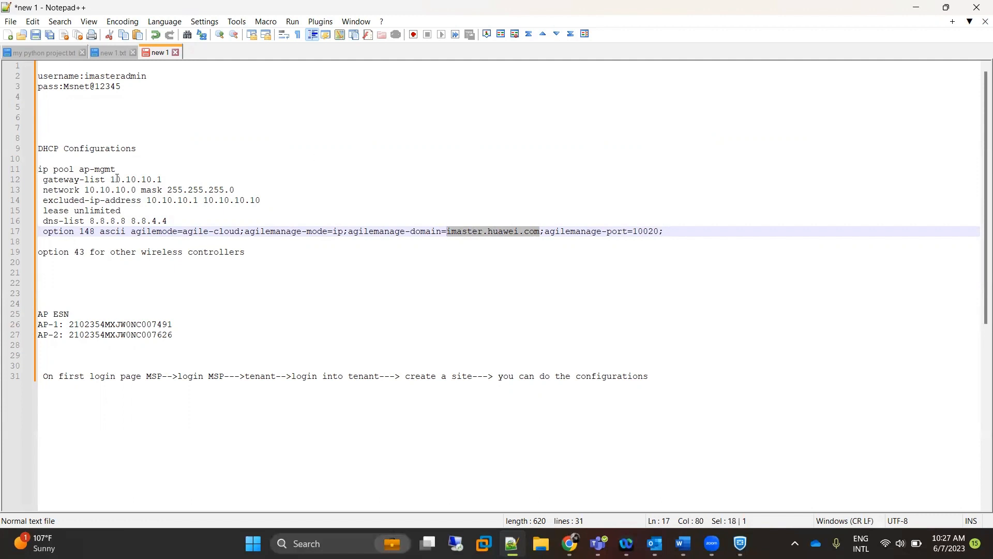
left_click(916, 7)
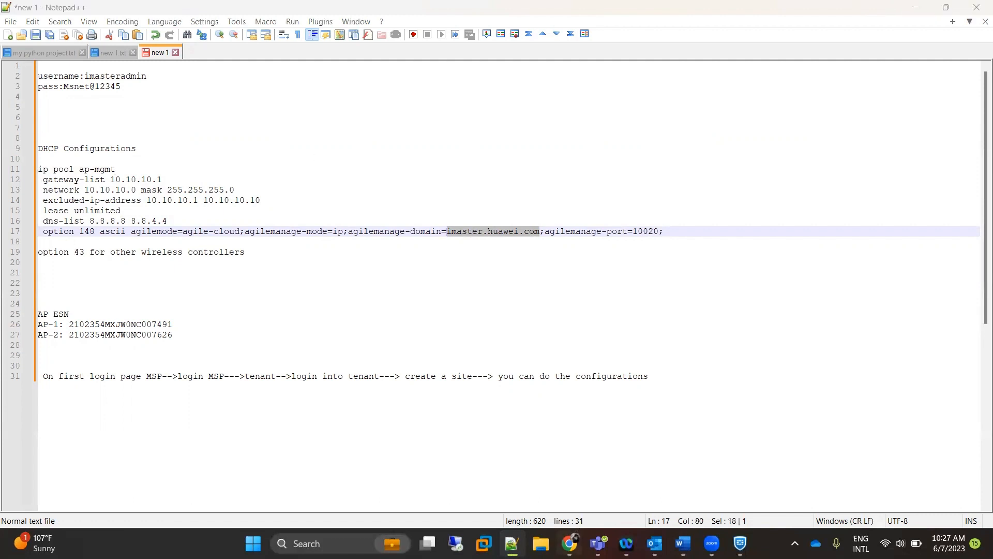
left_click(364, 13)
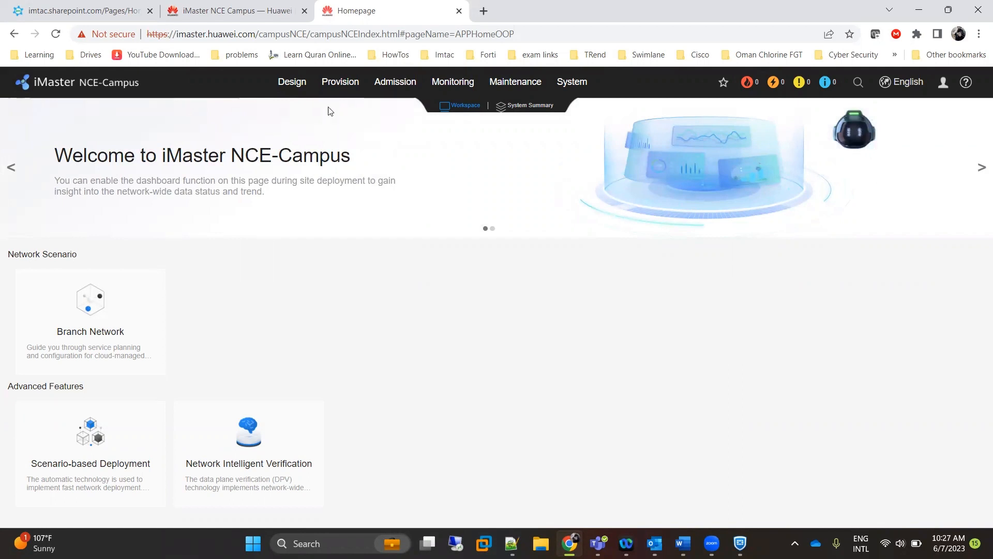
In Device Management, start adding devices manually to the MOTCIT-Muscat site.
mouse_move(292, 84)
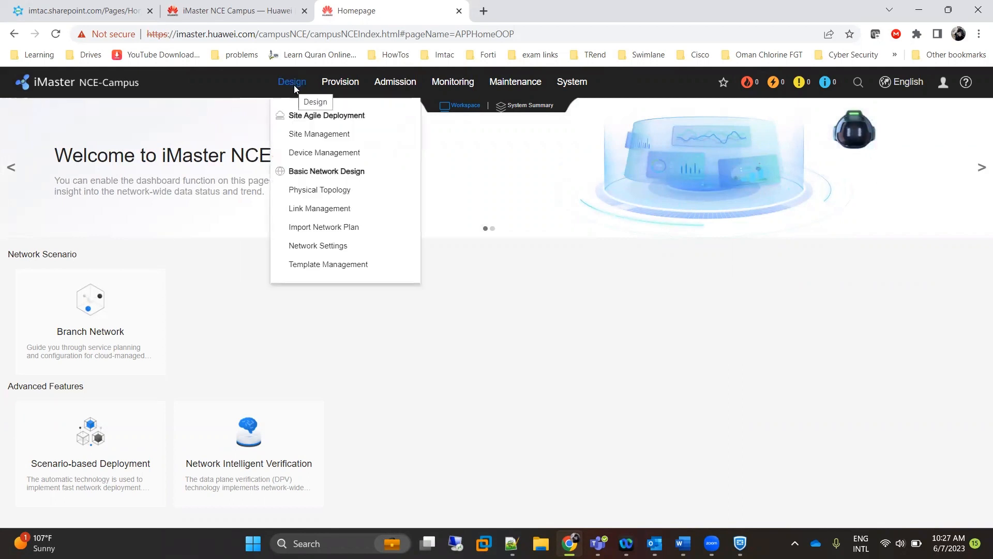
left_click(314, 154)
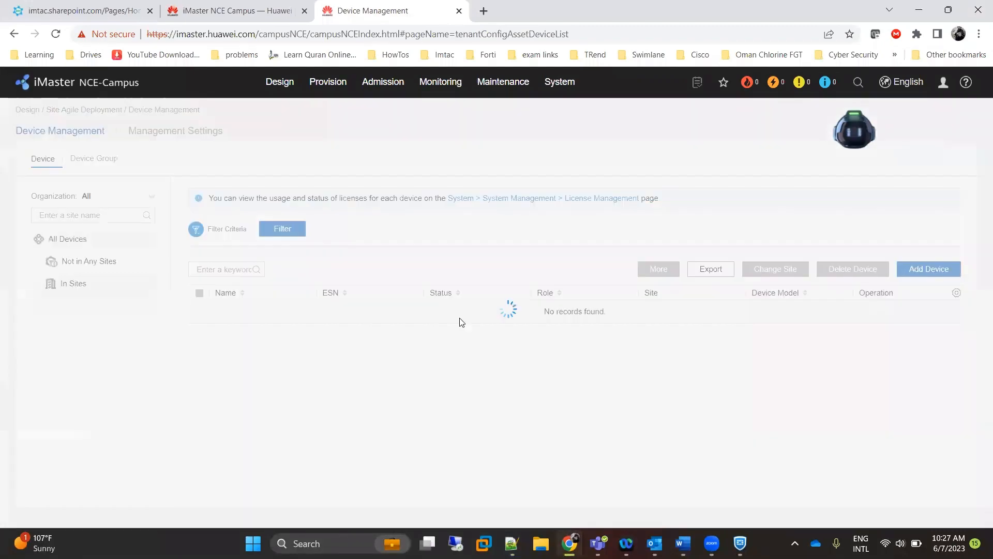
left_click(945, 279)
left_click(895, 293)
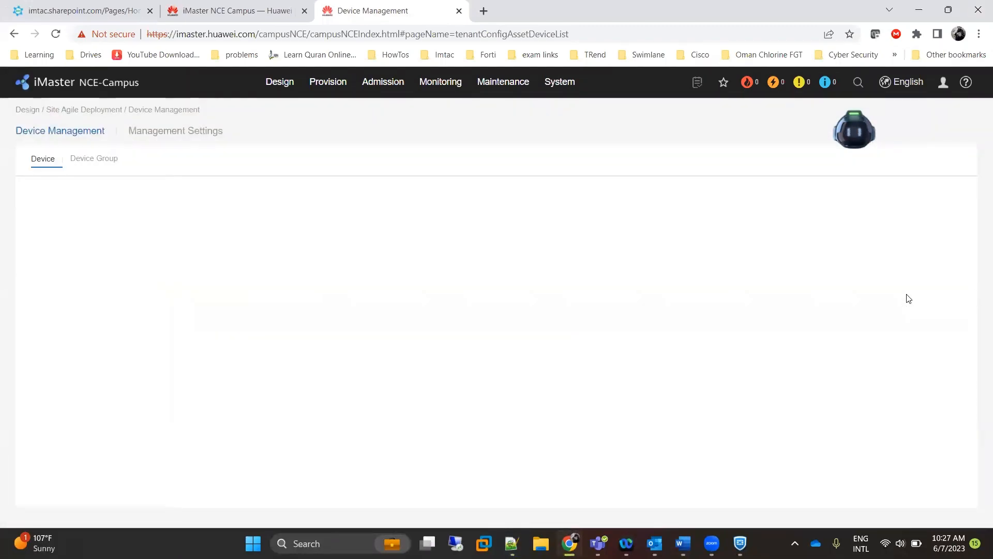
scroll(115, 396, "down", 2)
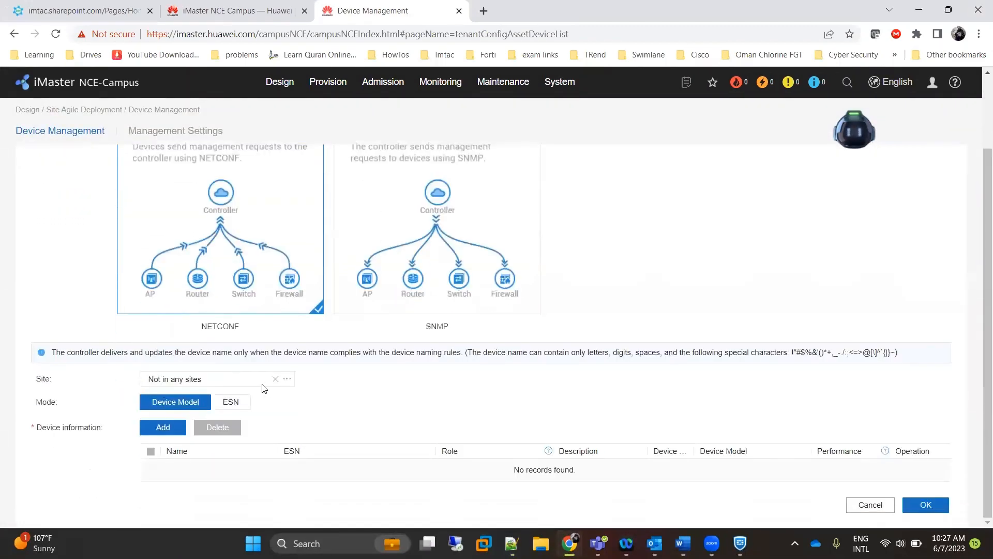
left_click(286, 381)
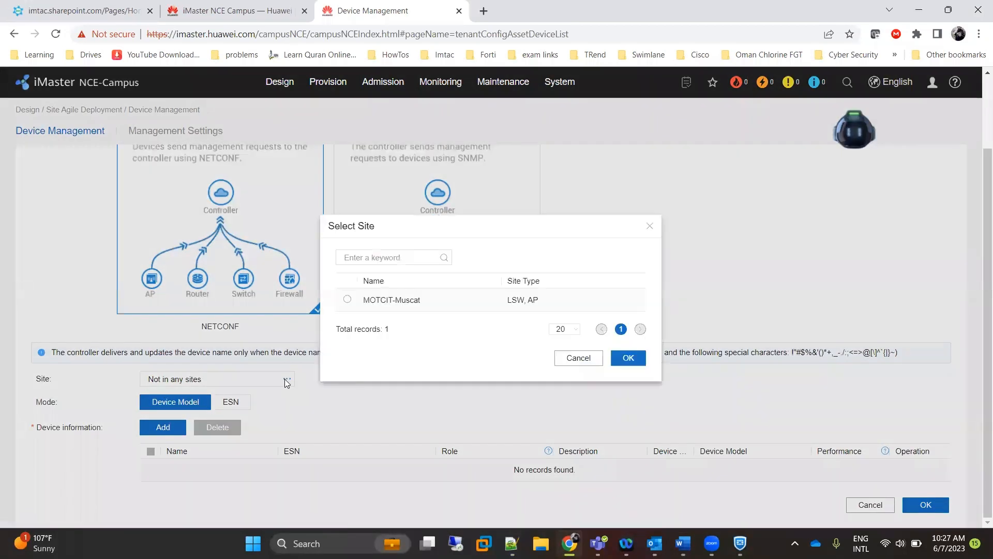
left_click(347, 299)
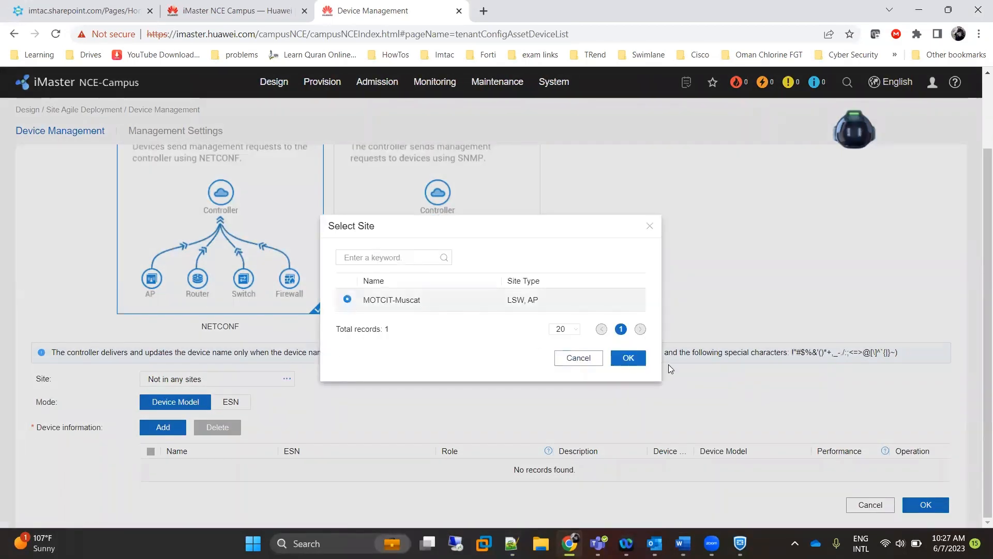
left_click(627, 357)
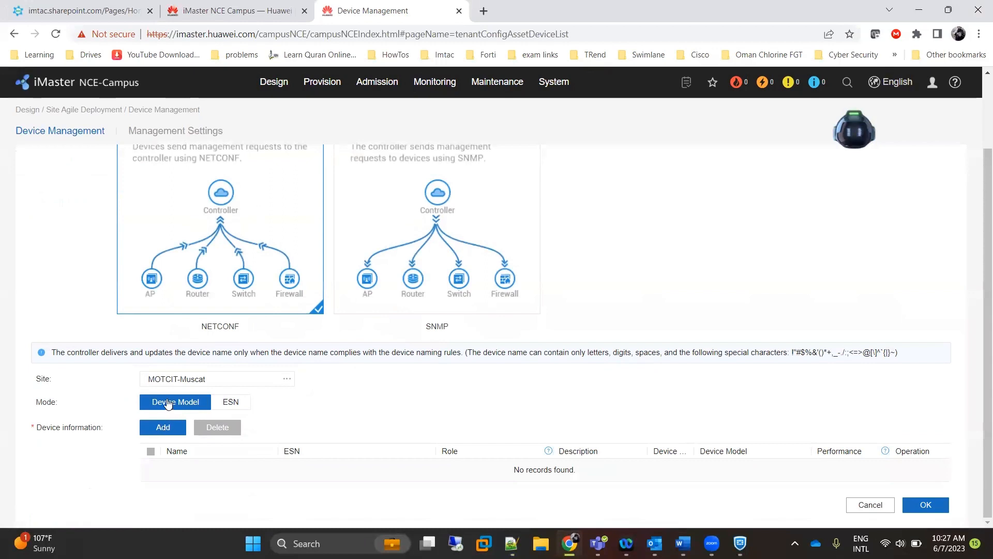
Add a device entry of type AP with model AirEngine5761-12.
left_click(165, 428)
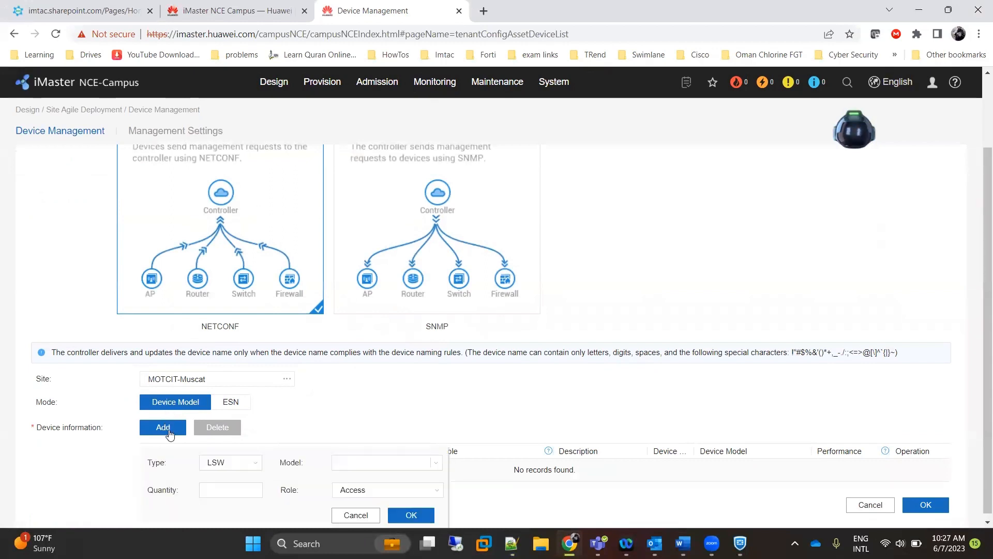
left_click(254, 461)
left_click(248, 486)
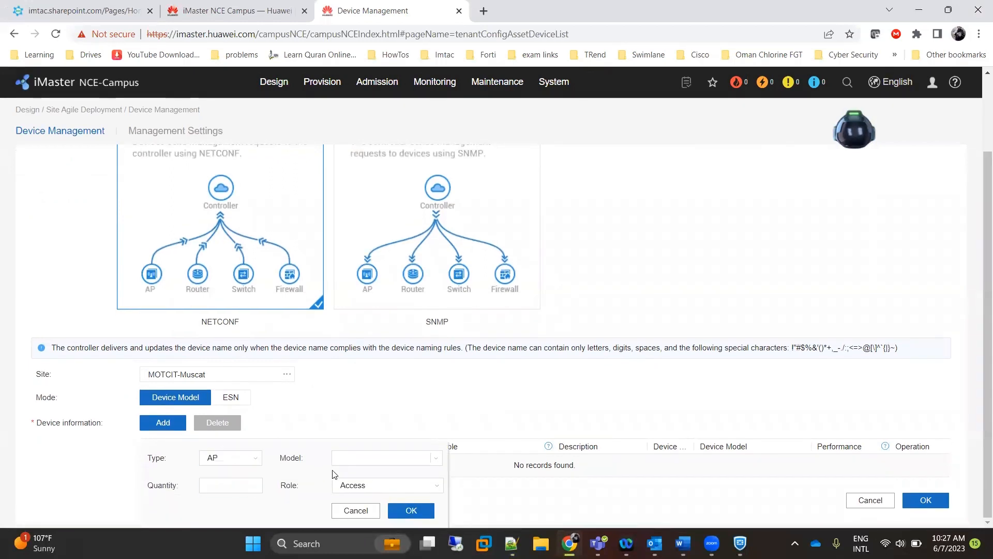
left_click(439, 461)
scroll(393, 434, "down", 6)
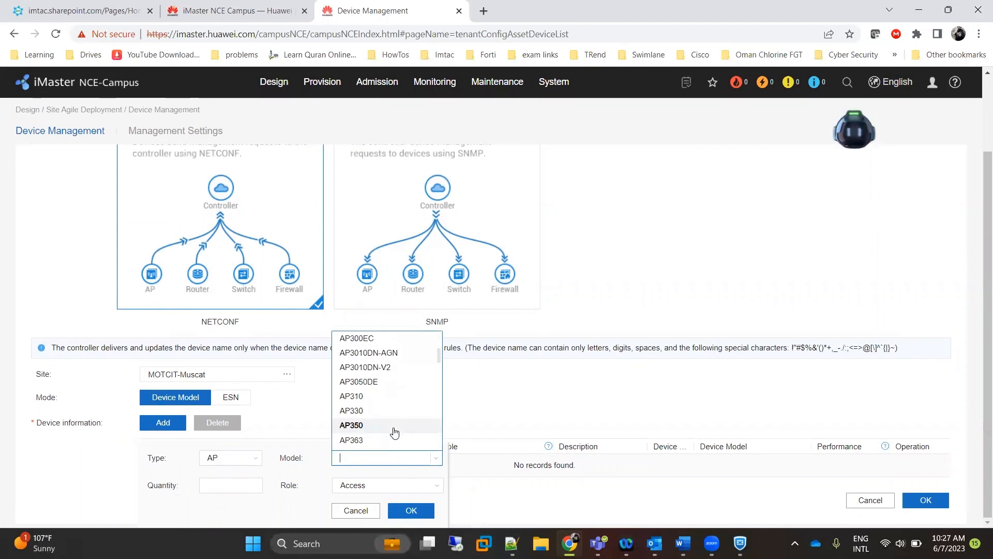
scroll(393, 435, "down", 8)
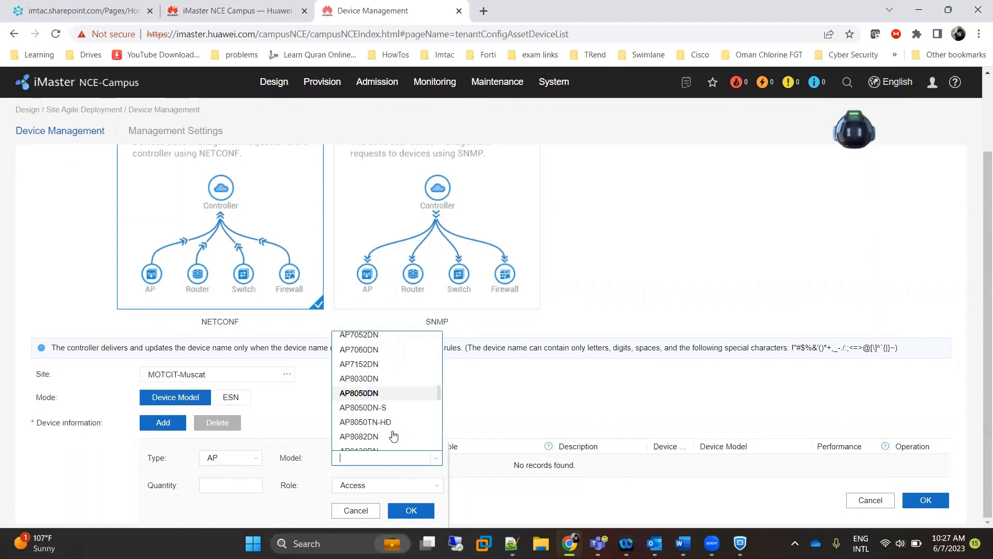
scroll(394, 436, "down", 3)
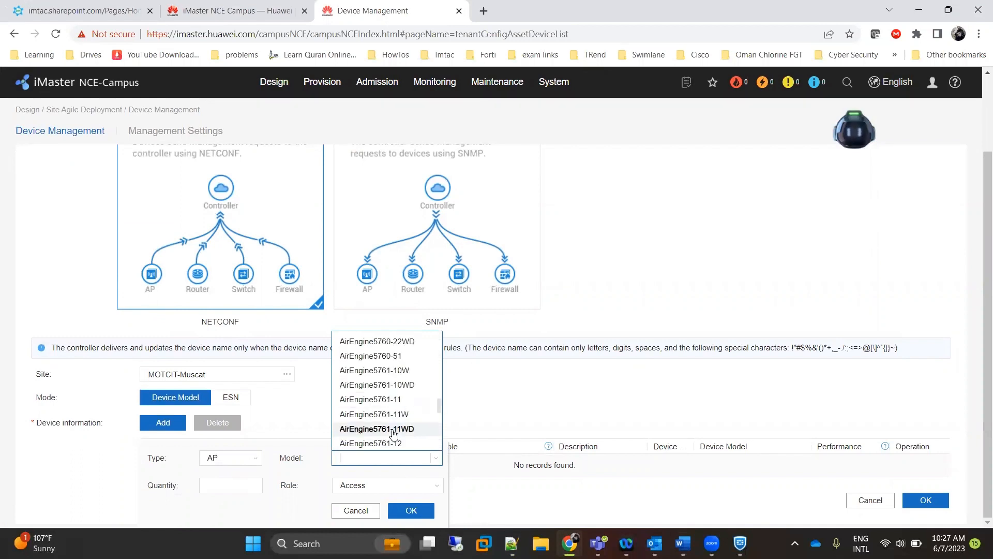
scroll(395, 429, "down", 1)
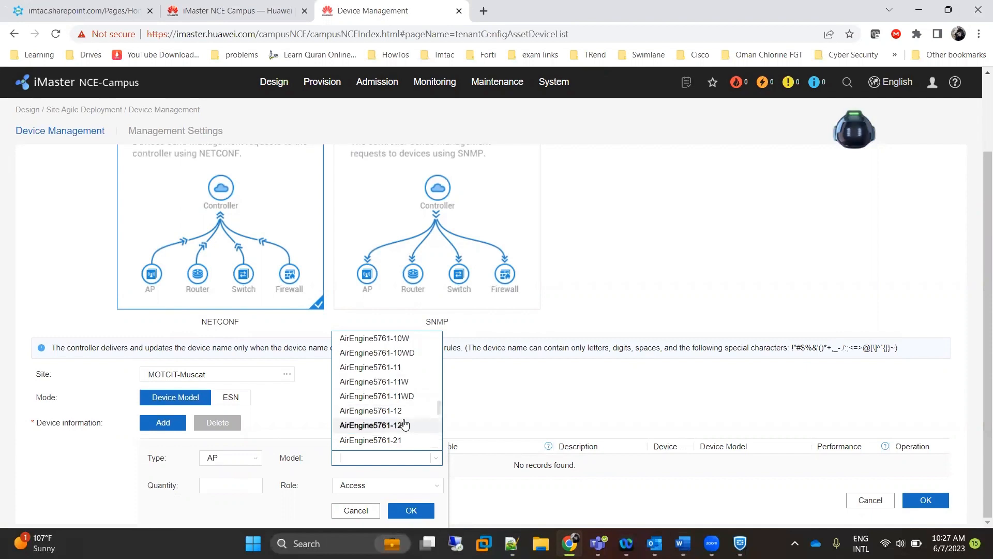
left_click(404, 415)
Set quantity 2 and role AP, confirm, and begin filling the first ESN.
left_click(254, 480)
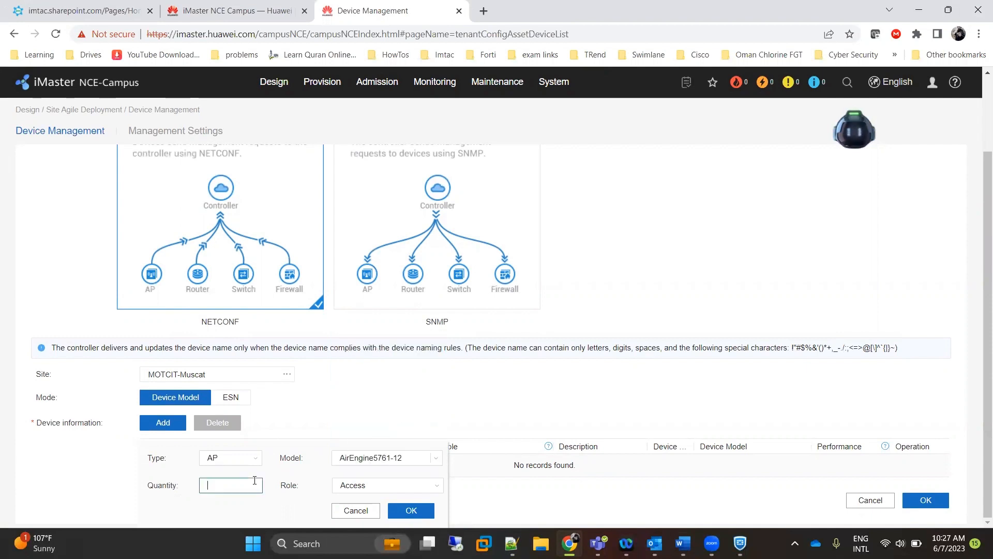
type("2")
left_click(408, 486)
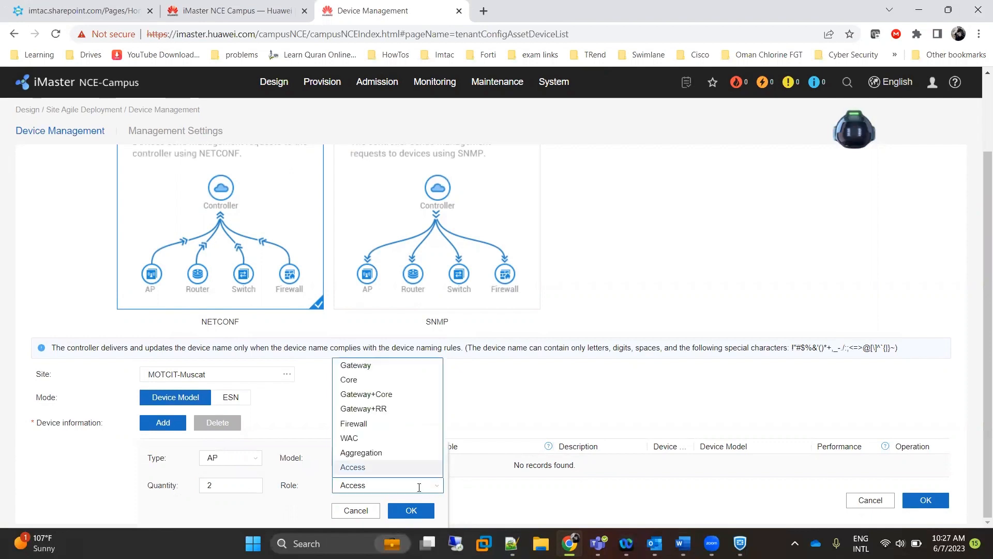
scroll(388, 455, "down", 1)
left_click(386, 457)
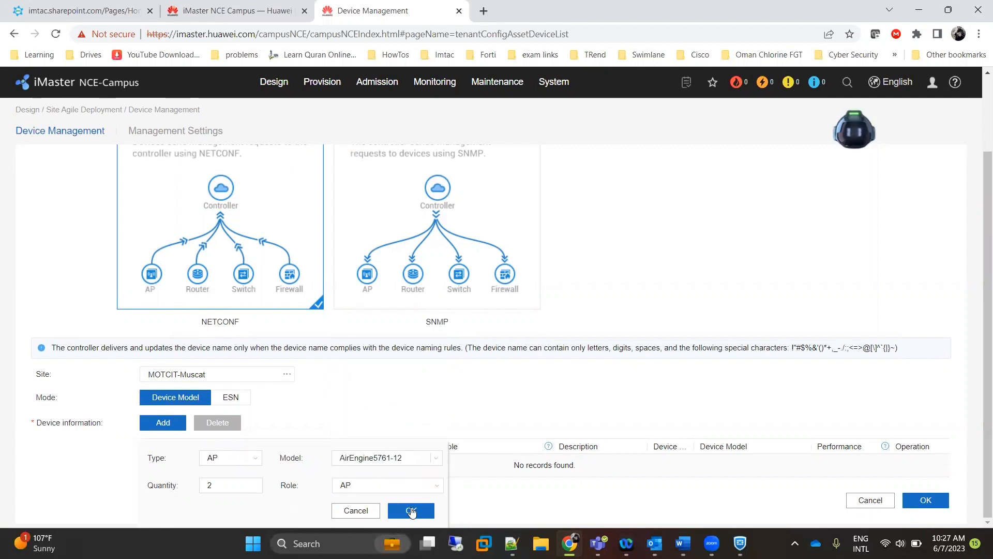
left_click(411, 511)
scroll(402, 450, "down", 1)
left_click(342, 446)
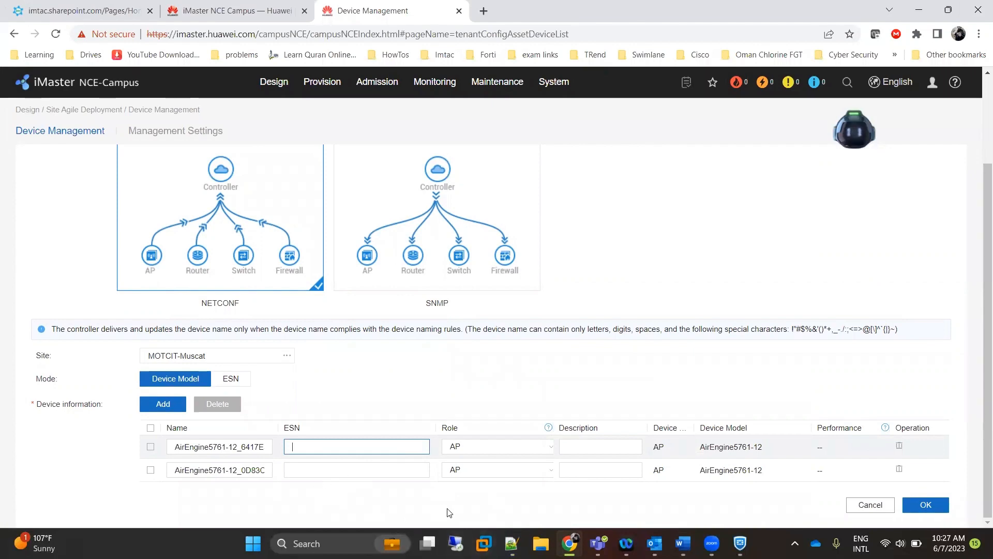
Copy the AP-1 and AP-2 serial numbers from the notes into the two ESN fields.
key("alt+Tab")
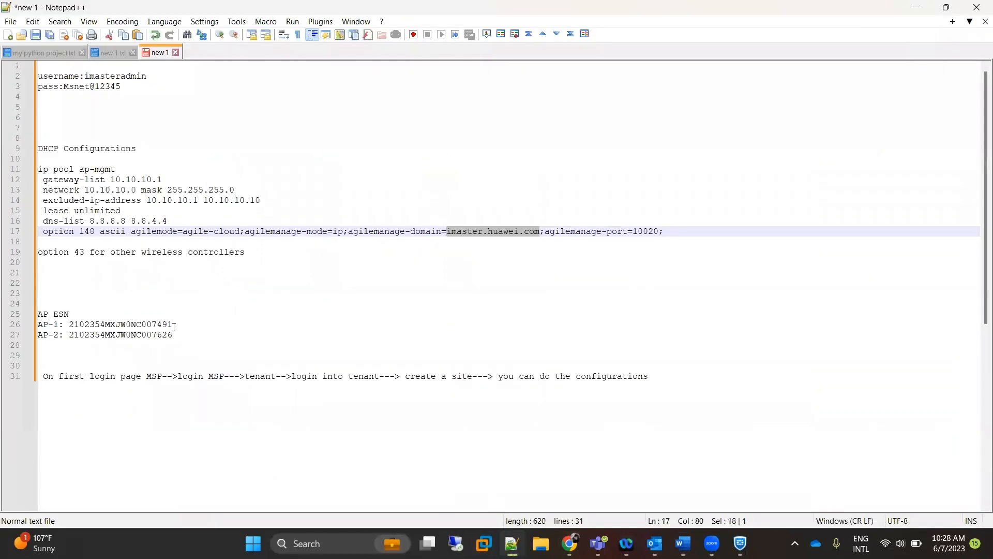
left_click_drag(174, 326, 71, 323)
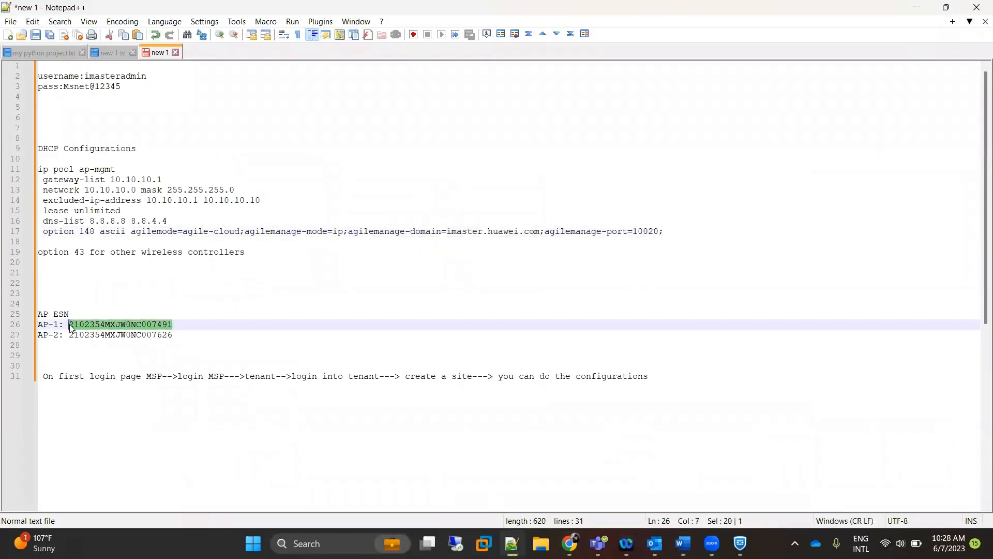
key("ctrl+c")
key("alt+Tab")
key("ctrl+v")
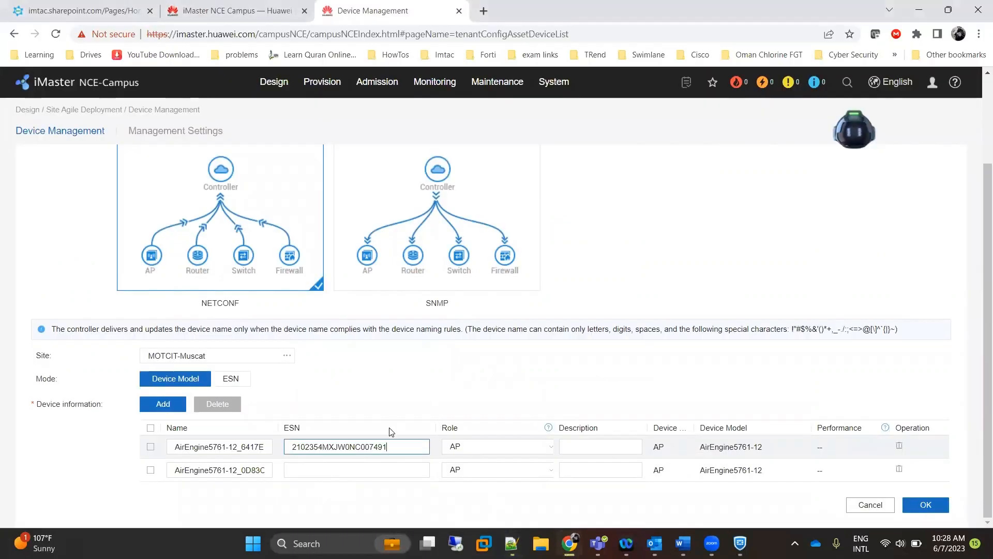
key("alt+Tab")
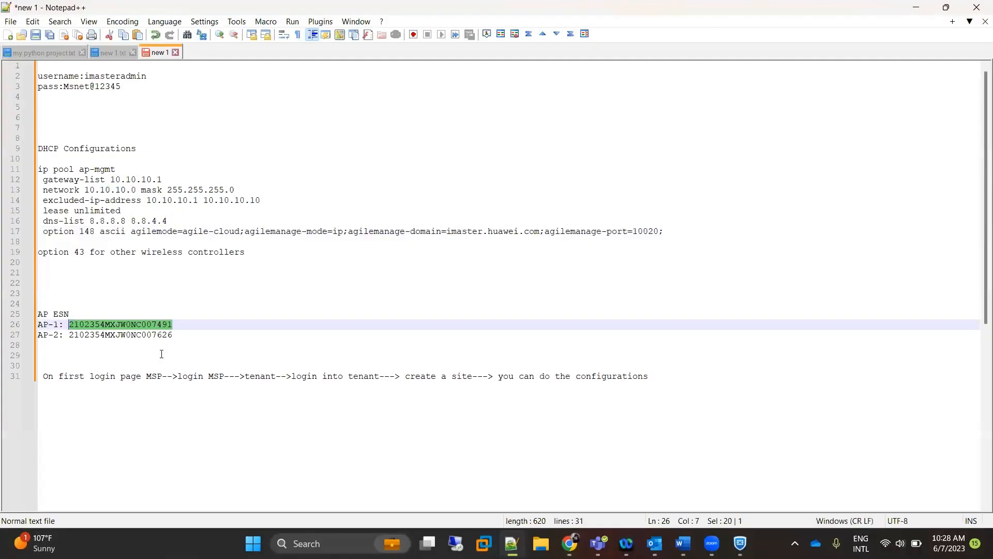
left_click_drag(175, 336, 70, 332)
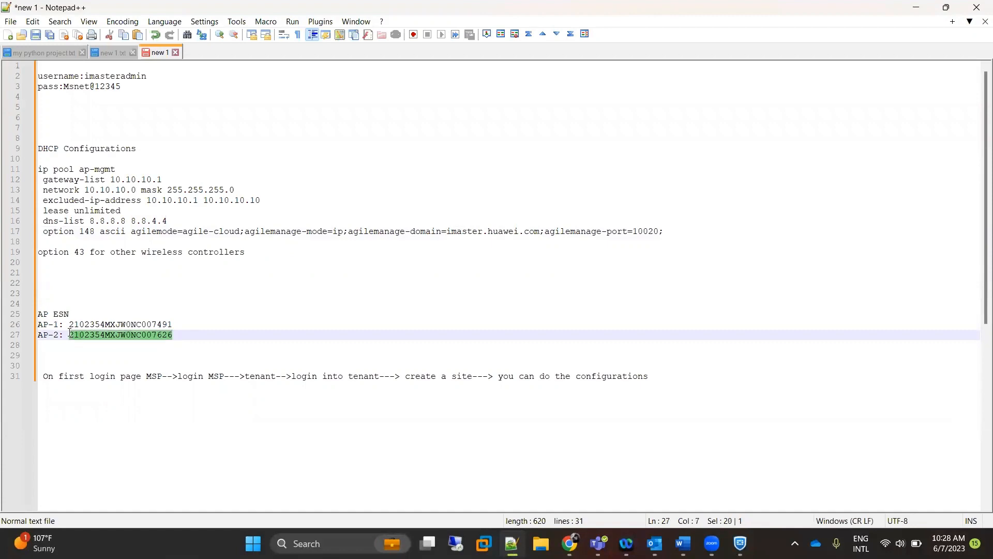
left_click(917, 7)
left_click(388, 465)
key("ctrl+v")
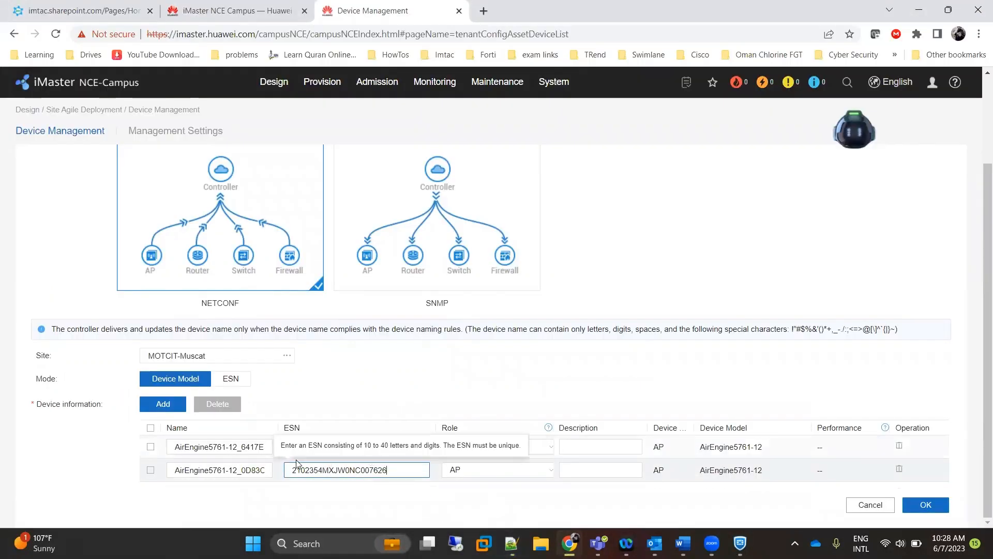
Edit both access point names, entering 'AP-1', and submit the two devices.
left_click(260, 446)
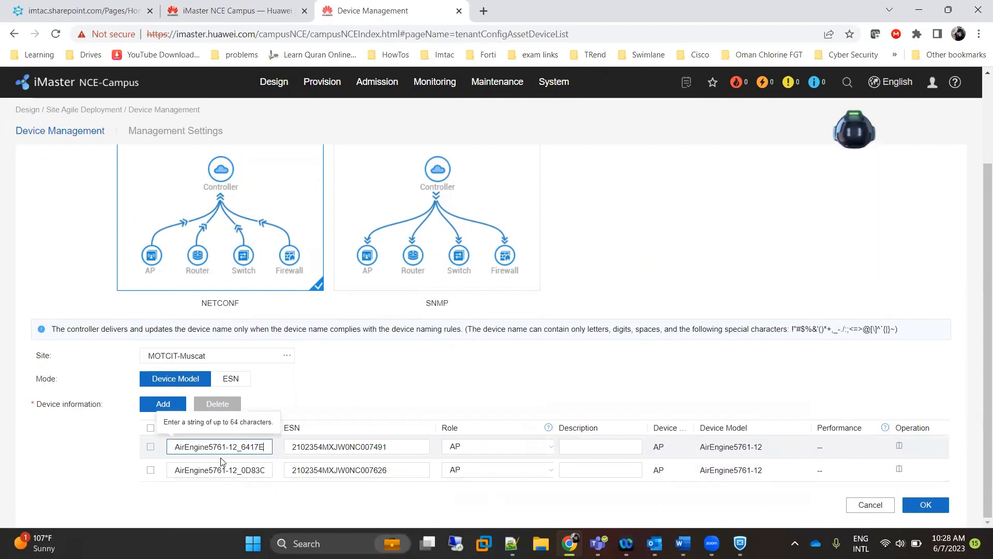
key("BackSpace")
key("BackSpace")
key("BackSpace")
key("BackSpace")
left_click(244, 470)
type("509")
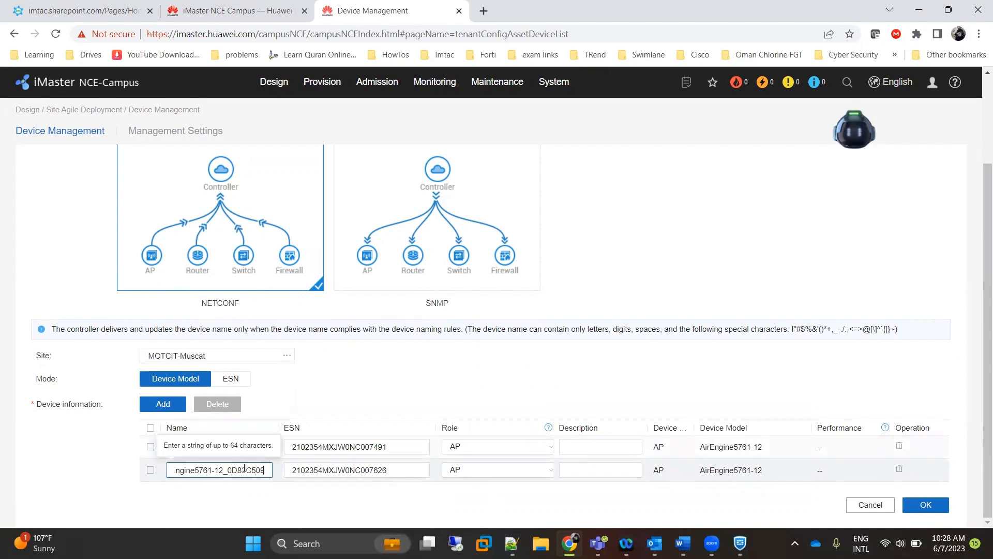
key("BackSpace")
key("BackSpace")
key("BackSpace")
key("BackSpace")
key("BackSpace")
key("BackSpace")
type("AP-1")
left_click(913, 506)
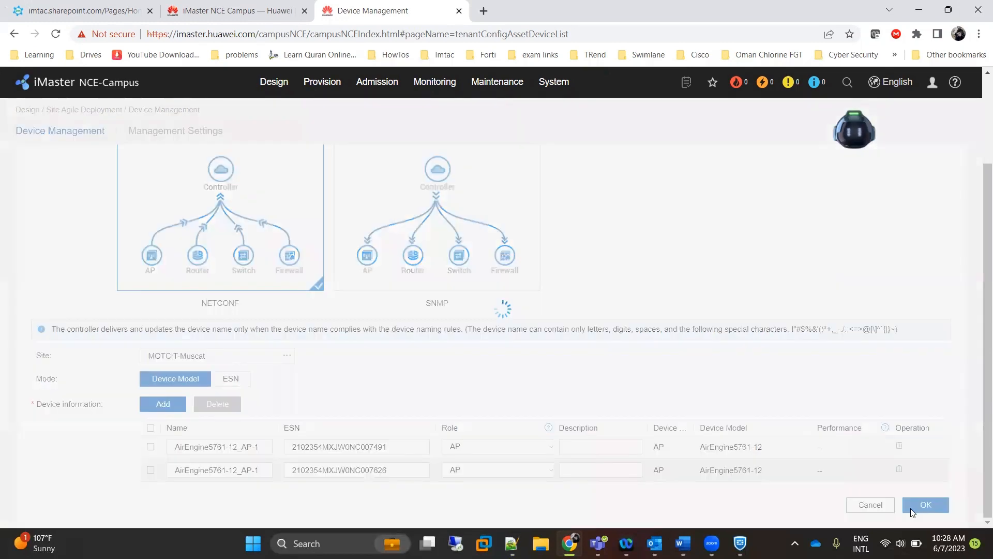
left_click(590, 332)
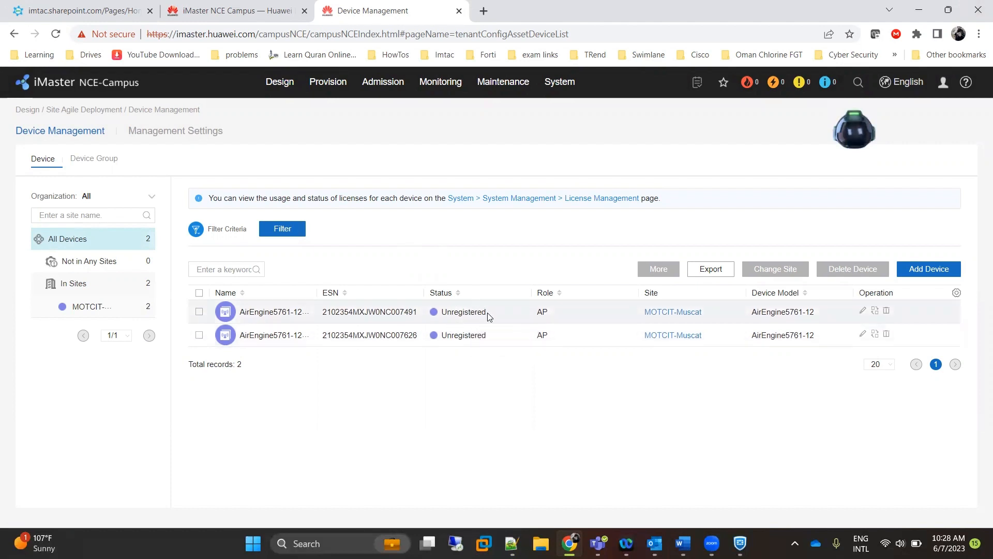
Reload the device list to confirm Unregistered status, then review the user groups step in Word.
left_click_drag(488, 317, 445, 324)
left_click(56, 35)
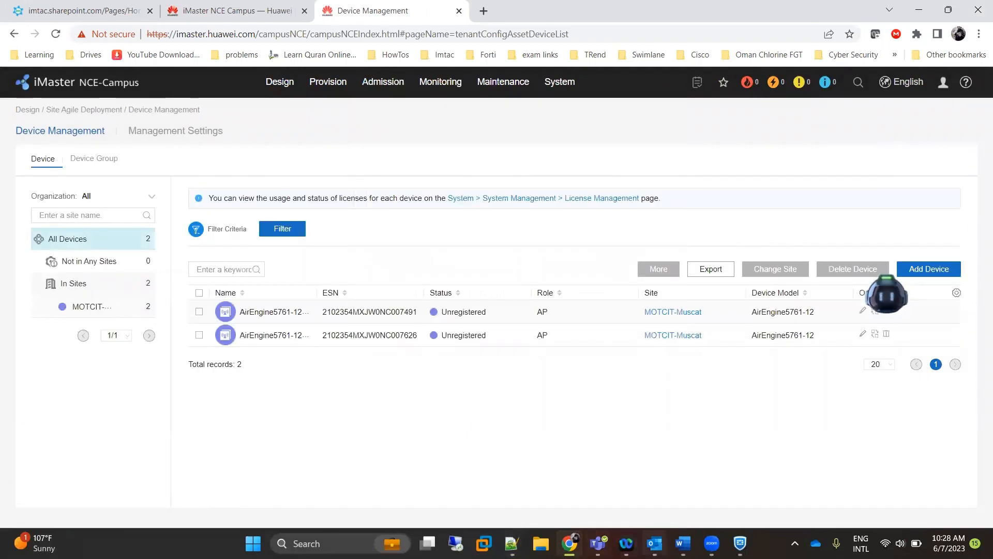
left_click(683, 543)
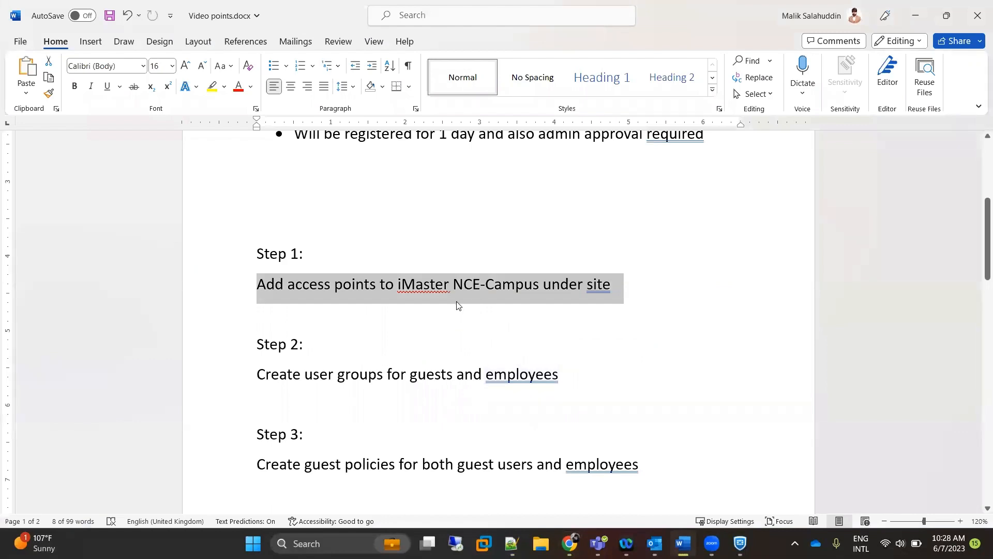
left_click_drag(255, 372, 518, 389)
left_click(916, 16)
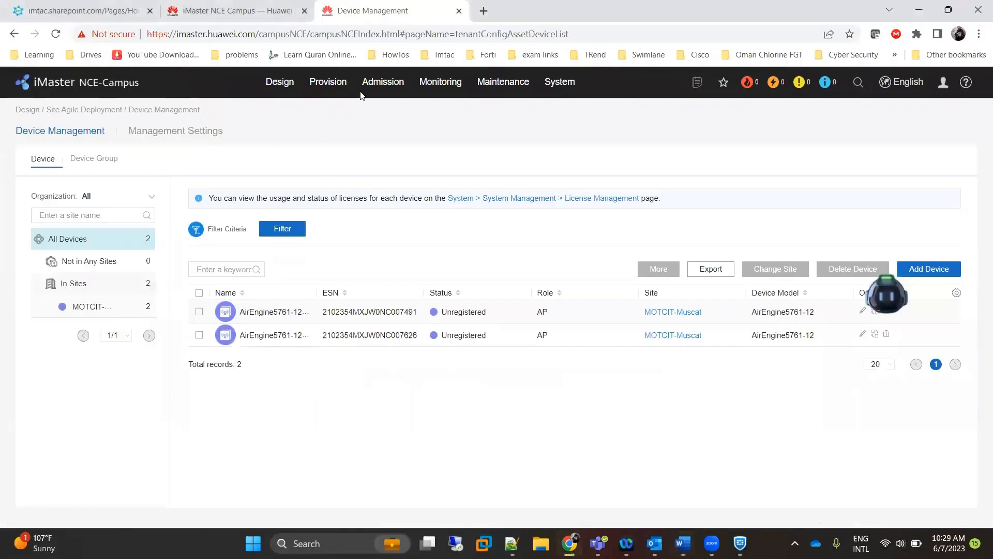
In User Management, create an Employes user group under the Guest group.
mouse_move(383, 83)
left_click(392, 136)
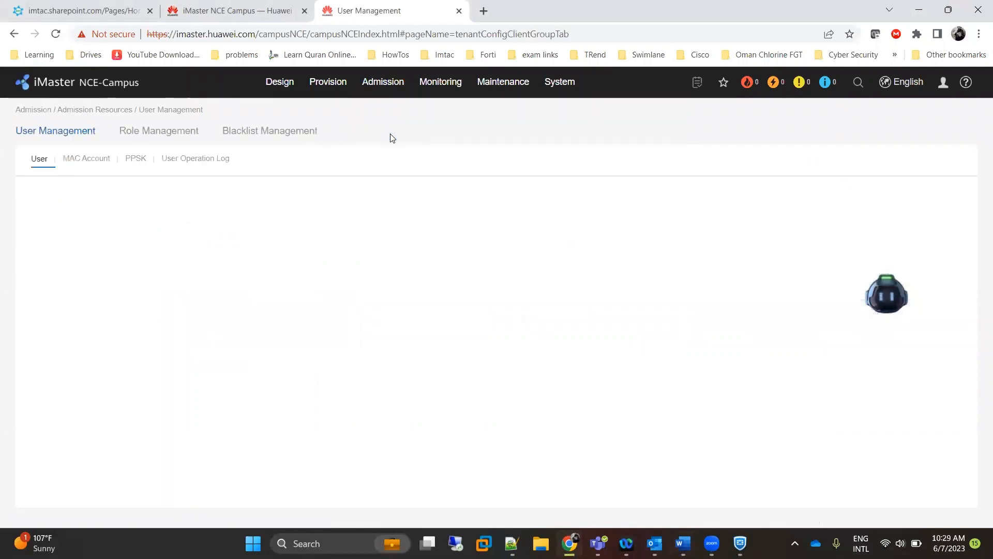
left_click(75, 265)
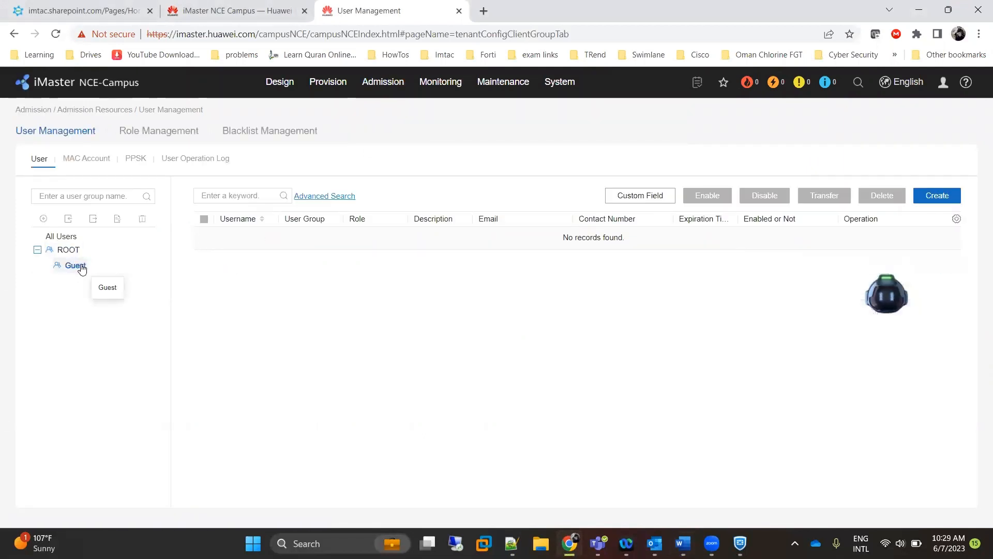
left_click(44, 219)
left_click(481, 222)
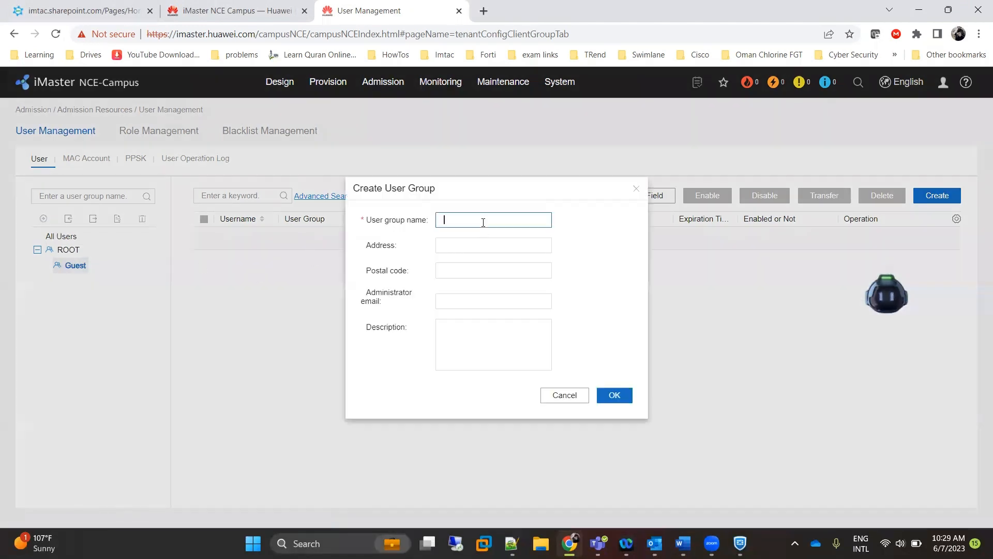
type("Emplo")
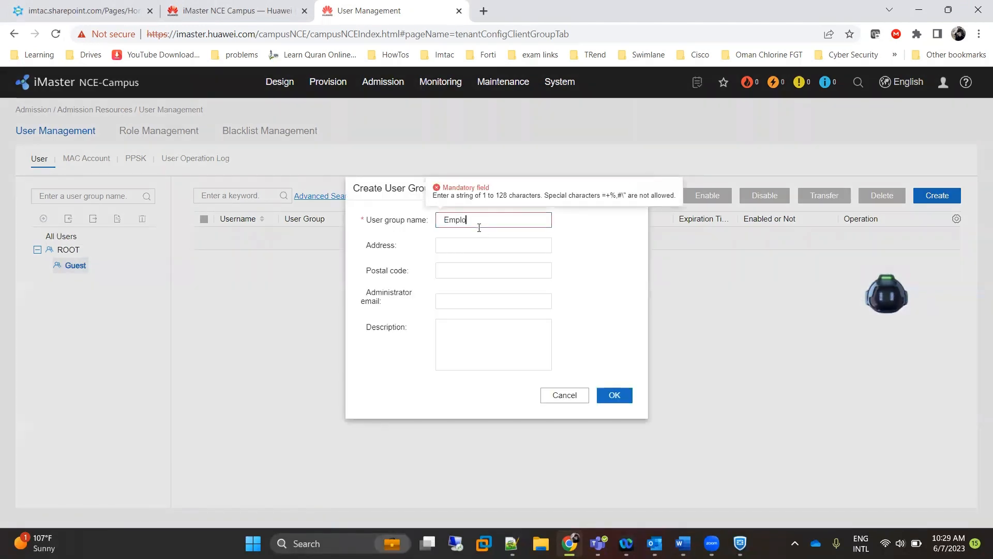
type("yee")
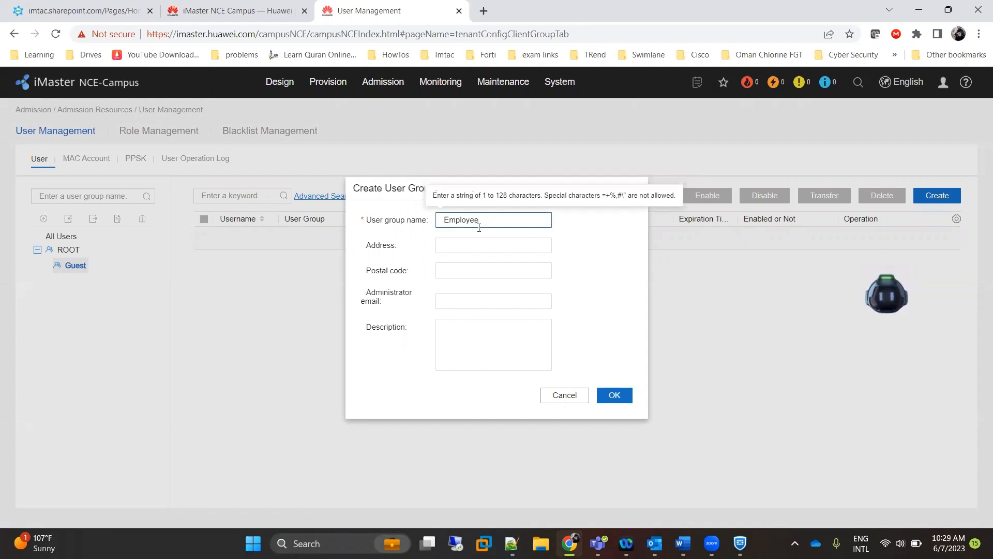
type("s")
left_click(614, 396)
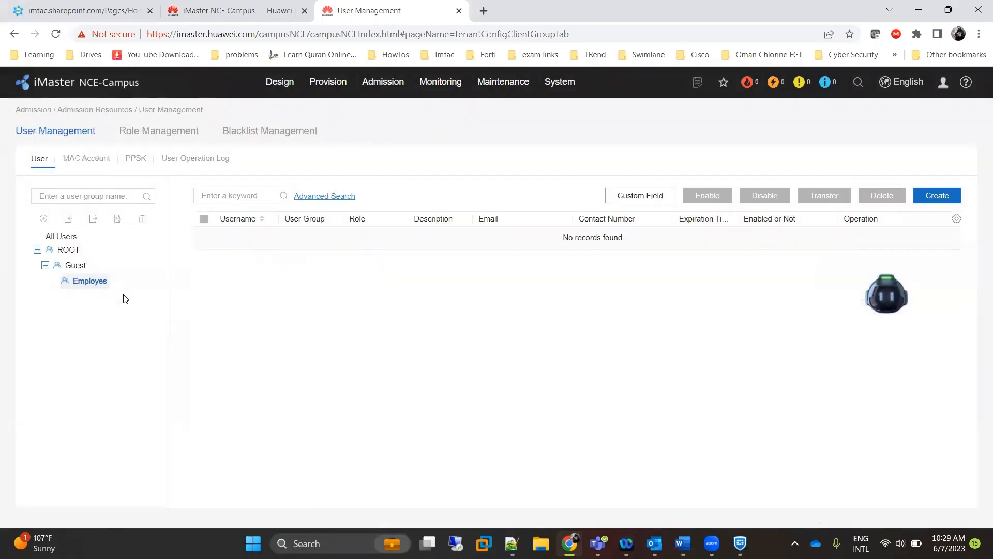
Delete the misplaced Employes group from under Guest.
left_click(75, 265)
left_click(78, 282)
left_click(76, 266)
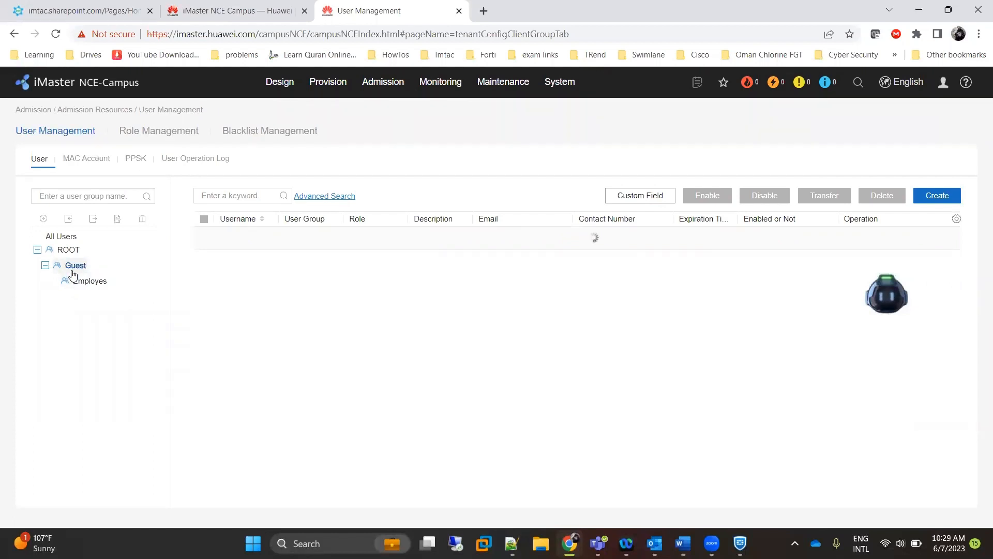
left_click(78, 283)
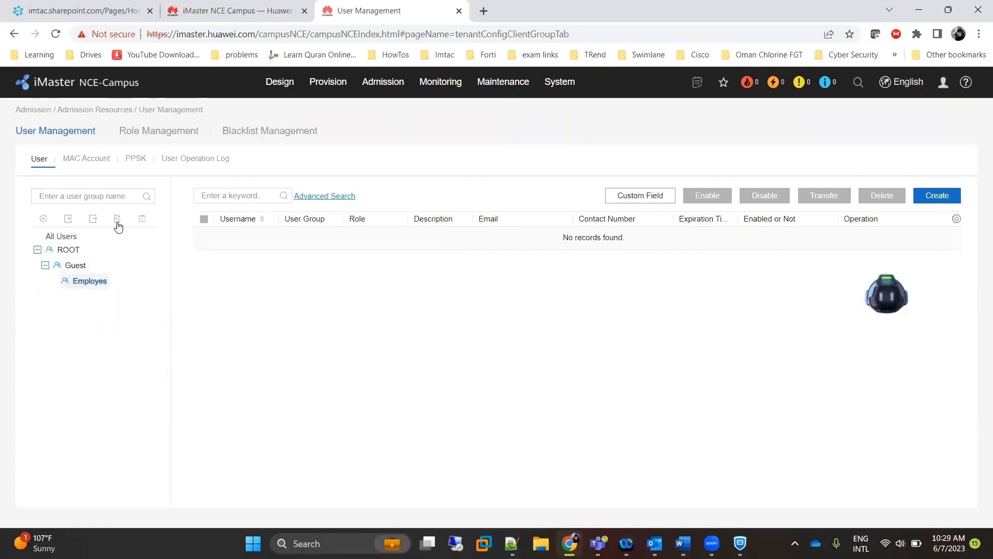
left_click(142, 220)
left_click(582, 326)
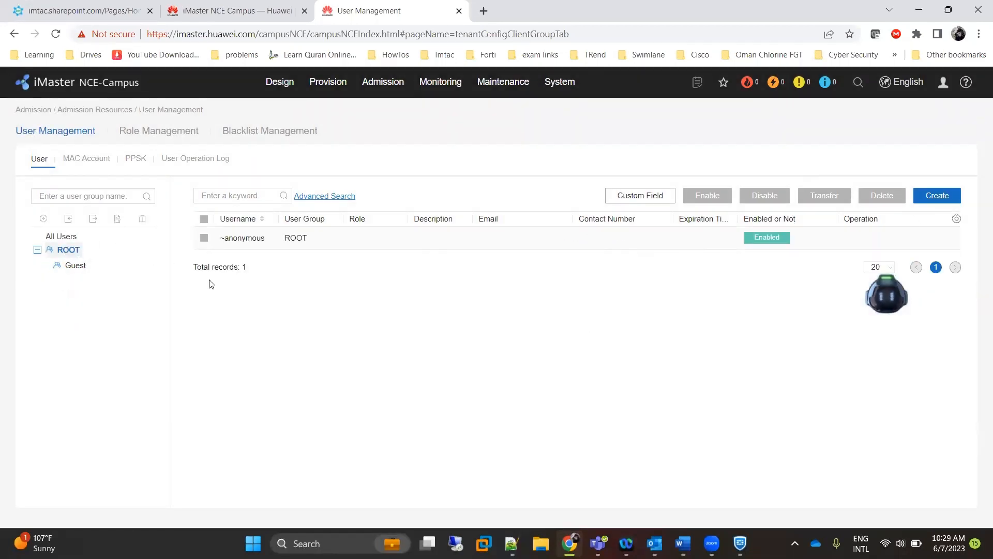
Create the Employes user group under ROOT and check it alongside Guest.
left_click(43, 220)
left_click(466, 221)
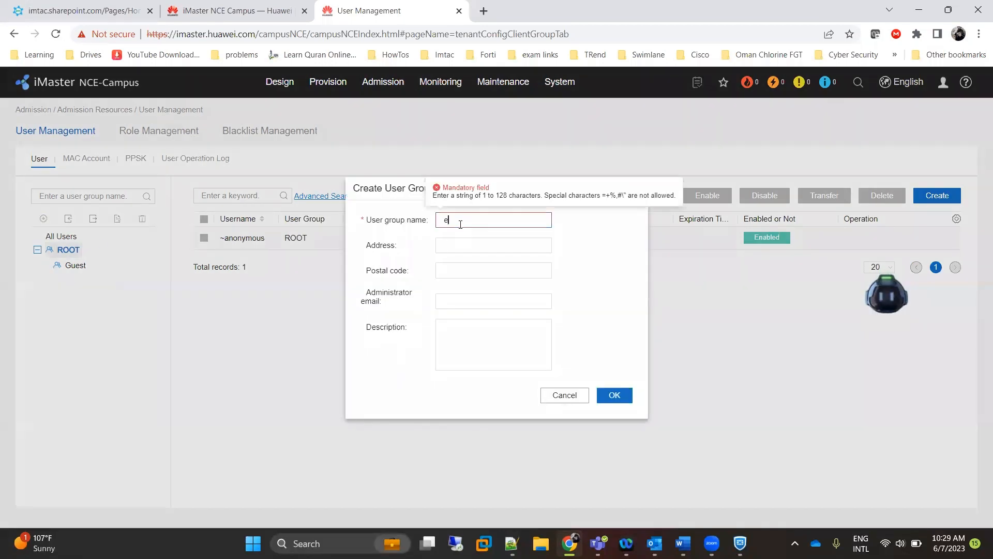
type("Employes")
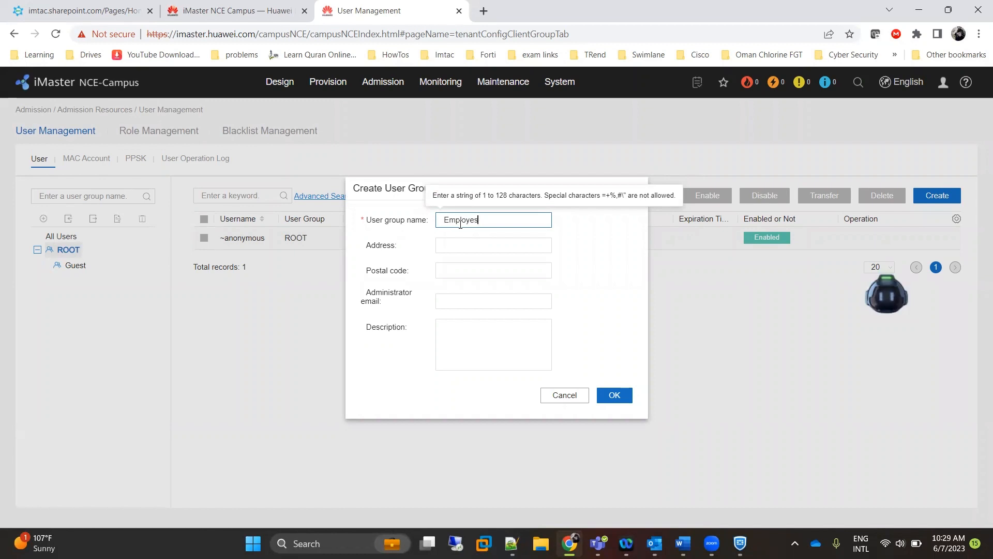
left_click(623, 395)
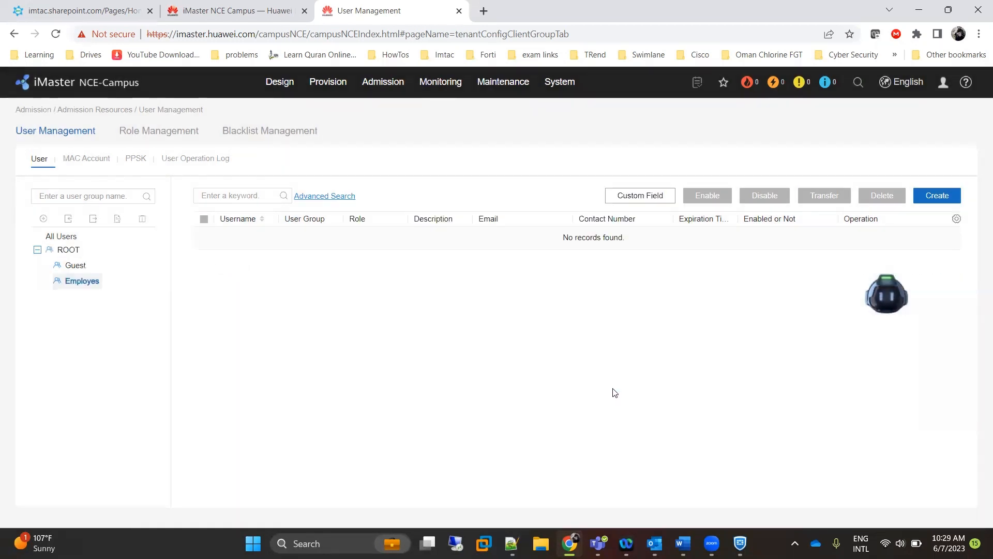
left_click(74, 266)
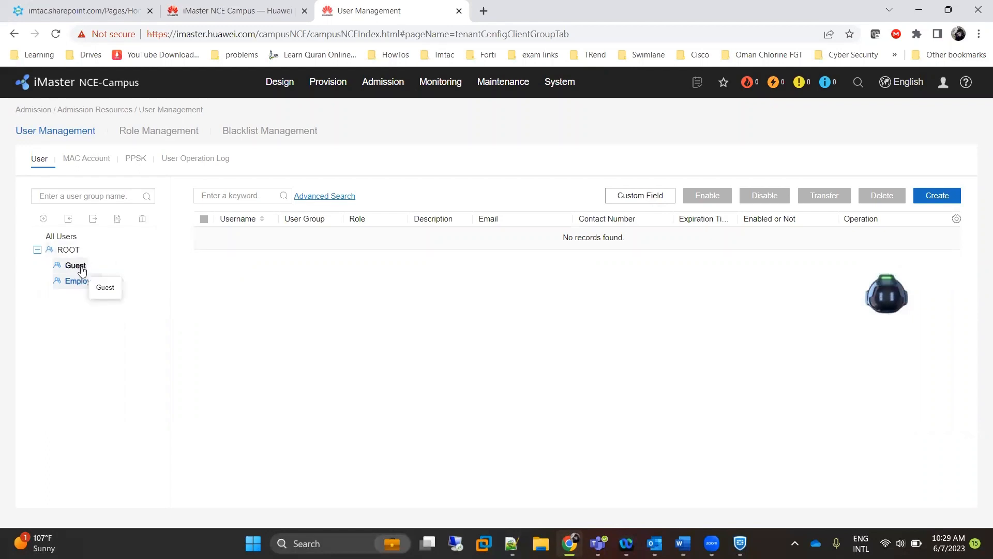
left_click(82, 280)
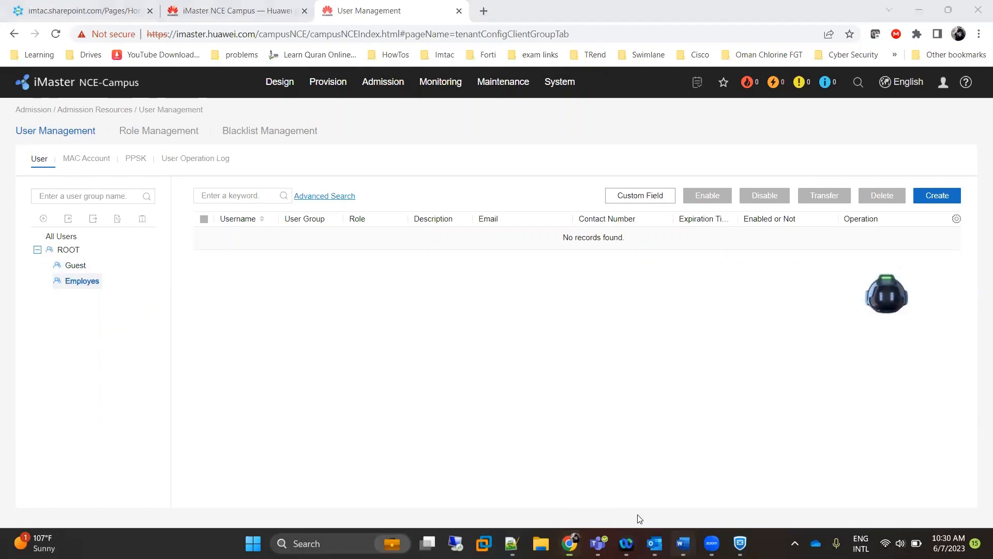
Review Step 3 about guest policies in the Word document, then return to NCE-Campus.
left_click(683, 543)
scroll(269, 339, "down", 5)
scroll(265, 316, "down", 1)
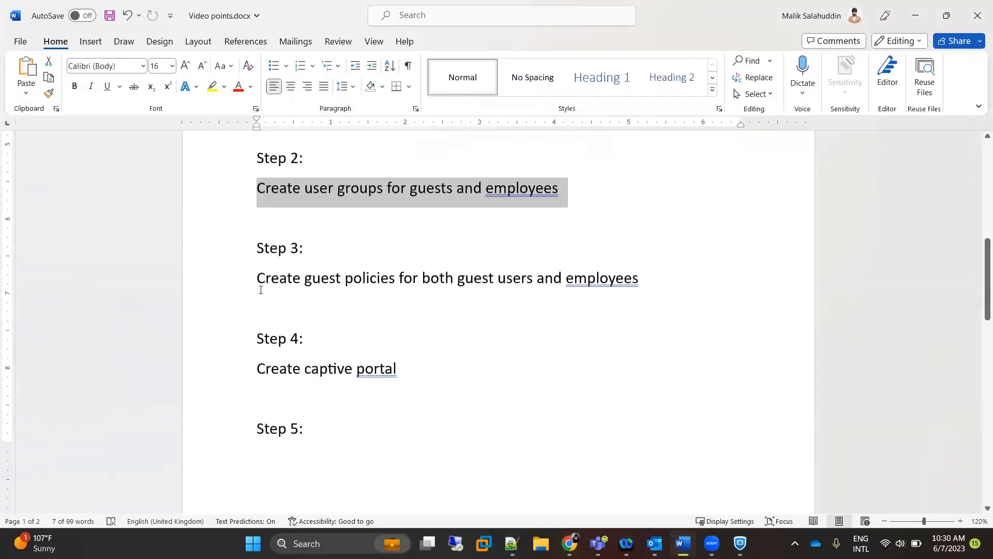
left_click_drag(251, 273, 649, 283)
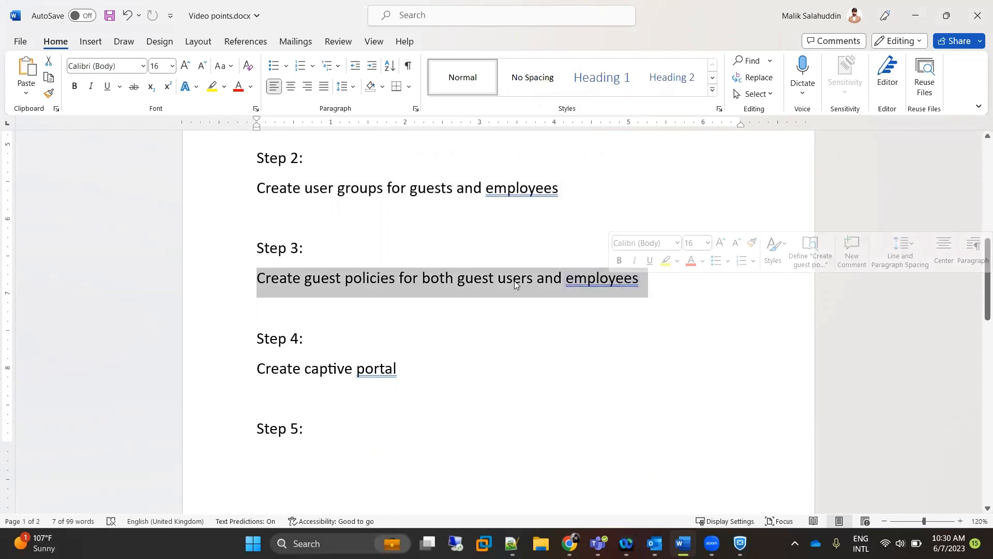
left_click(915, 15)
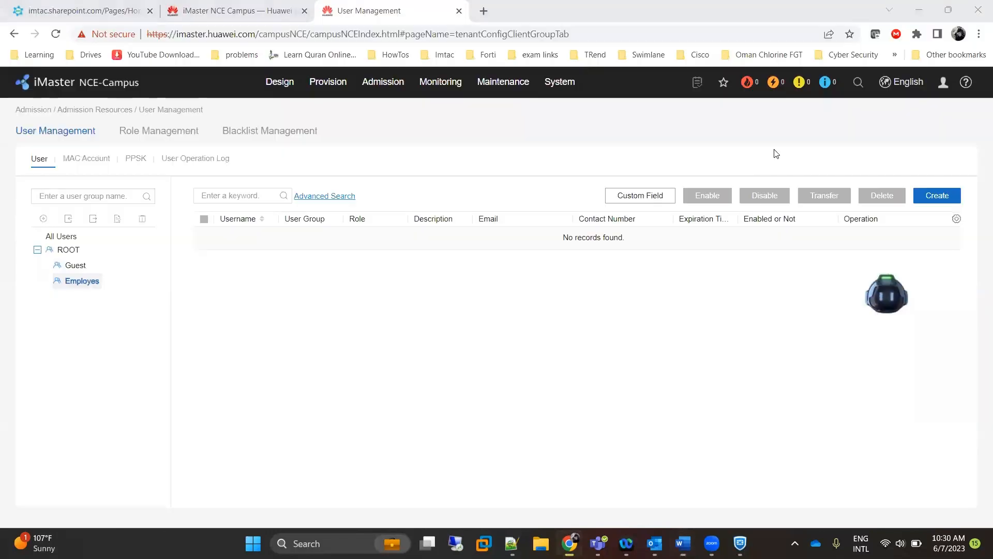
Start guest account policy Guest-Visitor with Mailbox usernames and manually entered passwords.
mouse_move(372, 81)
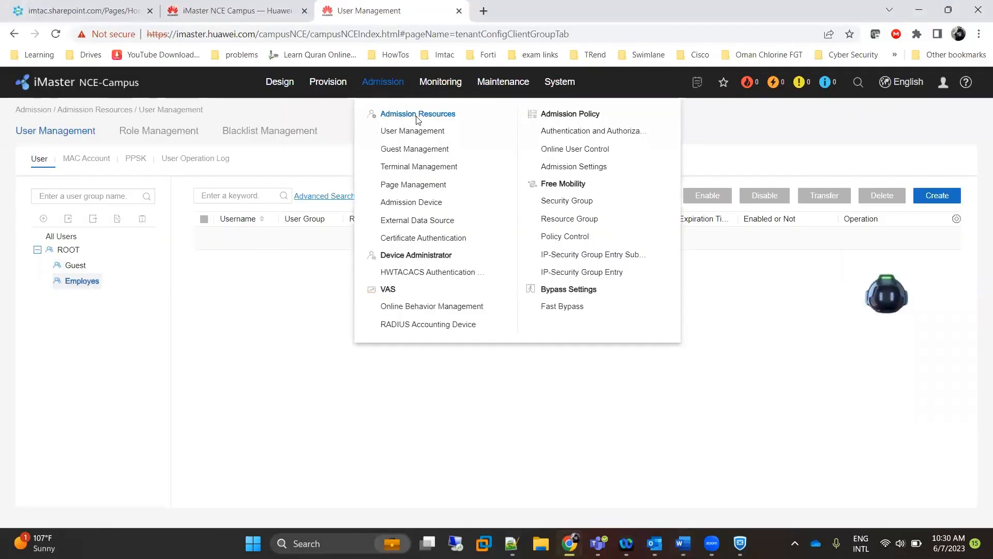
left_click(424, 154)
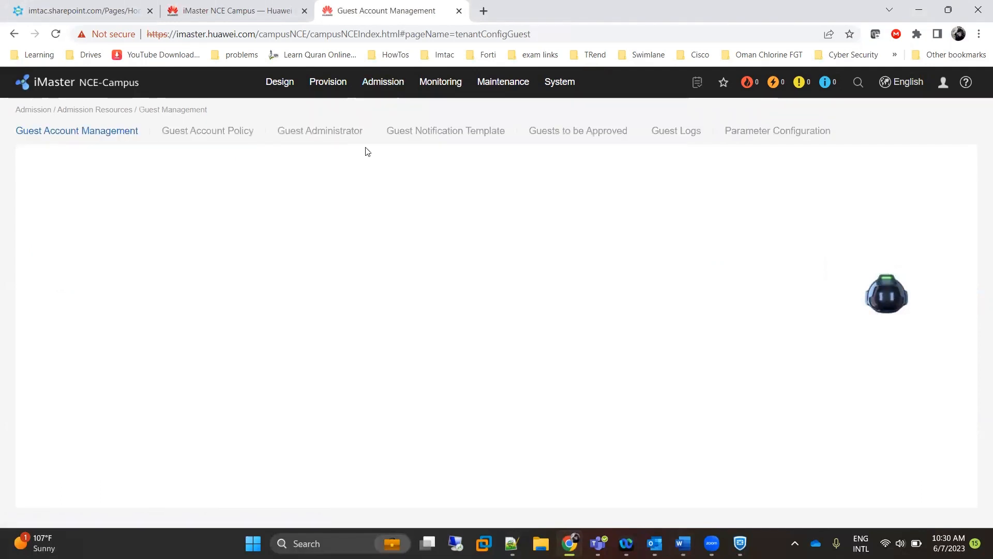
left_click(218, 134)
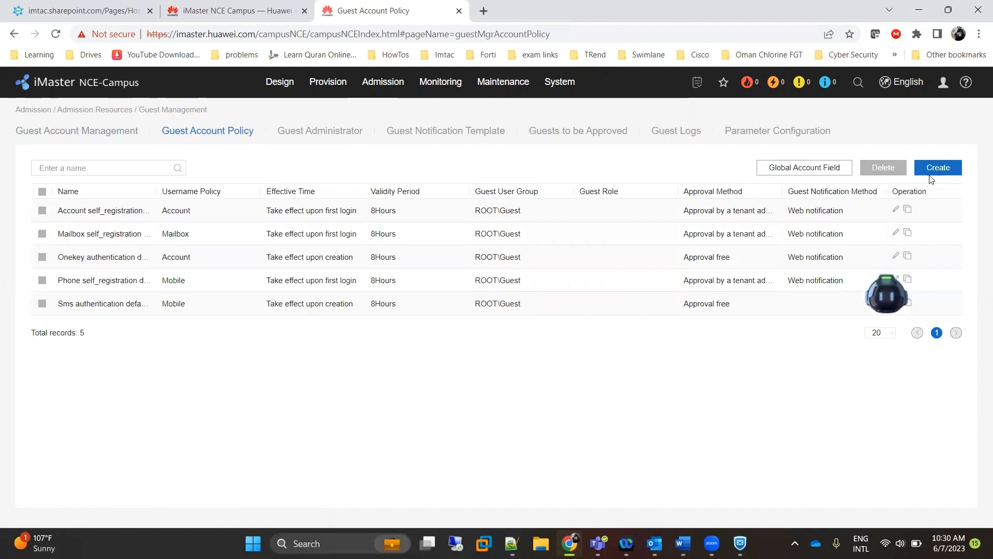
left_click(935, 171)
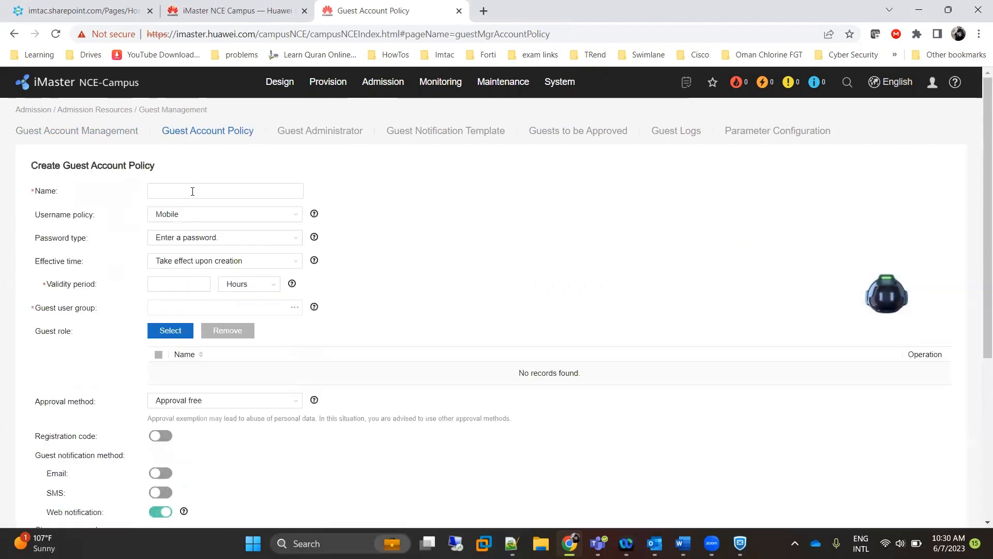
left_click(193, 189)
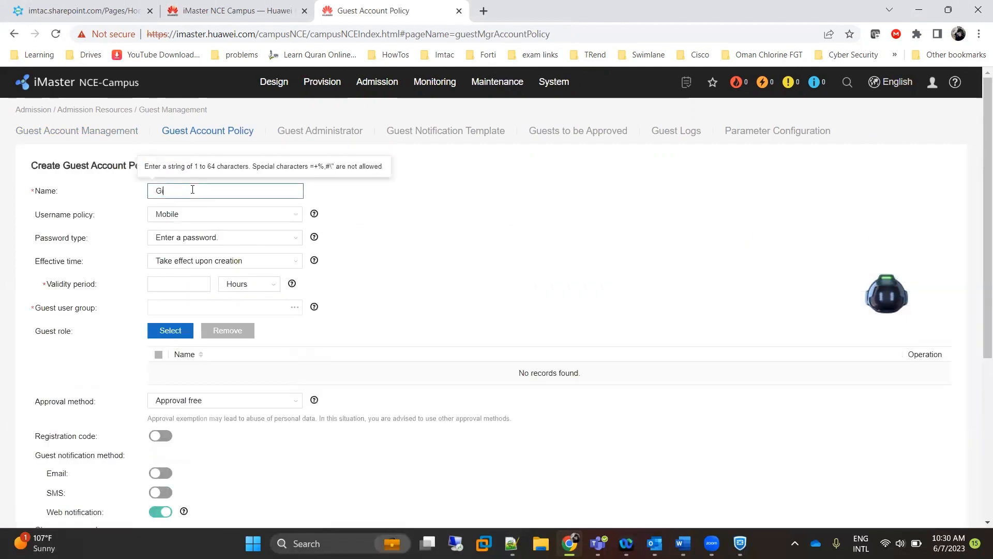
type("Guese")
type("-Visitor")
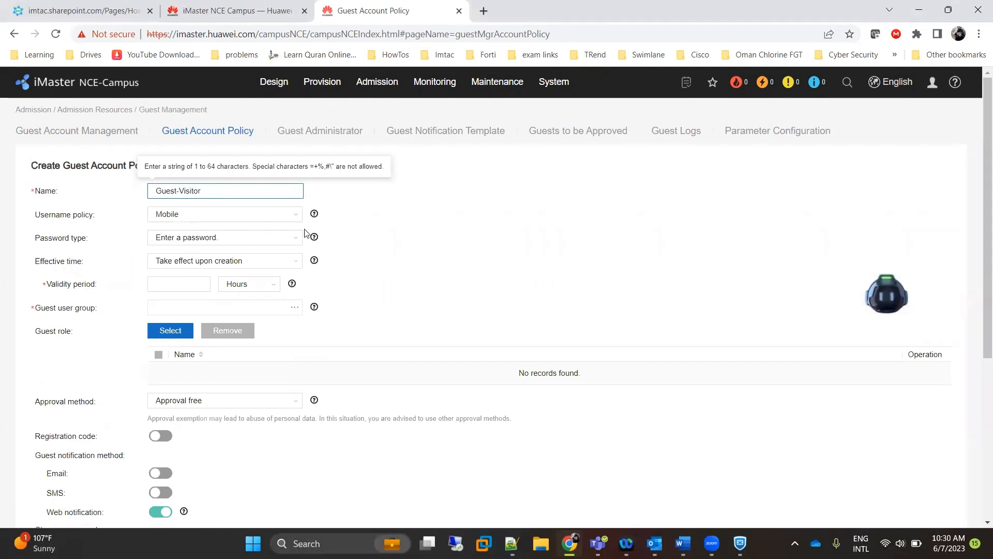
left_click(294, 219)
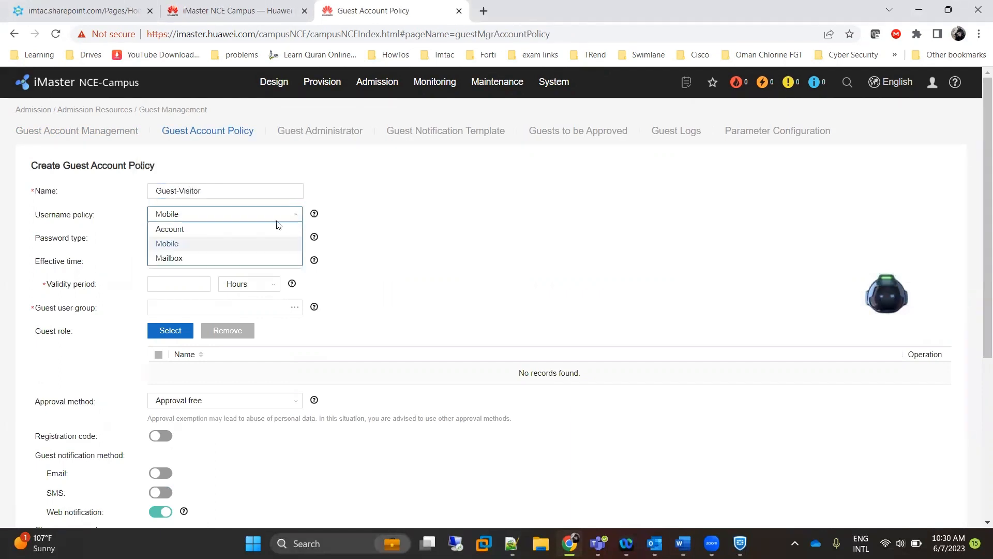
left_click(209, 257)
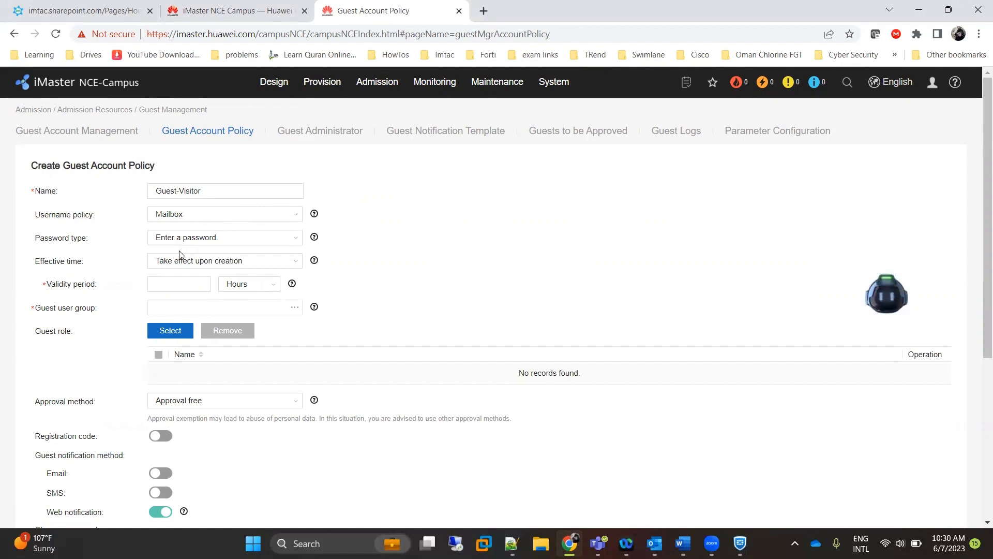
left_click(297, 240)
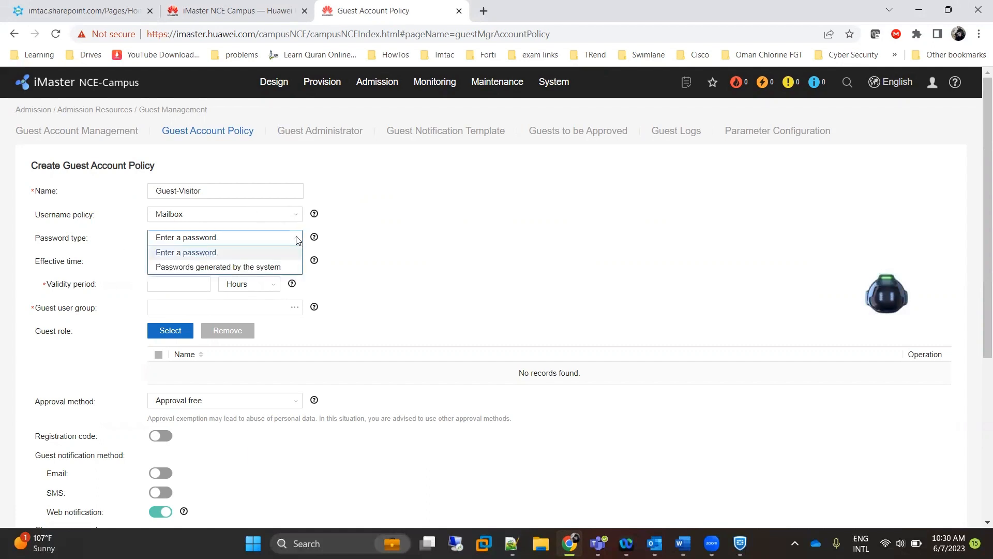
left_click(238, 239)
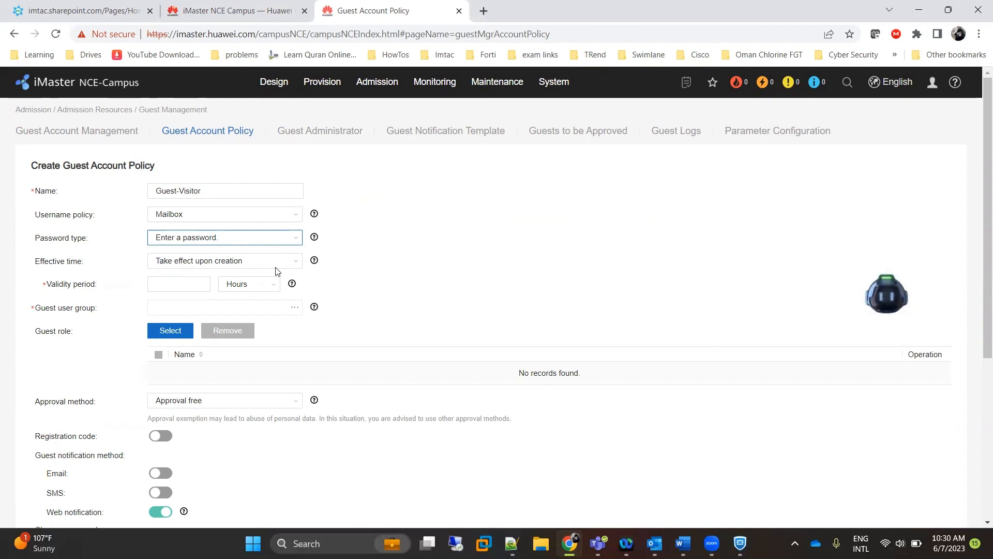
Make it effective upon creation with 24-hour validity and the ROOT\Guest user group.
left_click(299, 266)
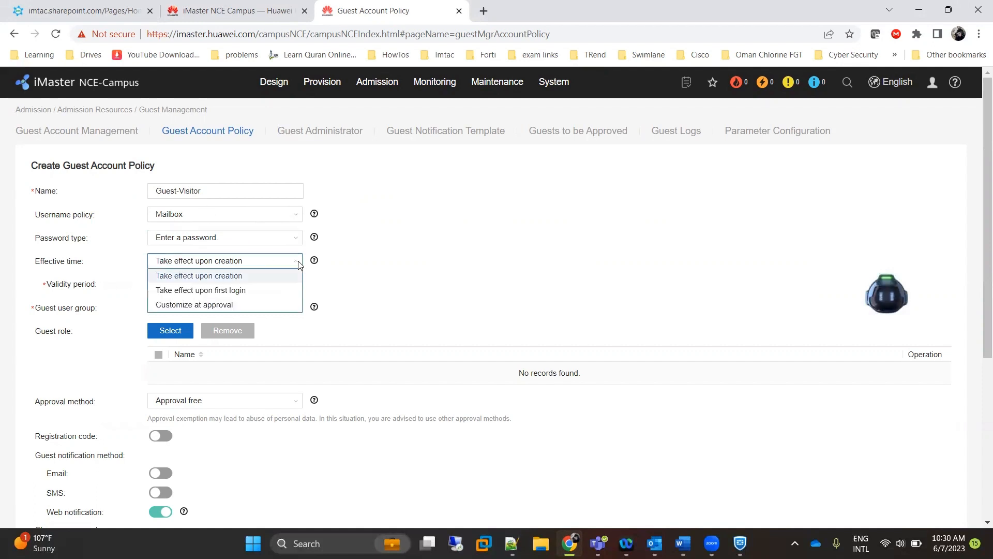
left_click(299, 264)
left_click(188, 285)
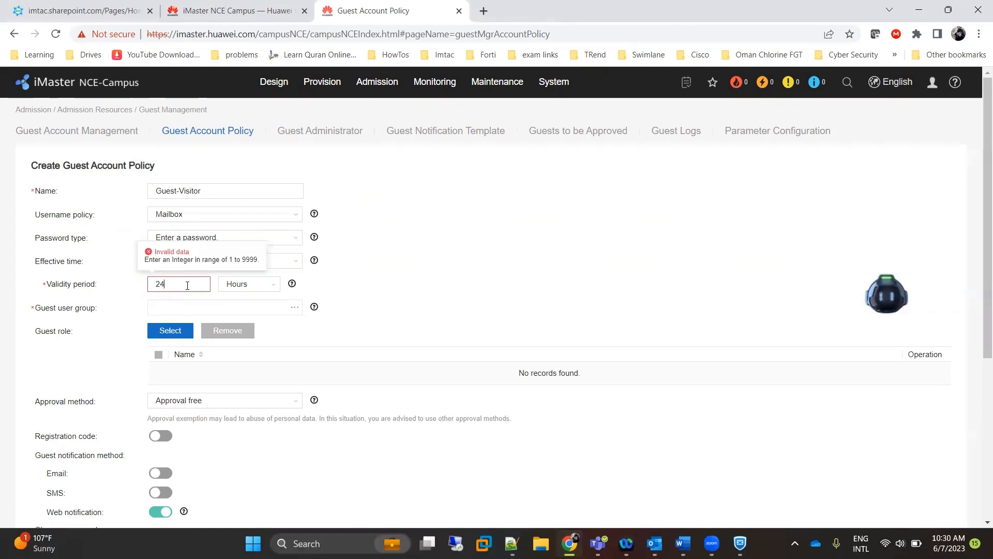
type("24")
left_click(420, 288)
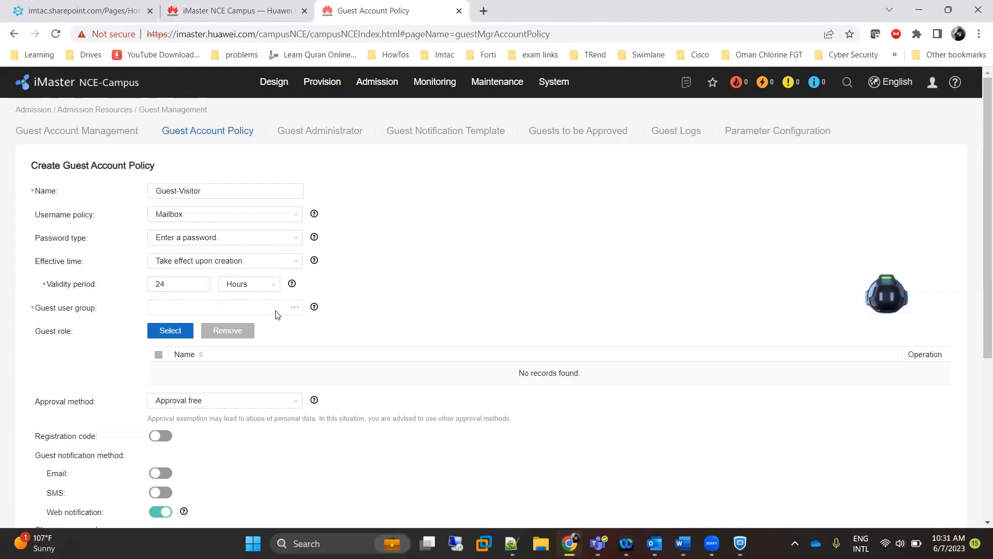
left_click(290, 310)
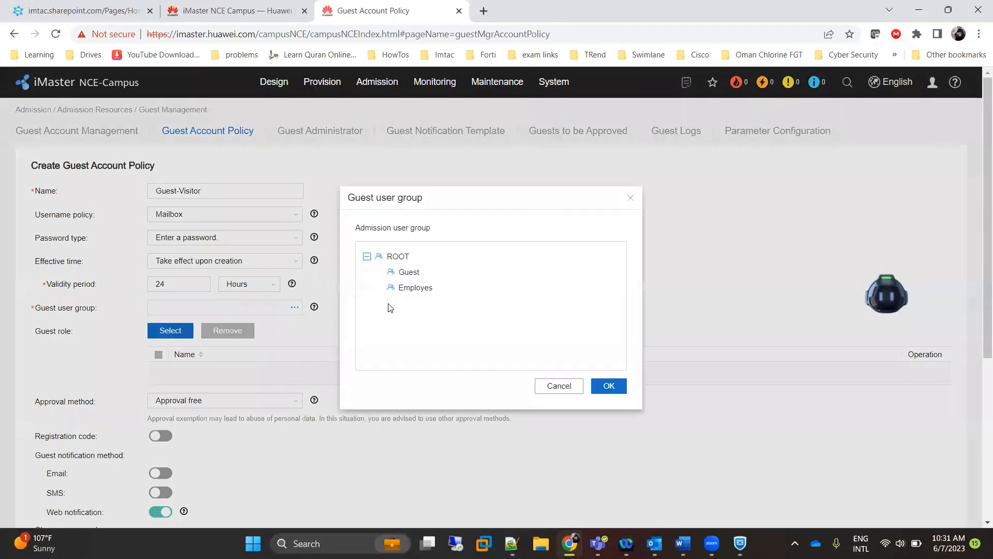
left_click(409, 272)
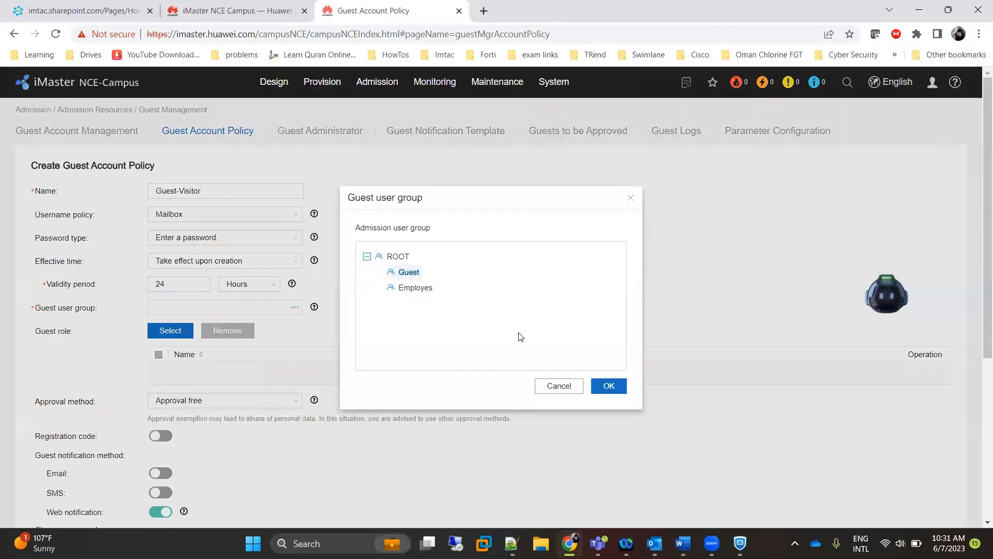
left_click(609, 386)
Keep Approval free, turn off repeated and limited-frequency registrations, and save the policy.
scroll(279, 365, "down", 3)
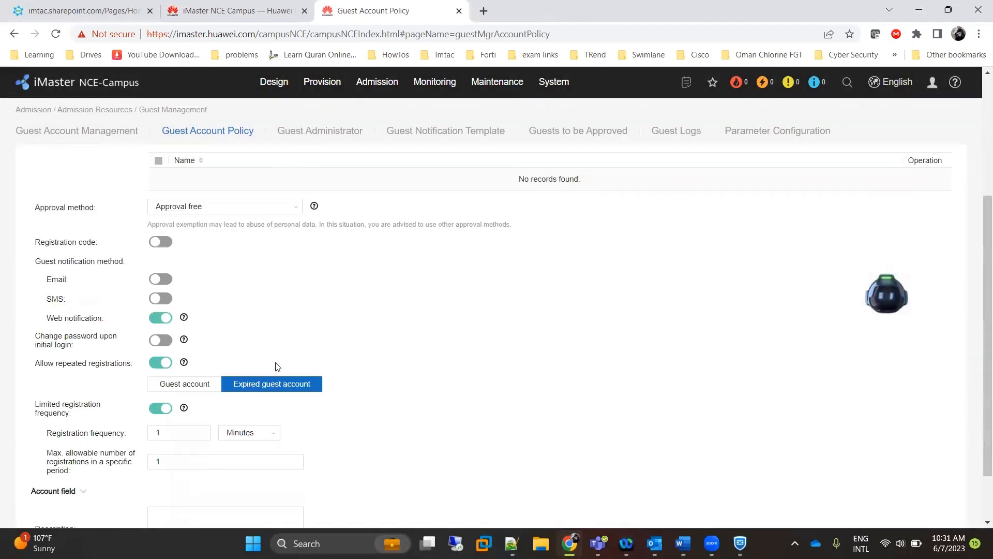
left_click(300, 208)
left_click(300, 208)
scroll(238, 290, "down", 1)
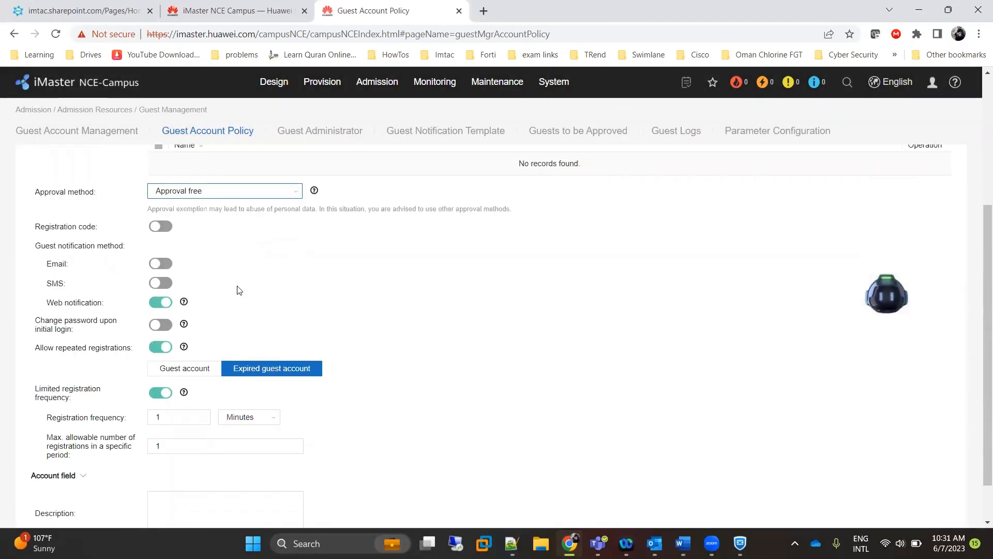
scroll(240, 290, "down", 1)
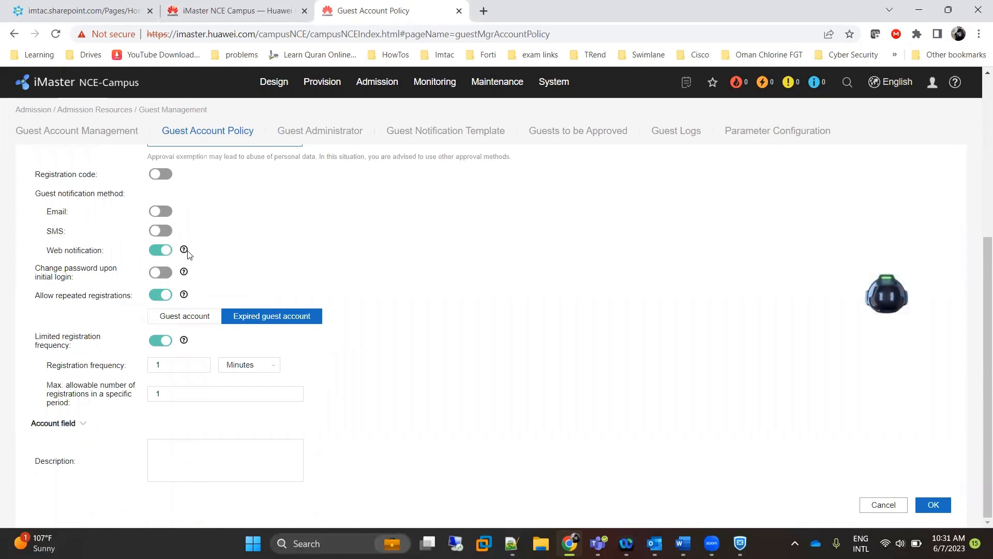
left_click(155, 299)
left_click(158, 338)
scroll(184, 393, "up", 3)
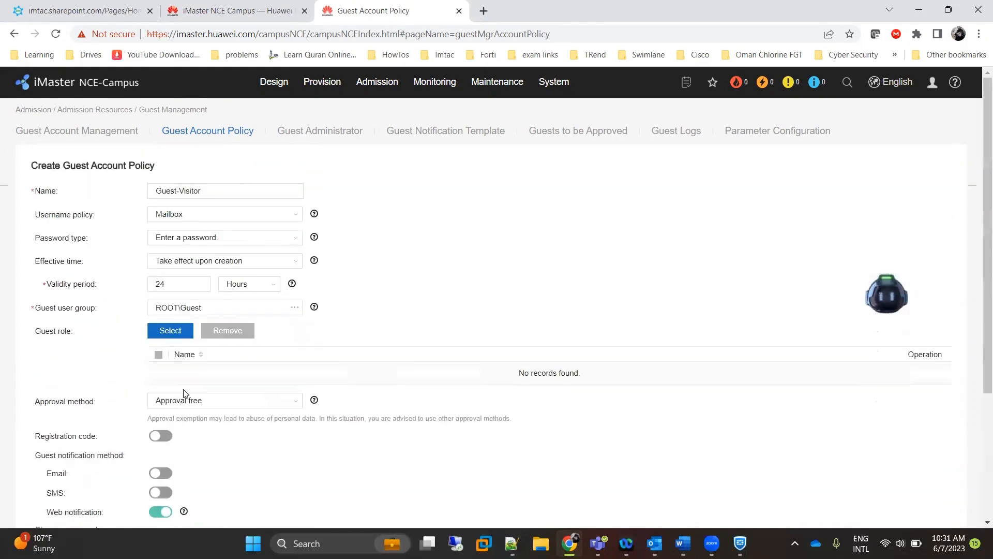
scroll(183, 393, "down", 3)
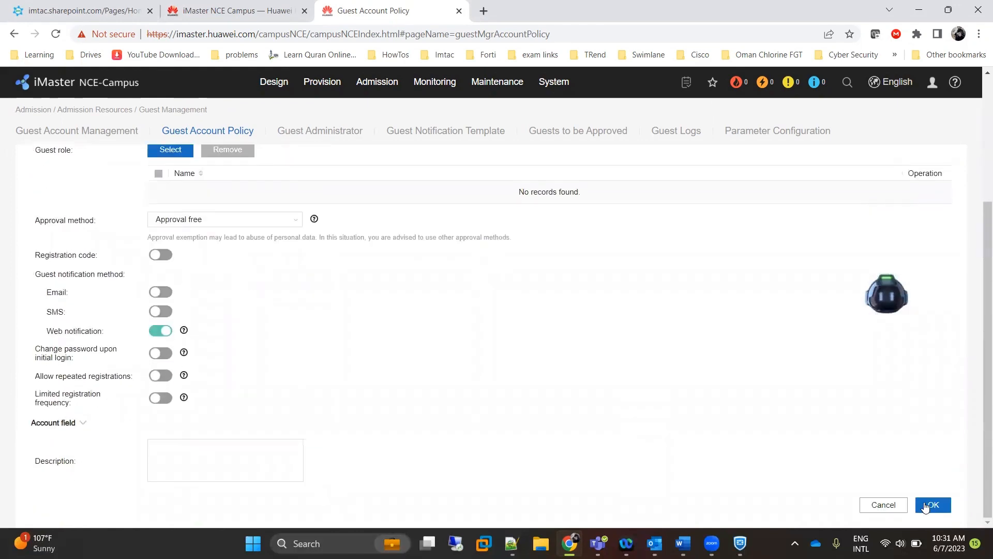
left_click(925, 506)
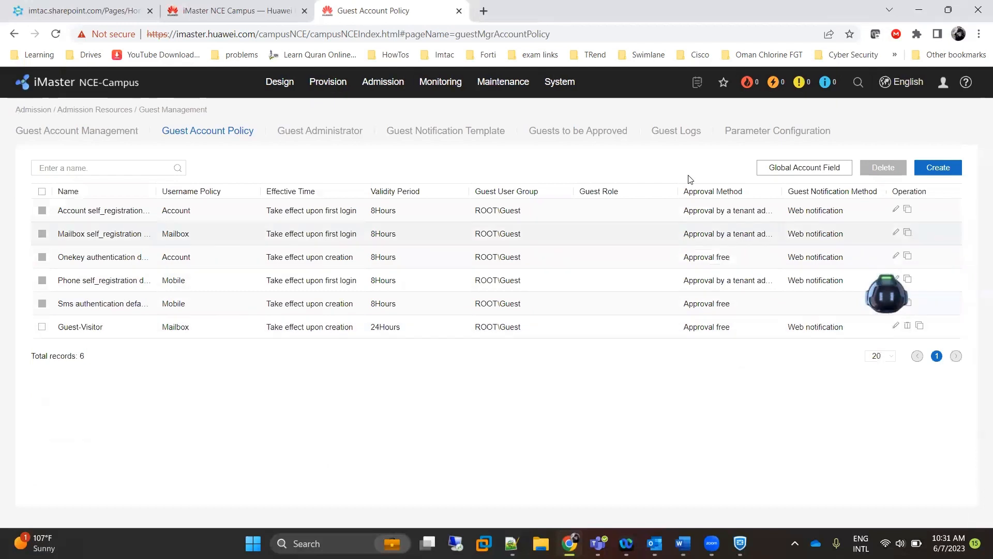
Start guest account policy Guest-Staff with Mailbox usernames and validity measured in Days.
left_click(937, 167)
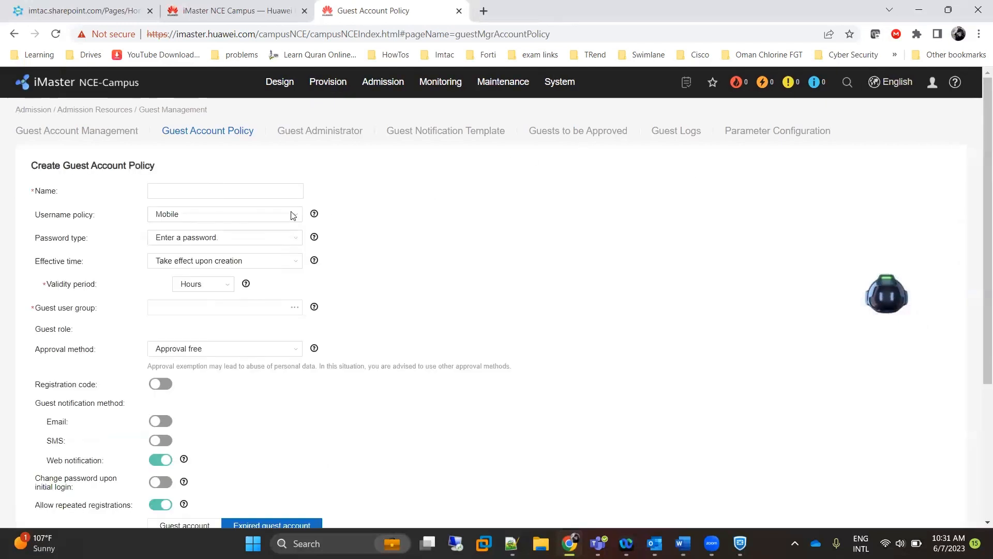
left_click(242, 192)
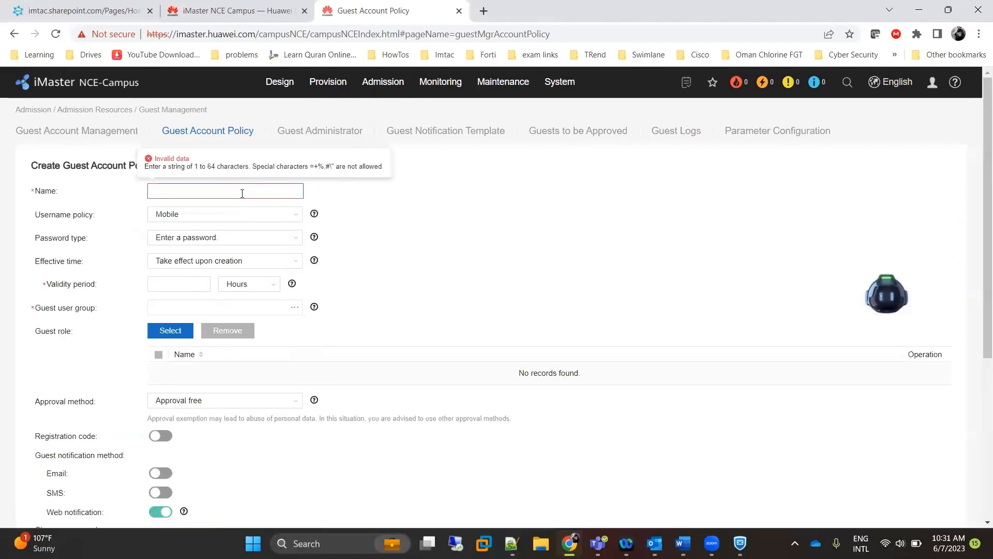
type("Guest")
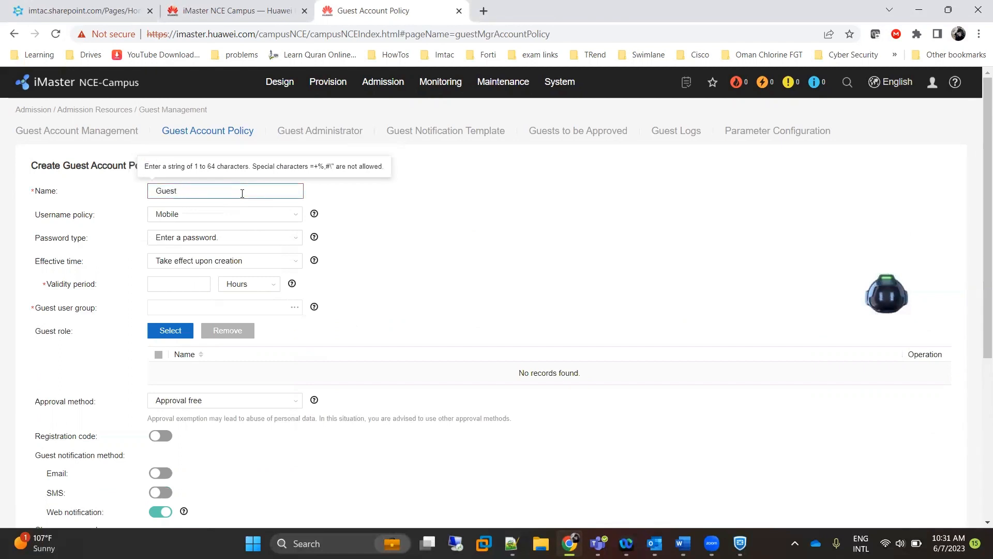
type("-Staff")
left_click(273, 214)
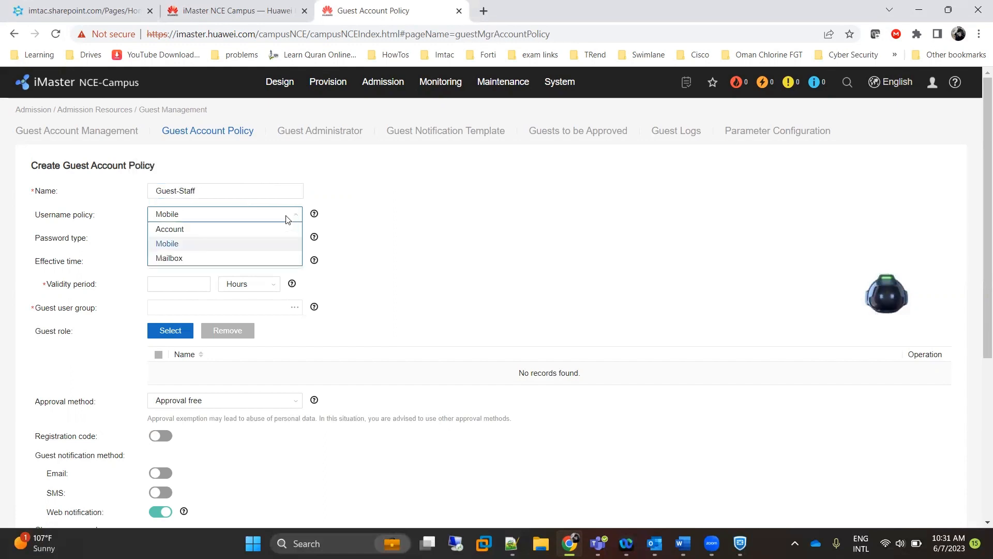
left_click(230, 257)
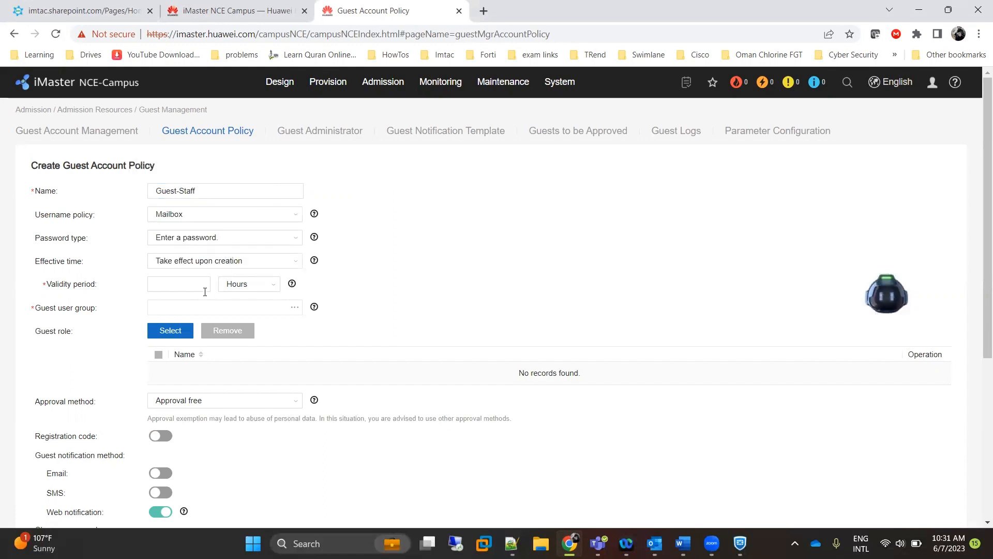
left_click(270, 287)
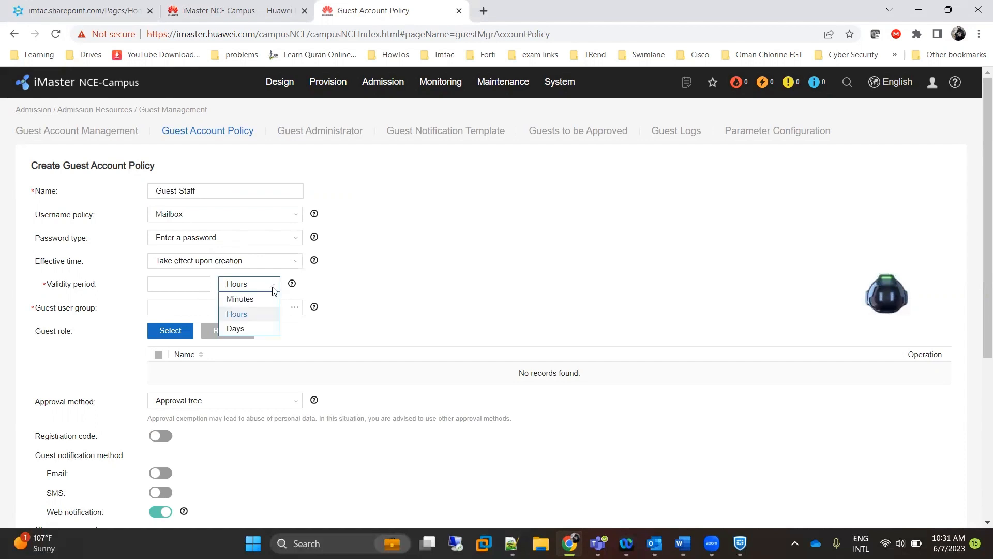
left_click(261, 327)
left_click(205, 283)
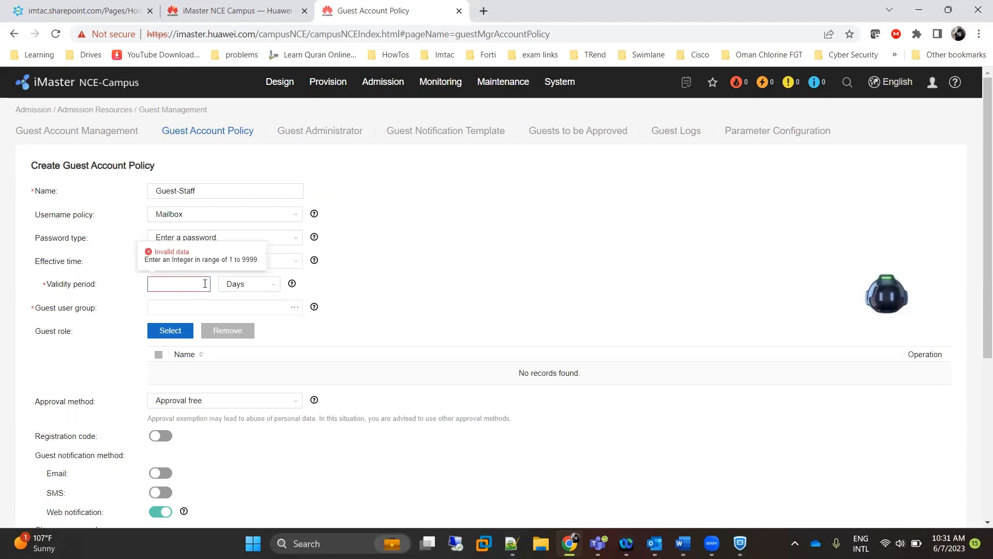
Assign the ROOT\Employes group, turn off both registration toggles, and save the policy.
left_click(291, 308)
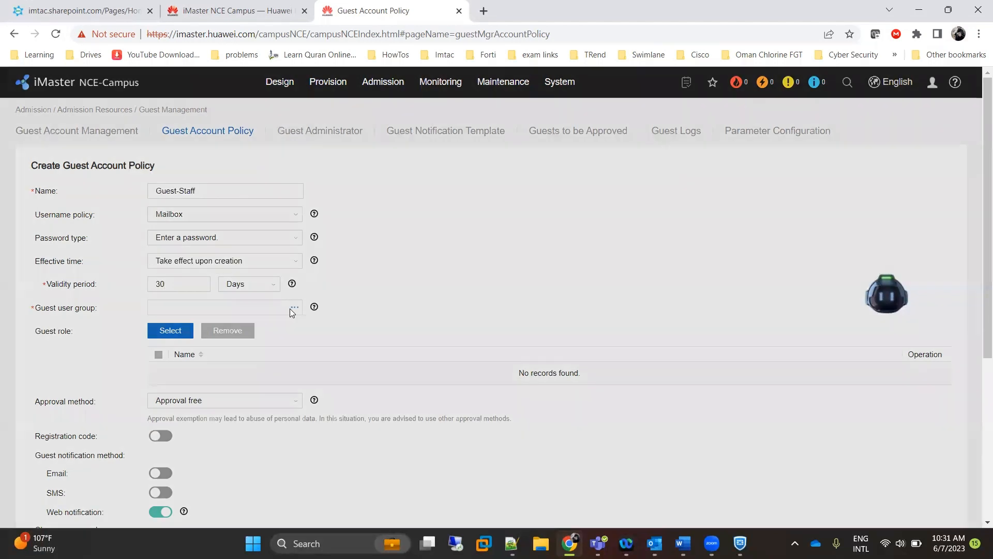
left_click(397, 295)
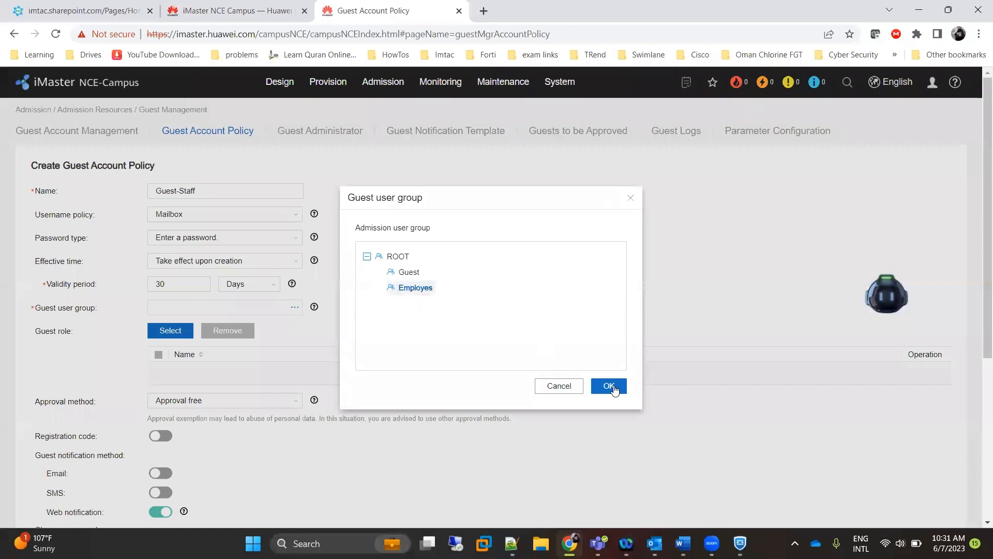
left_click(613, 384)
scroll(443, 398, "down", 5)
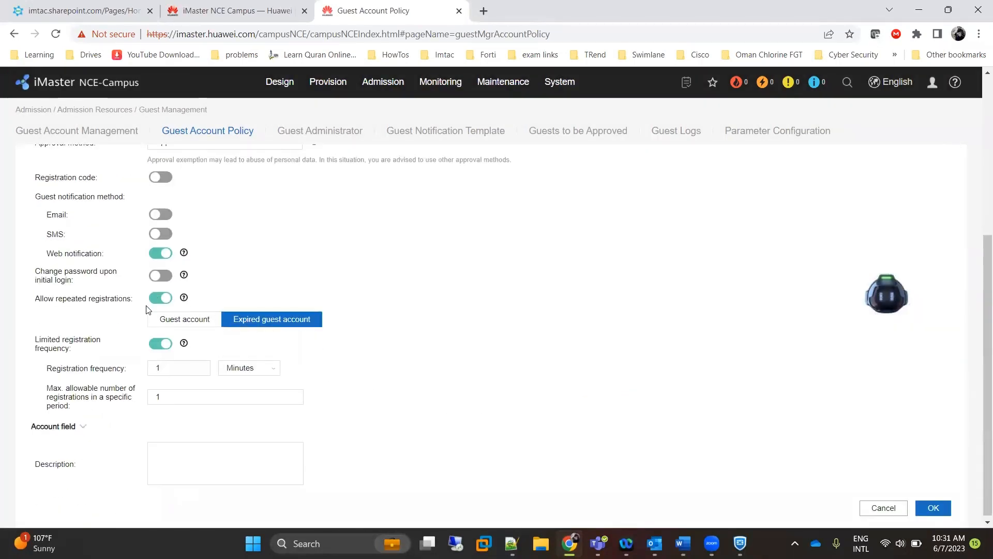
left_click(161, 297)
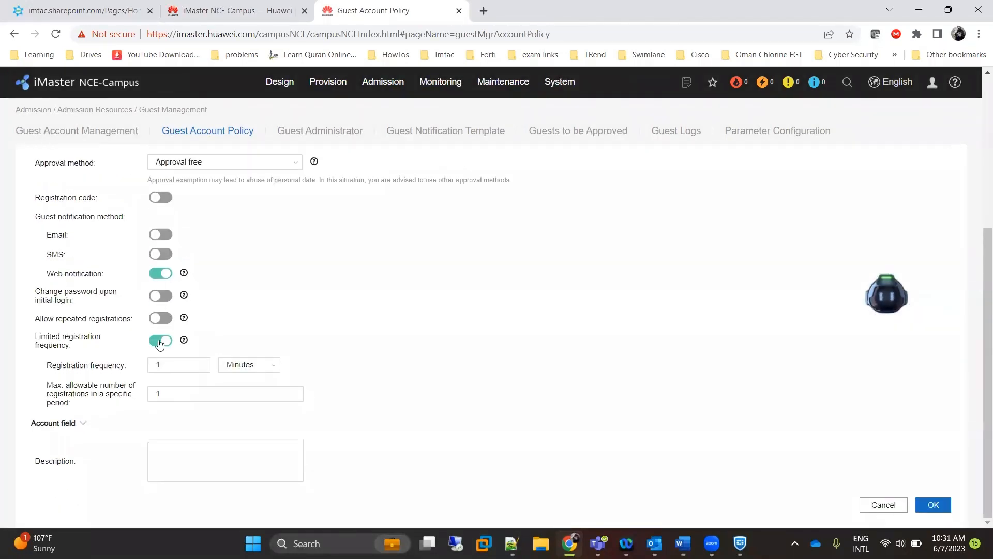
left_click(160, 343)
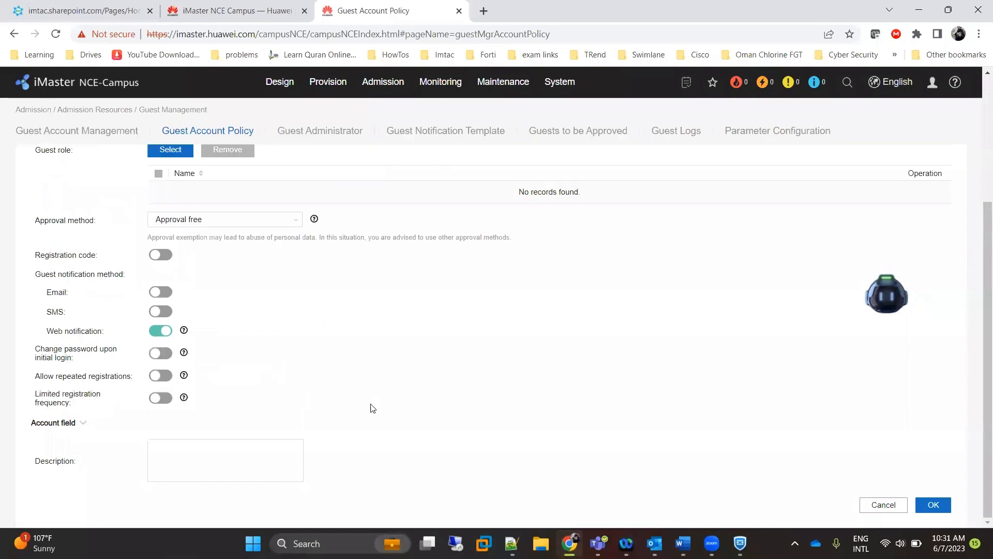
left_click(928, 506)
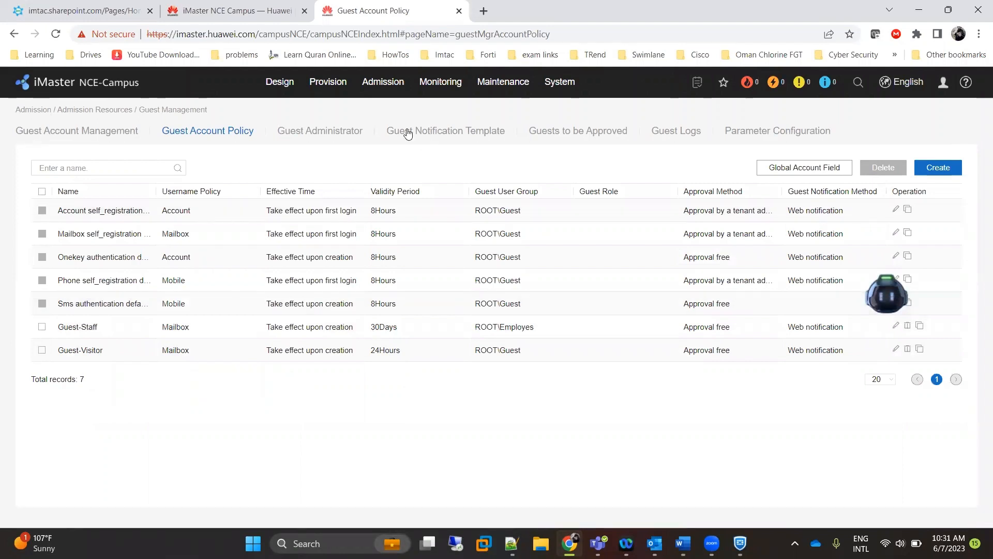
Open Device Management to see both AirEngine5761-12 APs at MOTCIT-Muscat, checking the Video points notes in between.
mouse_move(280, 84)
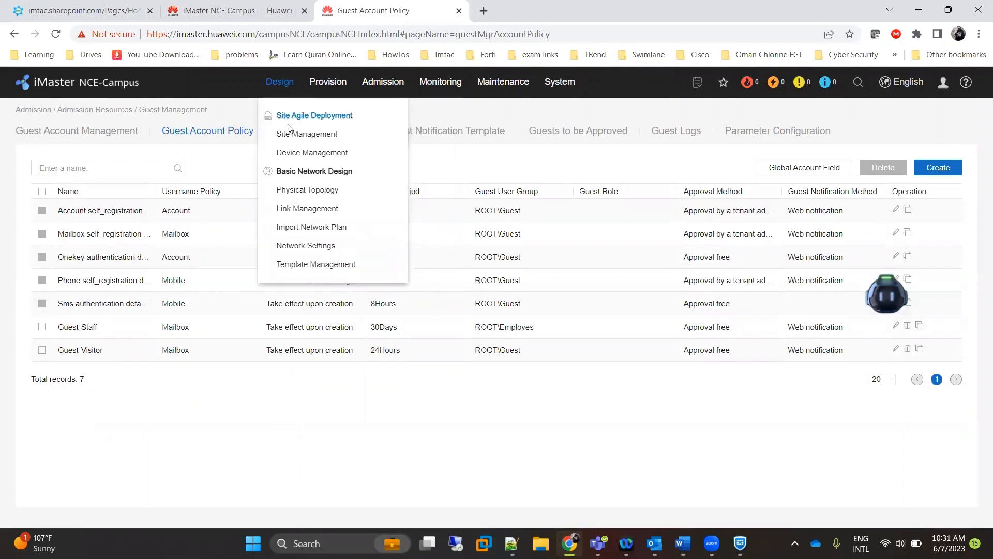
left_click(299, 153)
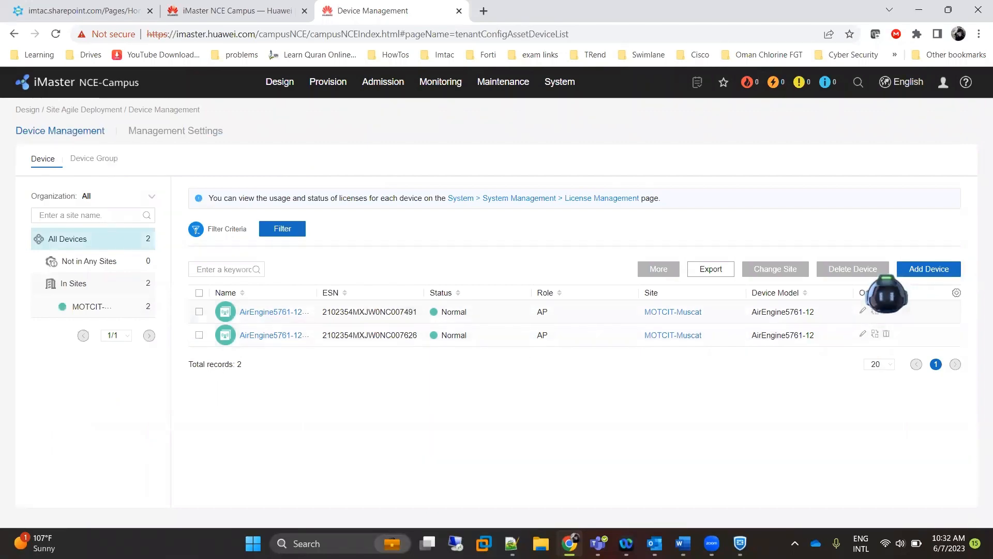
left_click(683, 543)
left_click_drag(257, 278, 404, 305)
scroll(254, 317, "down", 2)
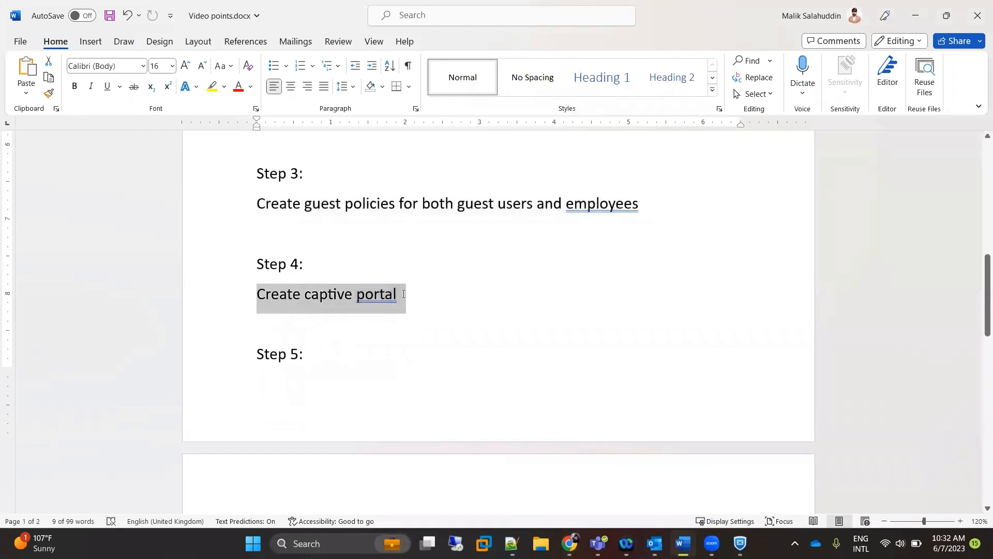
scroll(383, 358, "down", 3)
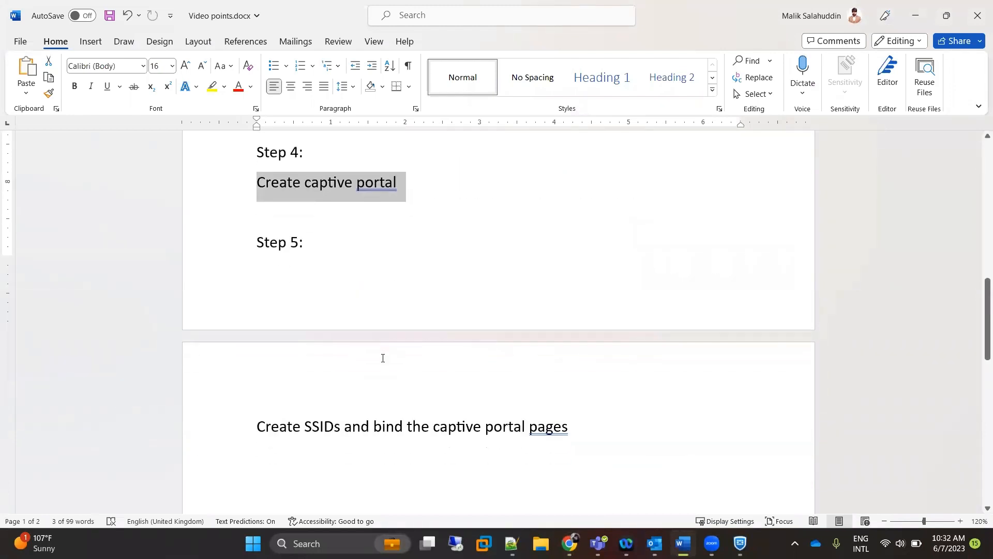
scroll(383, 358, "up", 1)
left_click(915, 16)
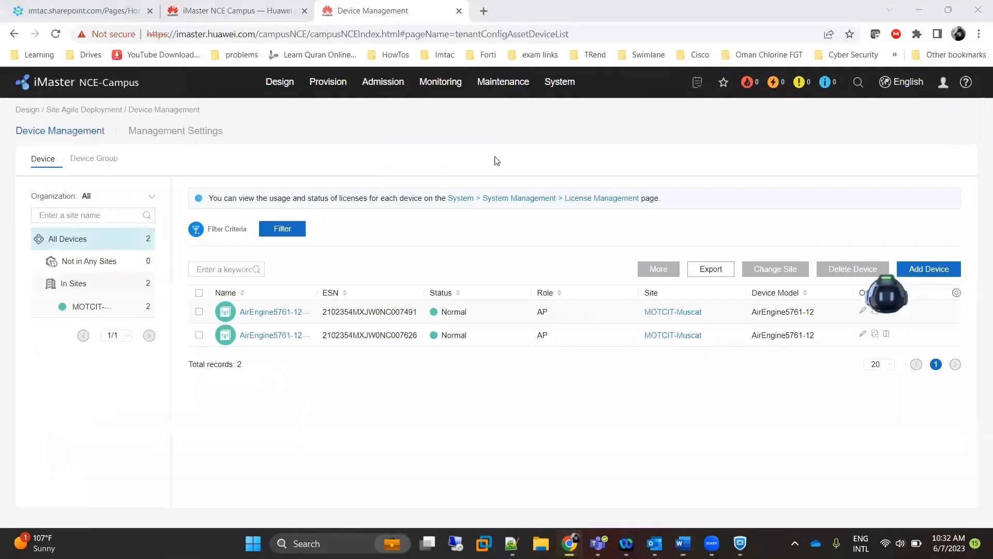
In Page Customization, start a new user-defined portal page template named Guest.
mouse_move(390, 92)
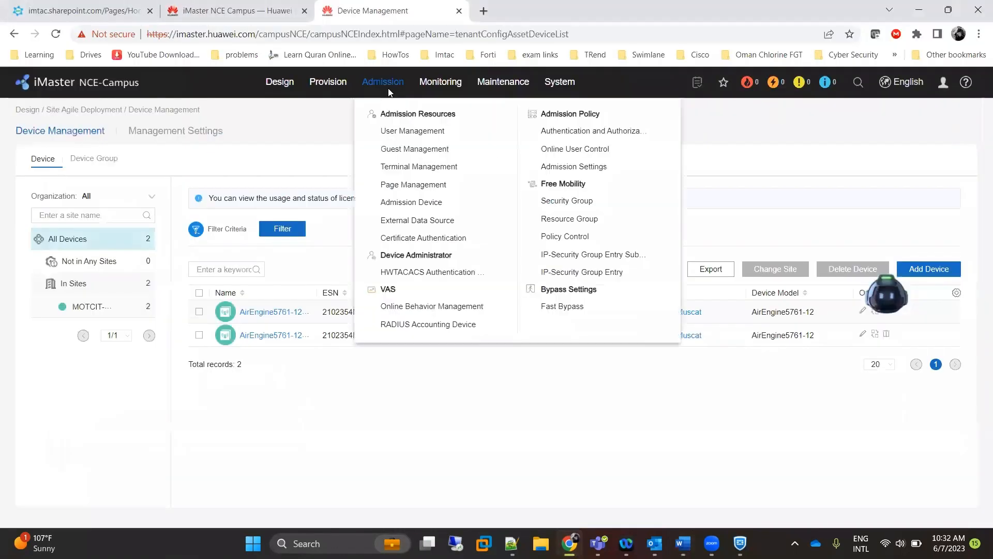
left_click(418, 186)
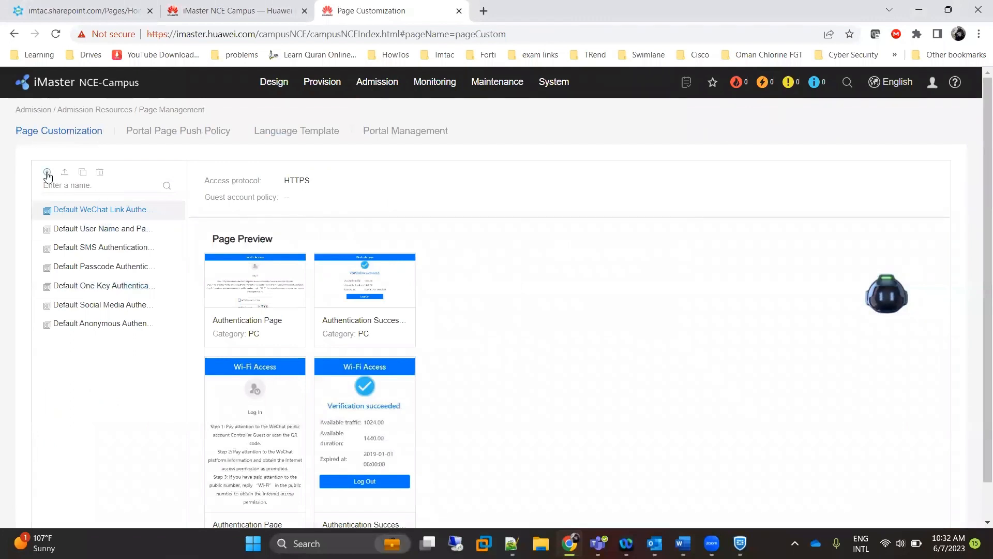
left_click(47, 172)
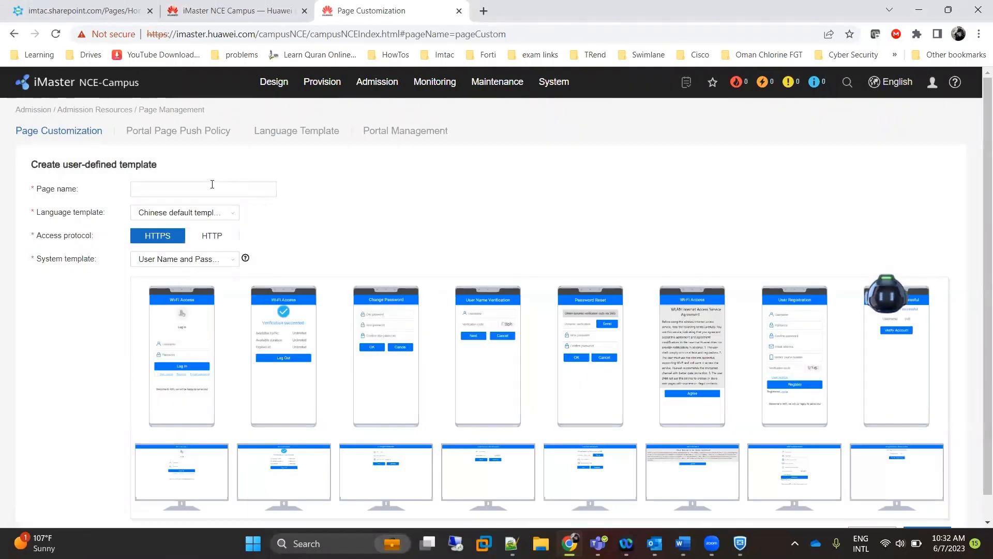
left_click(212, 184)
type("Guest")
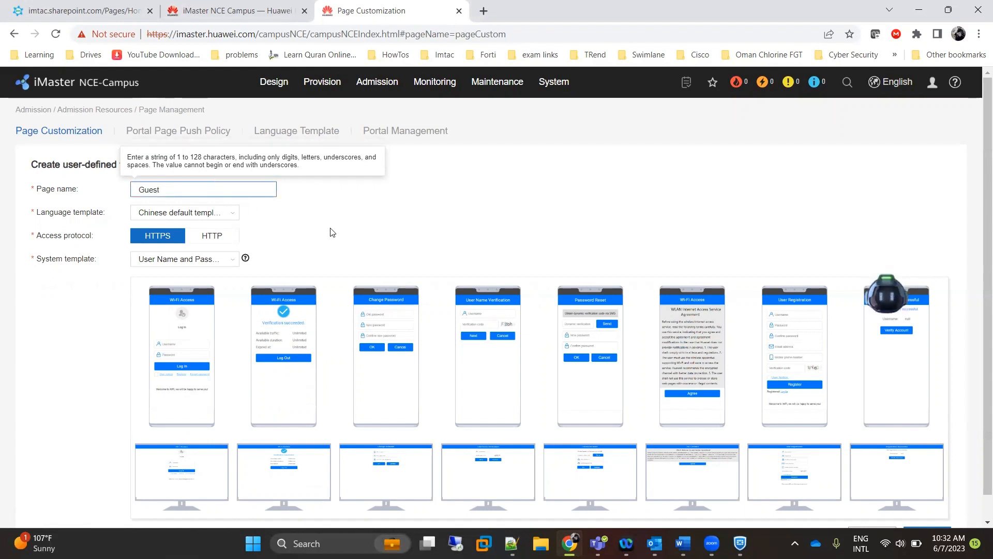
Choose the English default language, Generic Auth Template and Guest-Visitor account policy.
left_click(228, 213)
left_click(210, 243)
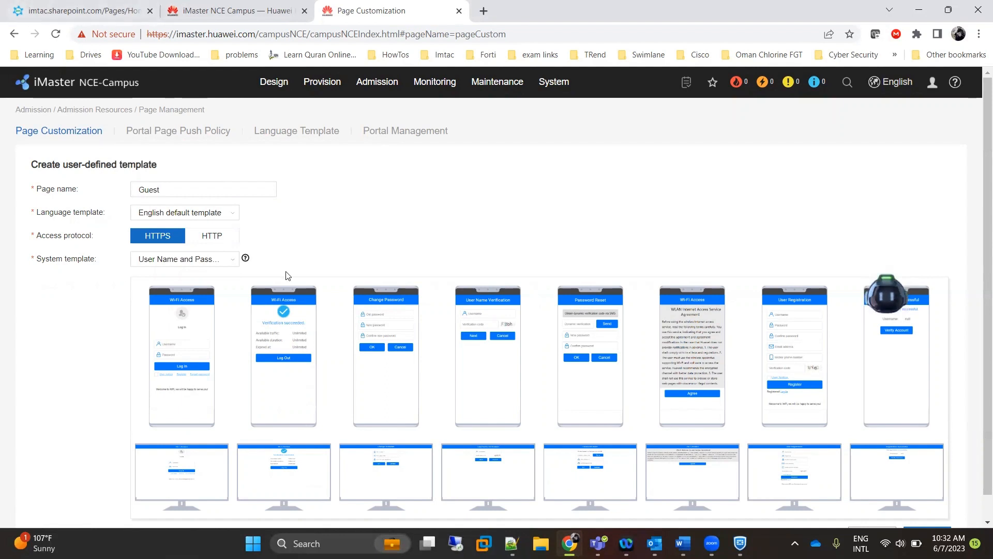
left_click(233, 265)
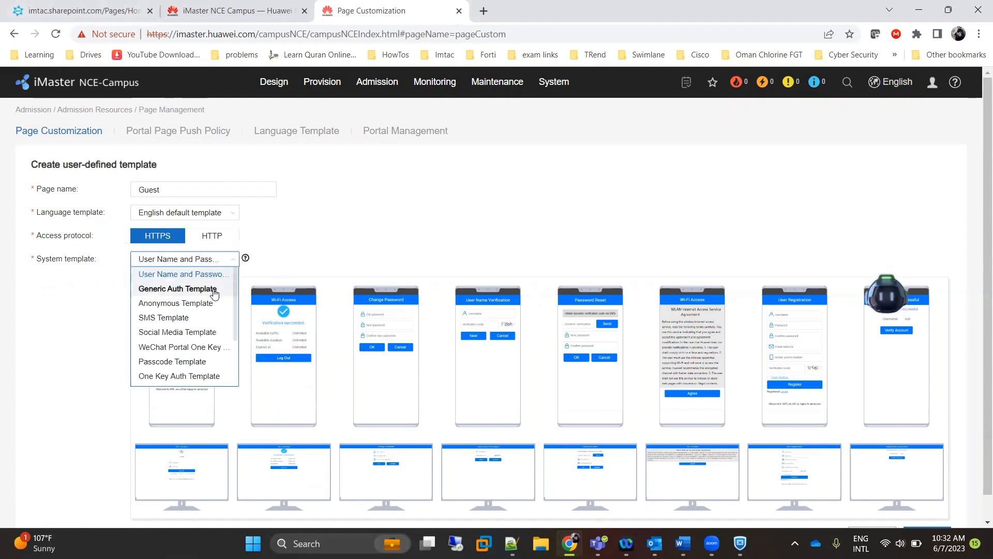
left_click(213, 290)
scroll(346, 246, "down", 2)
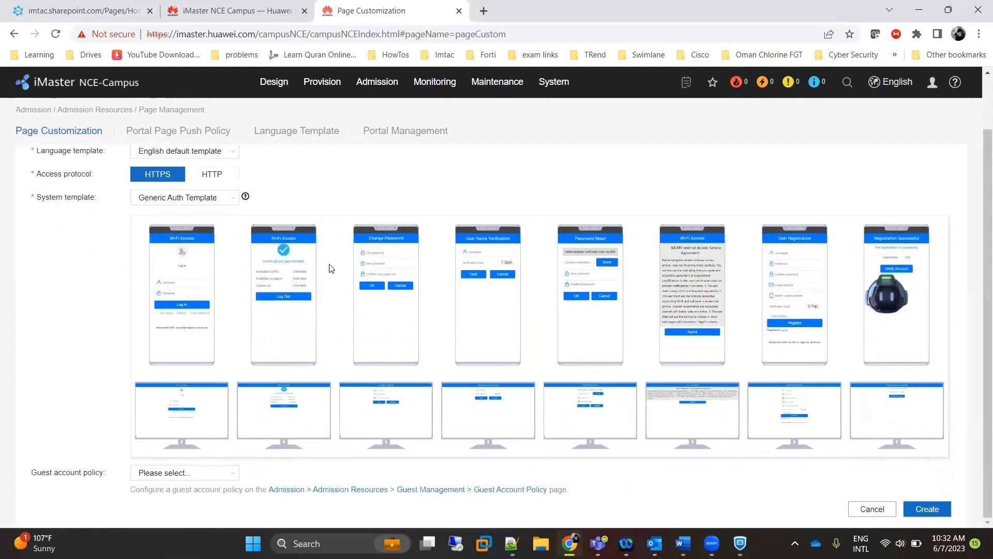
left_click(229, 477)
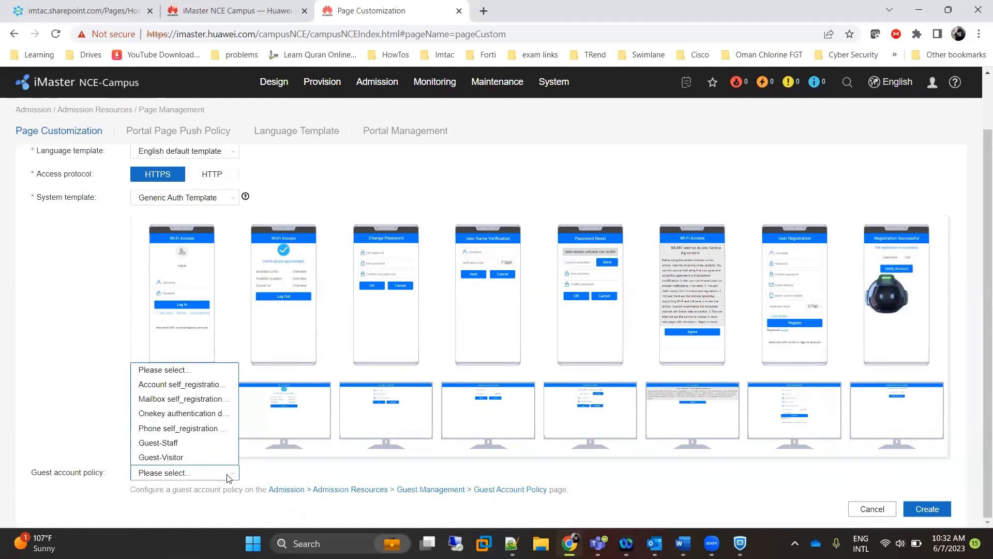
left_click(192, 458)
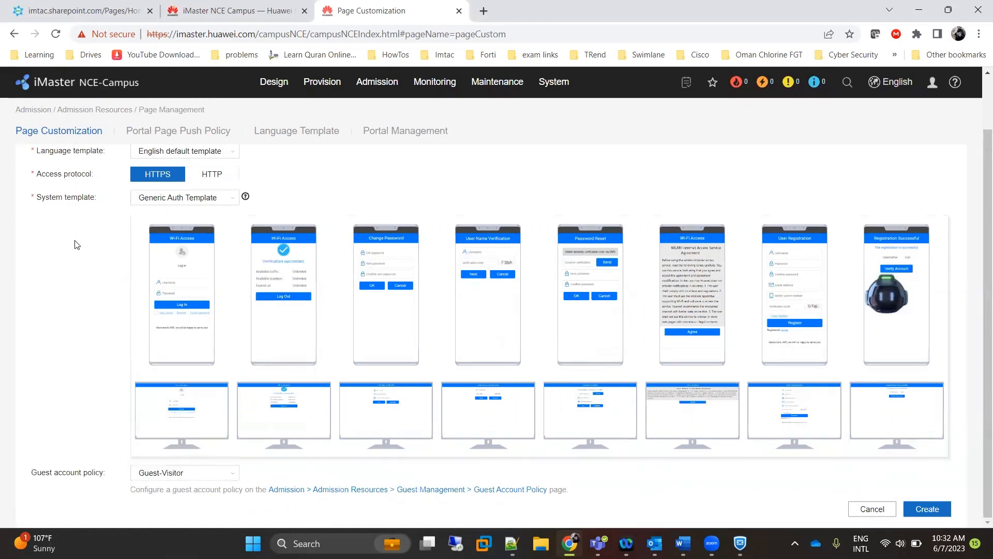
scroll(403, 289, "up", 2)
scroll(393, 305, "down", 2)
scroll(385, 320, "up", 2)
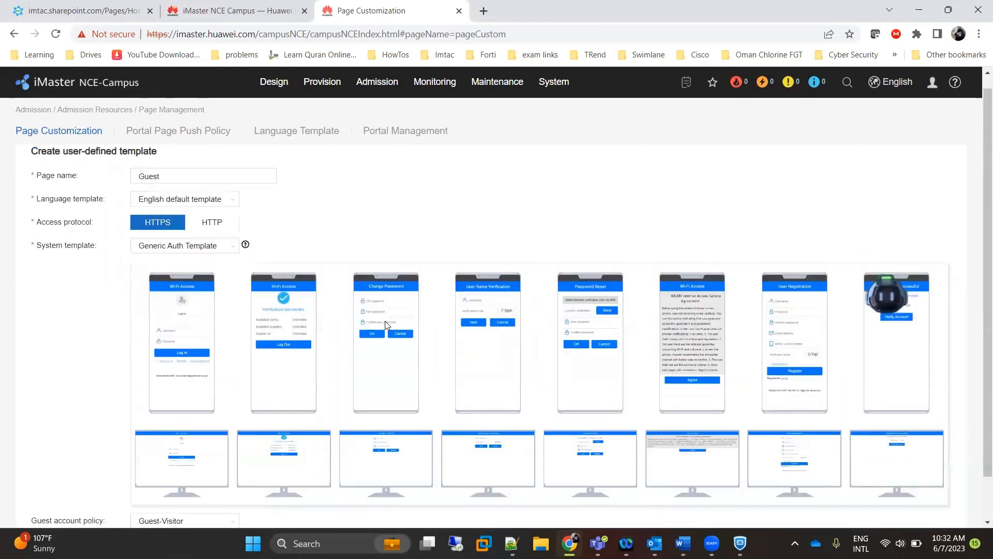
scroll(385, 321, "down", 2)
Create the Guest page template.
left_click(930, 509)
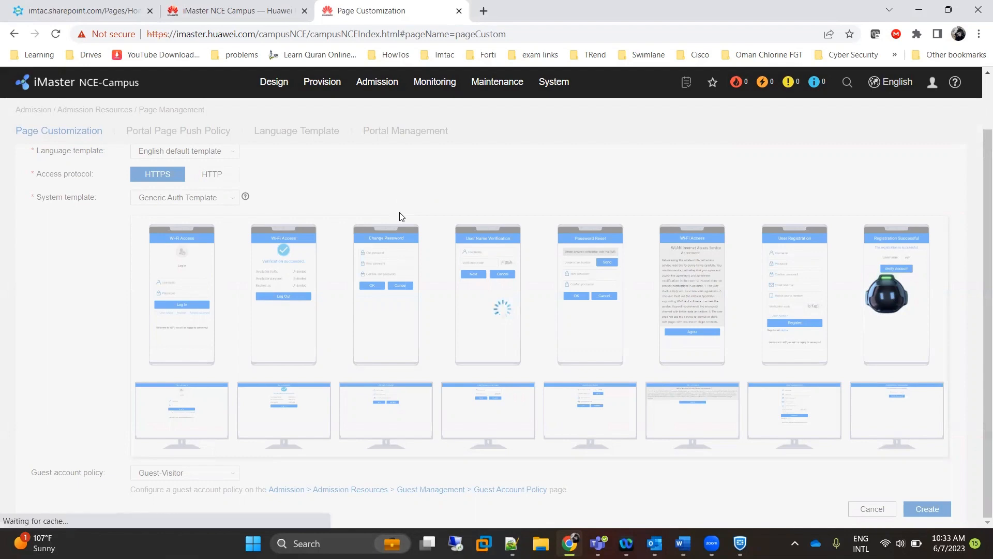
scroll(401, 219, "up", 1)
scroll(401, 221, "down", 1)
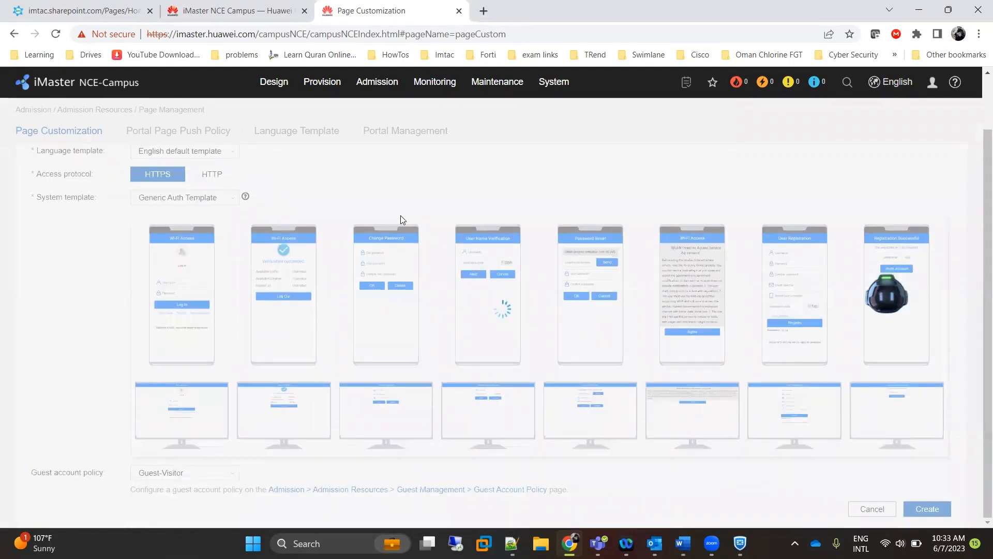
scroll(400, 215, "up", 1)
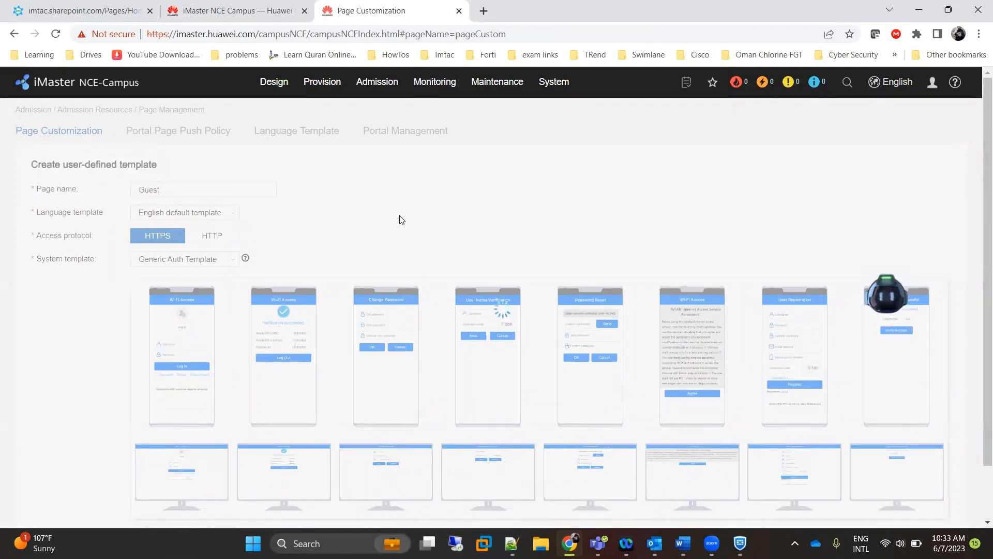
scroll(400, 216, "down", 1)
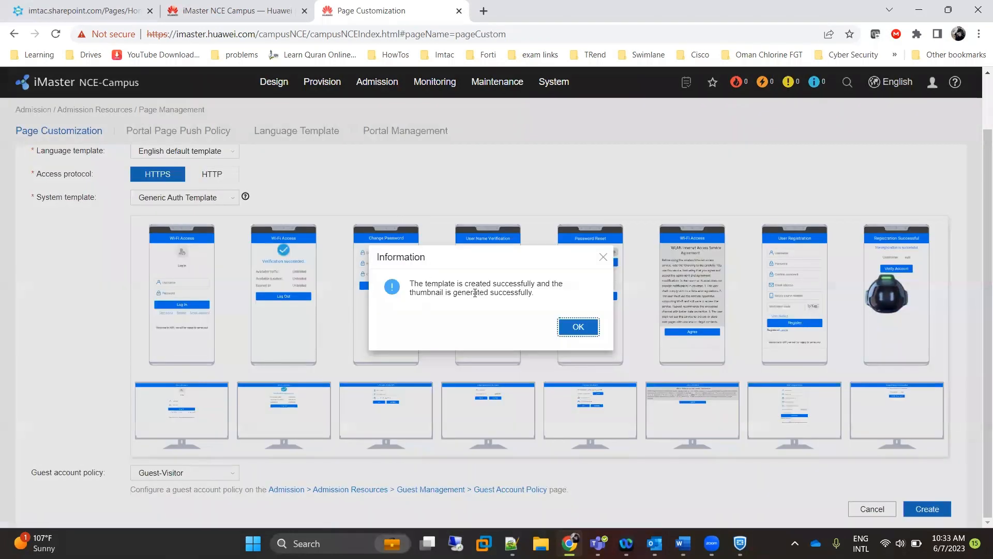
Acknowledge the creation message and delete the Wi-Fi Access title text in the editor.
left_click(579, 327)
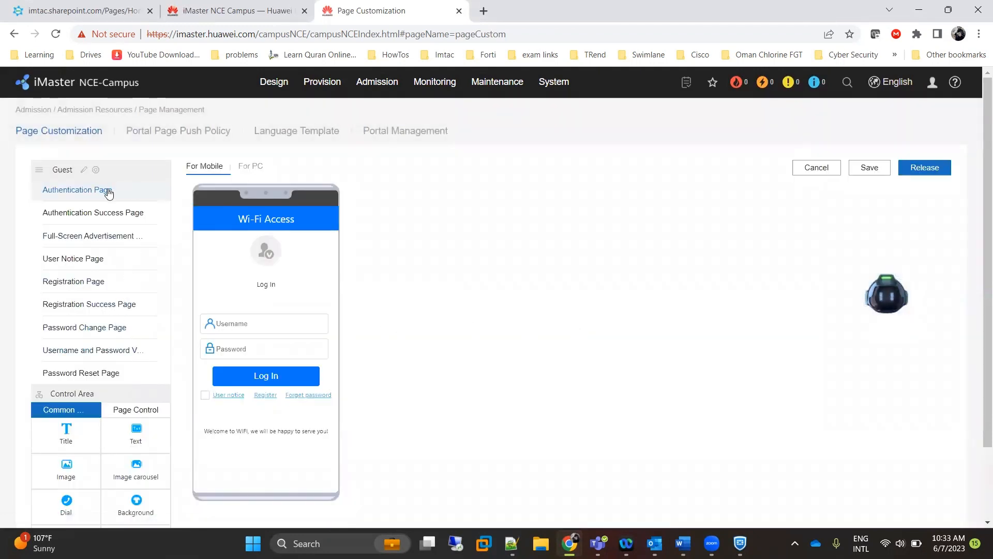
left_click(258, 250)
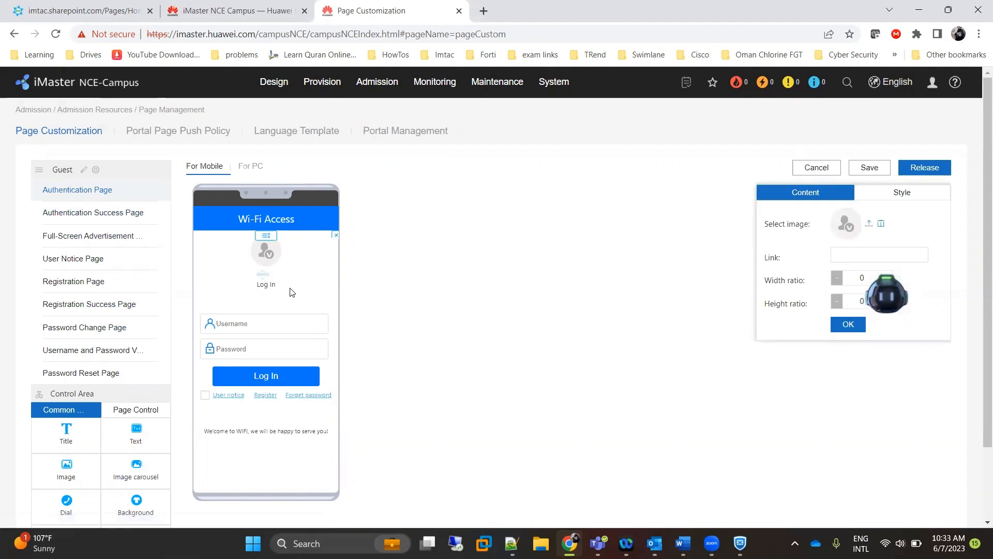
left_click(275, 222)
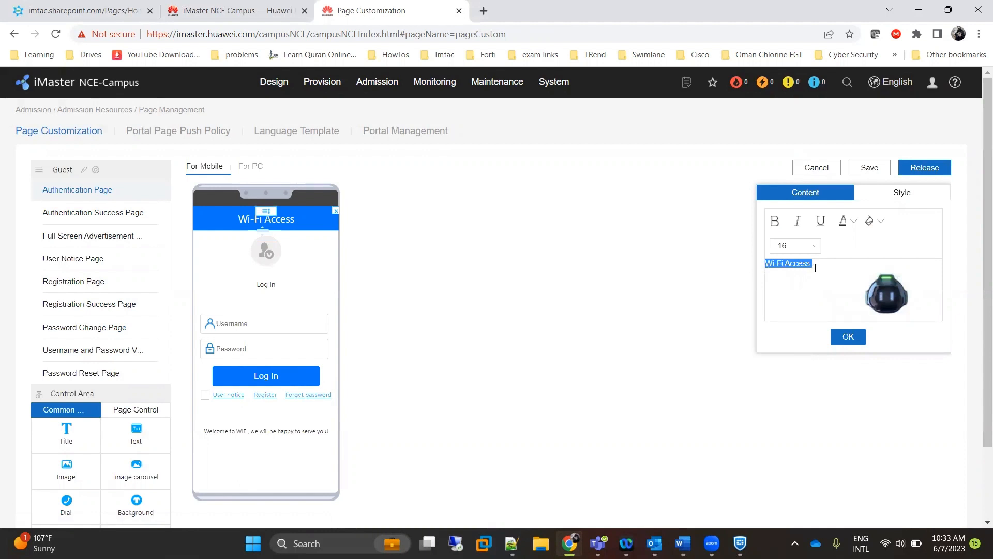
key("BackSpace")
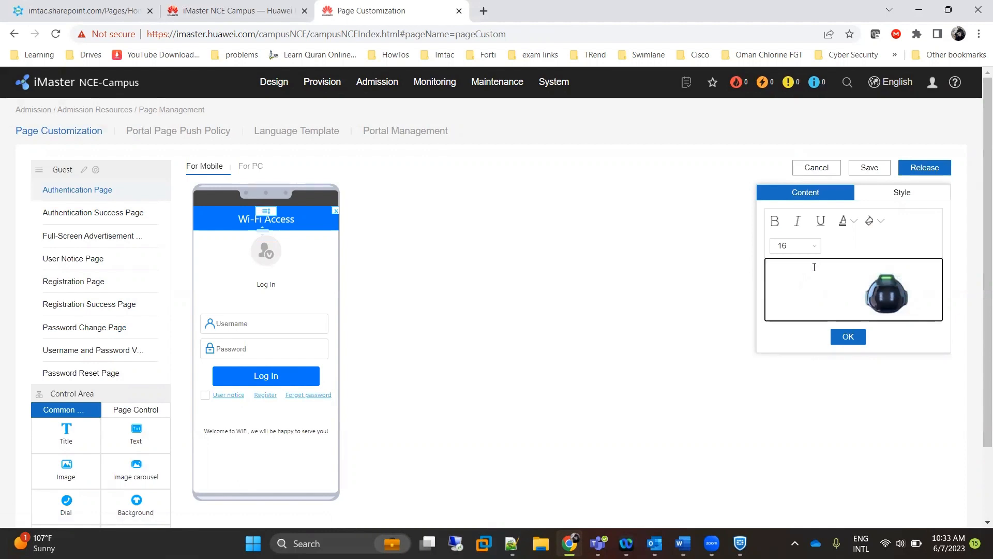
double_click(812, 266)
key("BackSpace")
Apply the emptied title, then leave the editor for the template list.
left_click(814, 288)
left_click(847, 337)
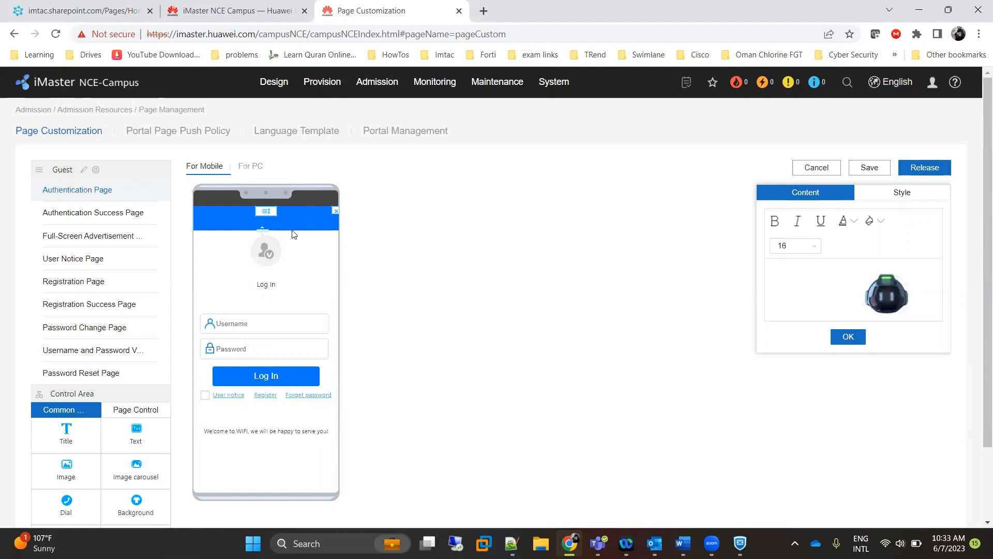
left_click(805, 270)
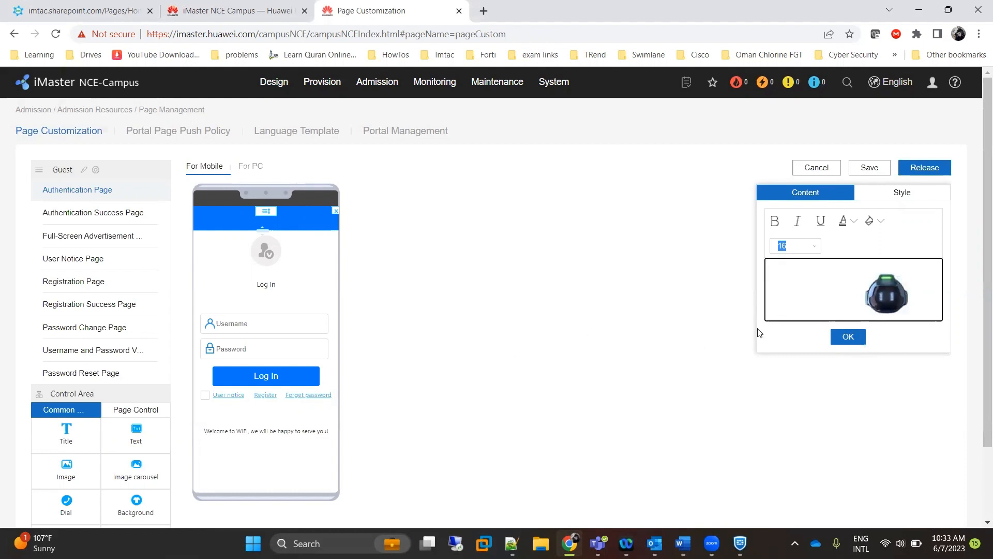
left_click(816, 167)
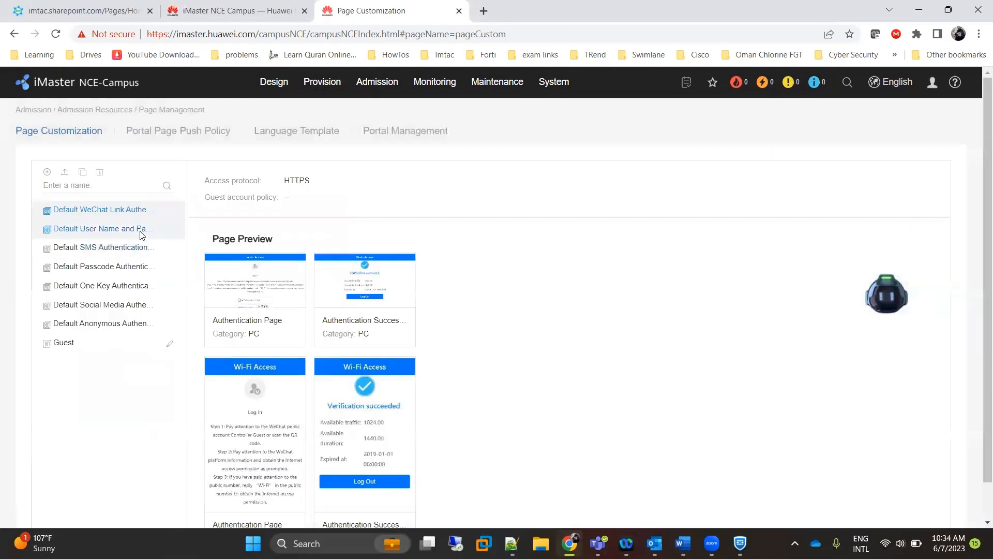
Browse the Guest template's pages in the editor, ending on the Full-Screen Advertisement page.
left_click(171, 344)
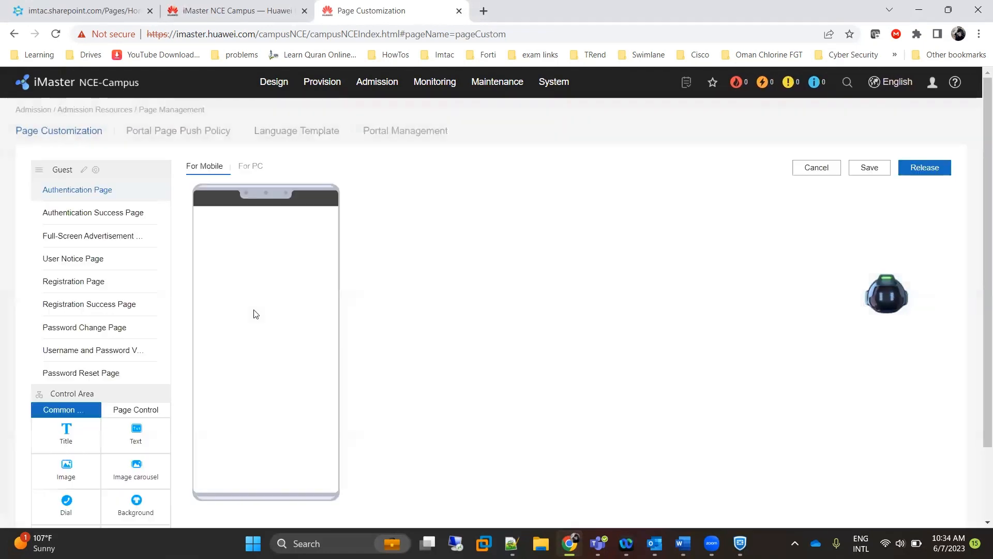
left_click(120, 213)
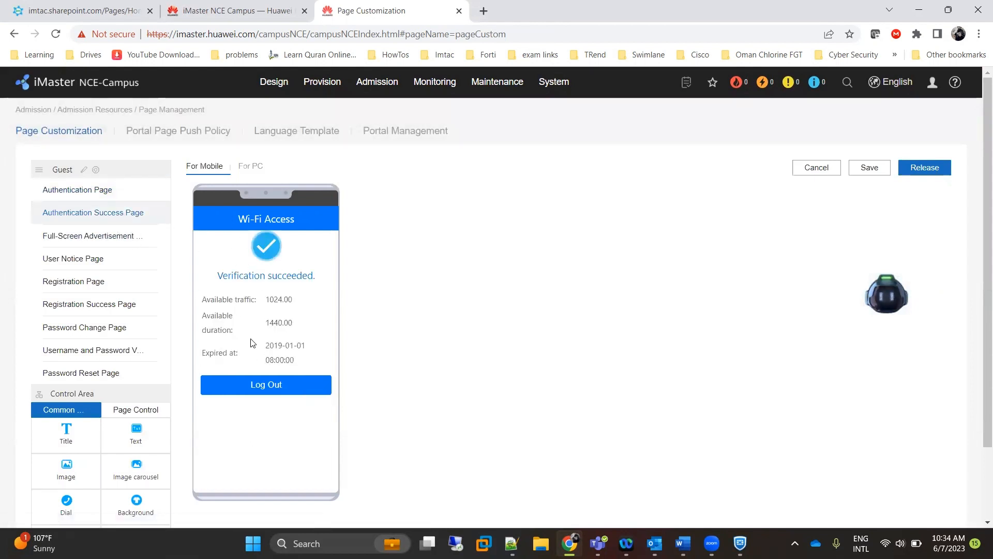
left_click(110, 240)
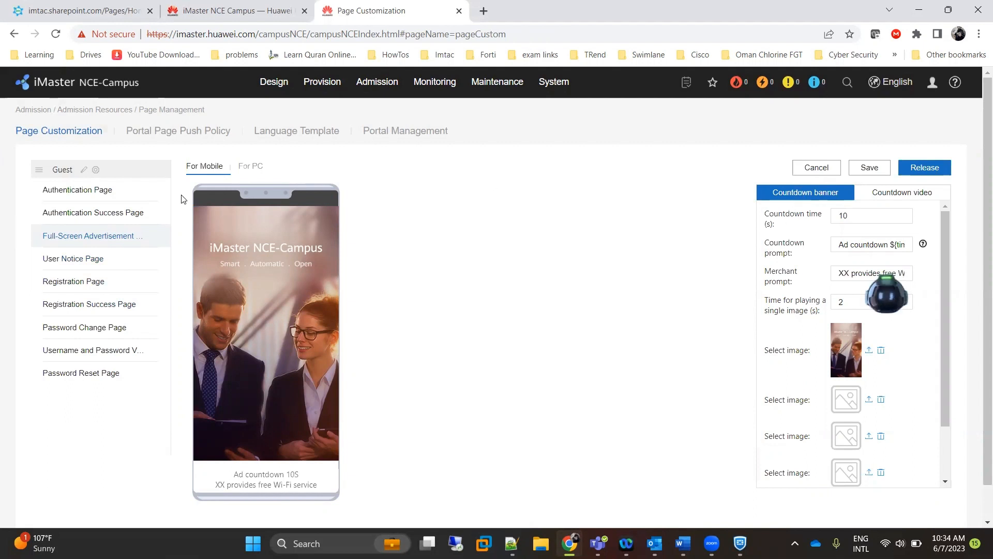
left_click(110, 259)
scroll(107, 266, "down", 1)
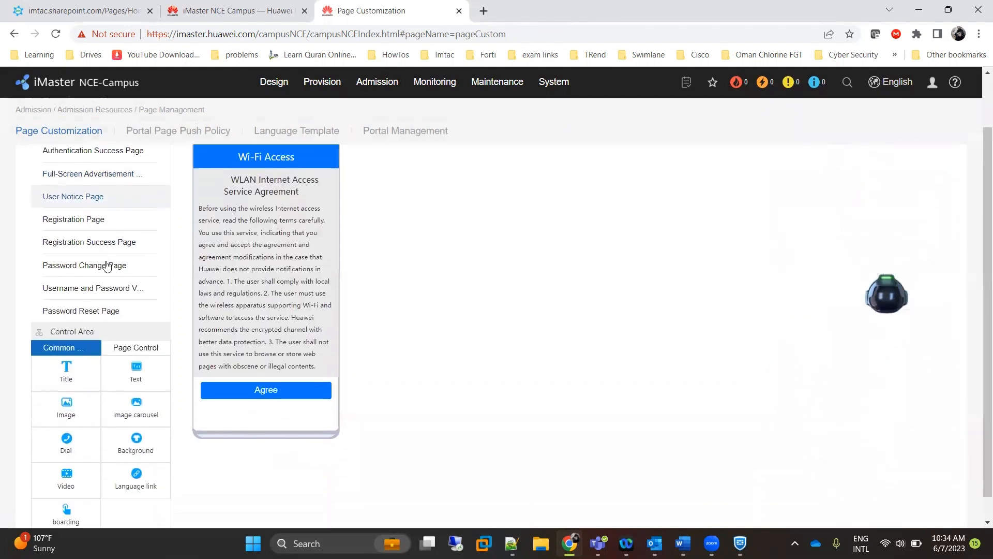
left_click(97, 219)
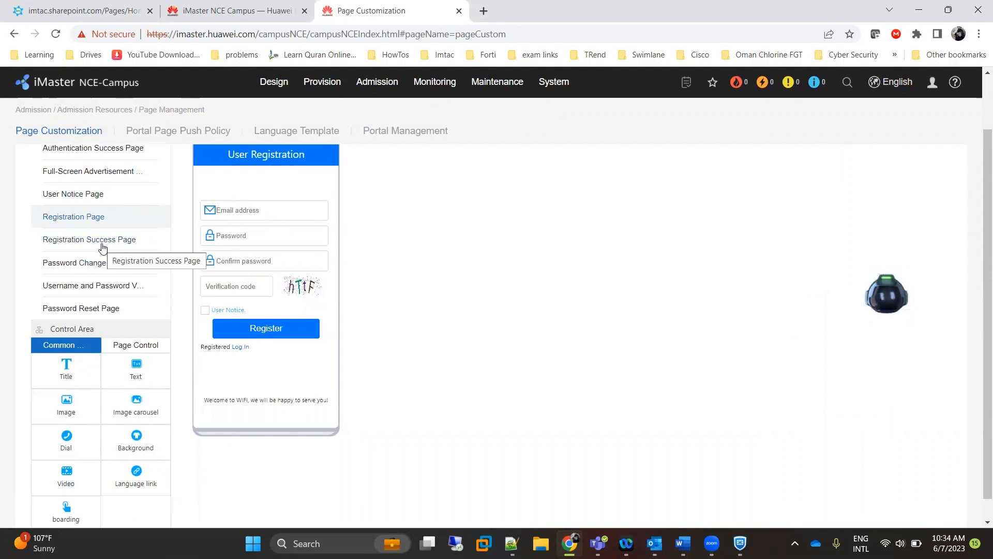
left_click(115, 242)
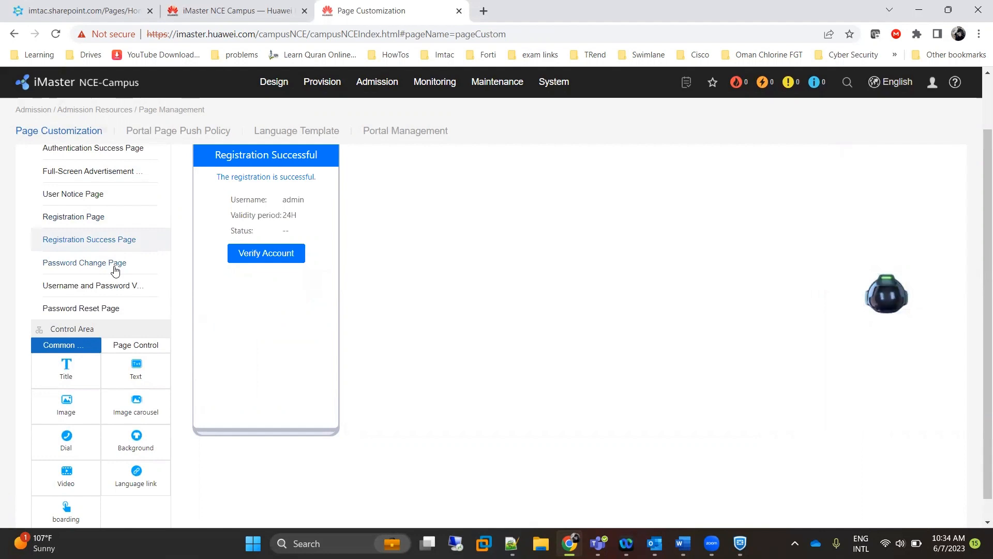
left_click(115, 263)
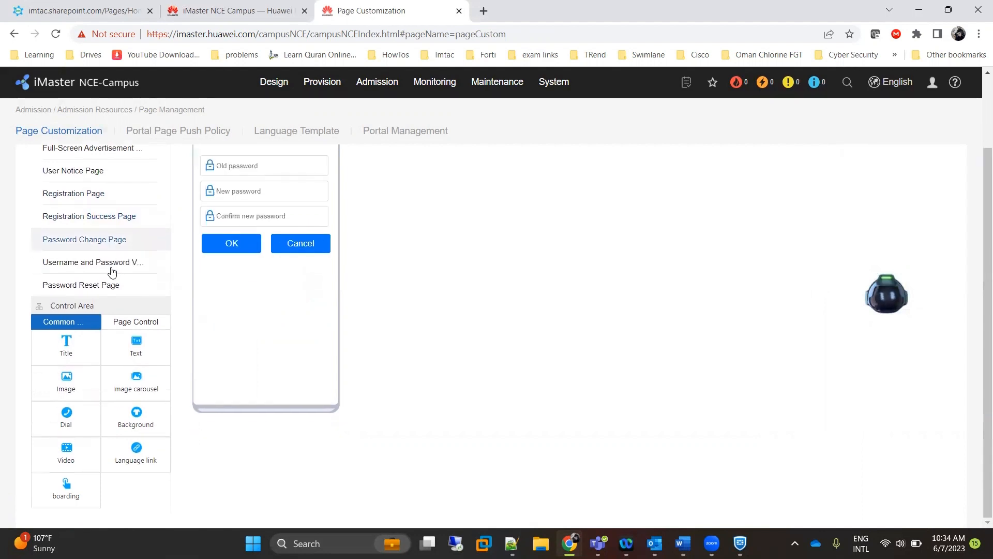
scroll(112, 271, "up", 2)
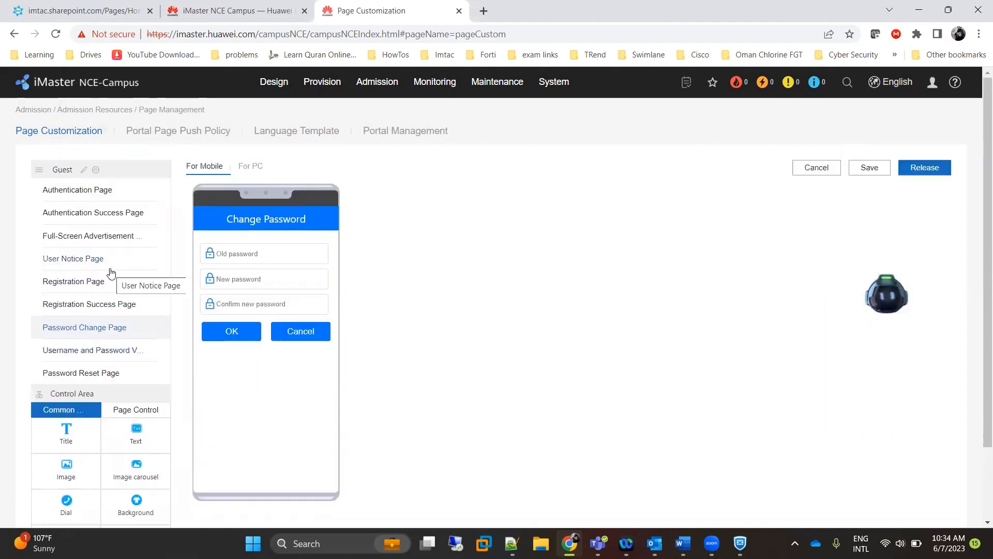
left_click(98, 245)
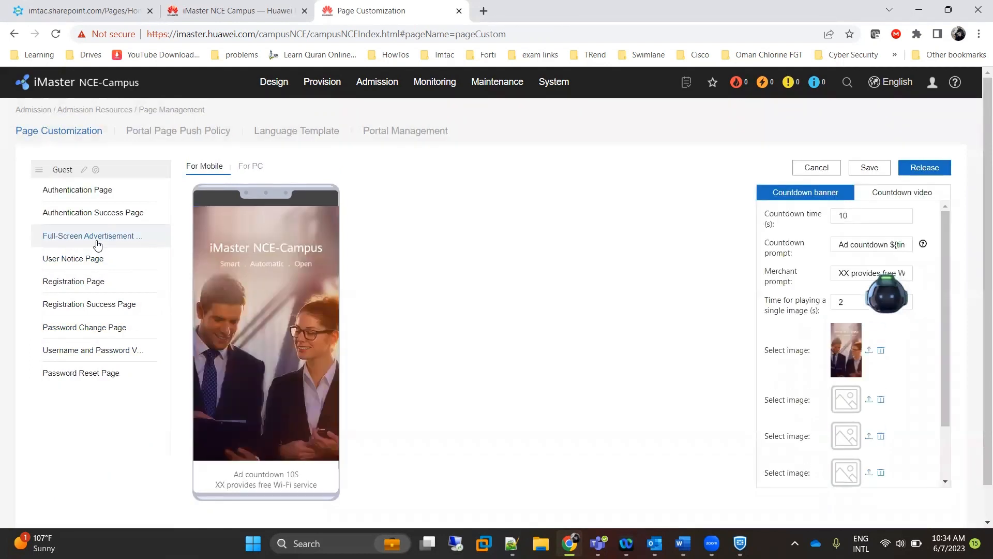
Release the Guest portal template and acknowledge the confirmation.
left_click(73, 258)
left_click(84, 238)
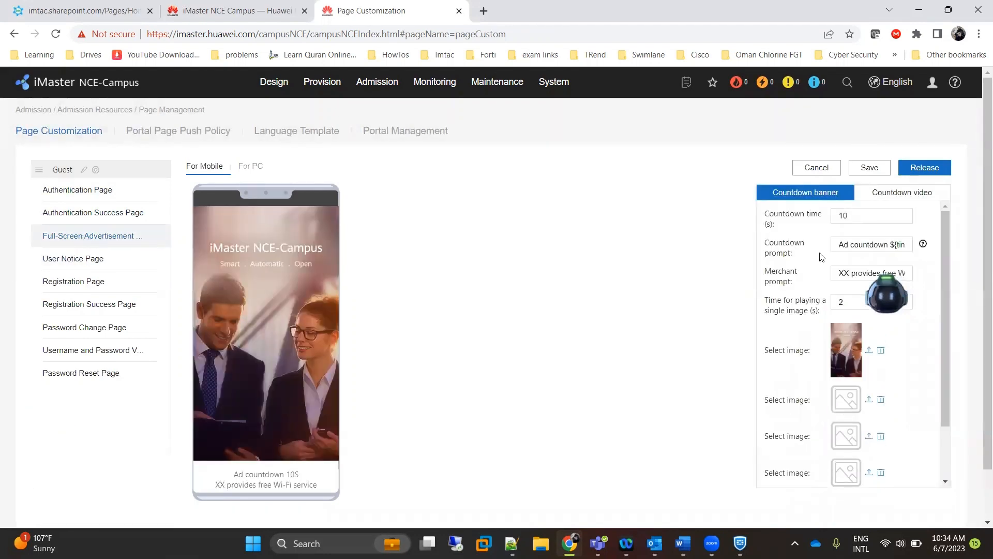
left_click(925, 168)
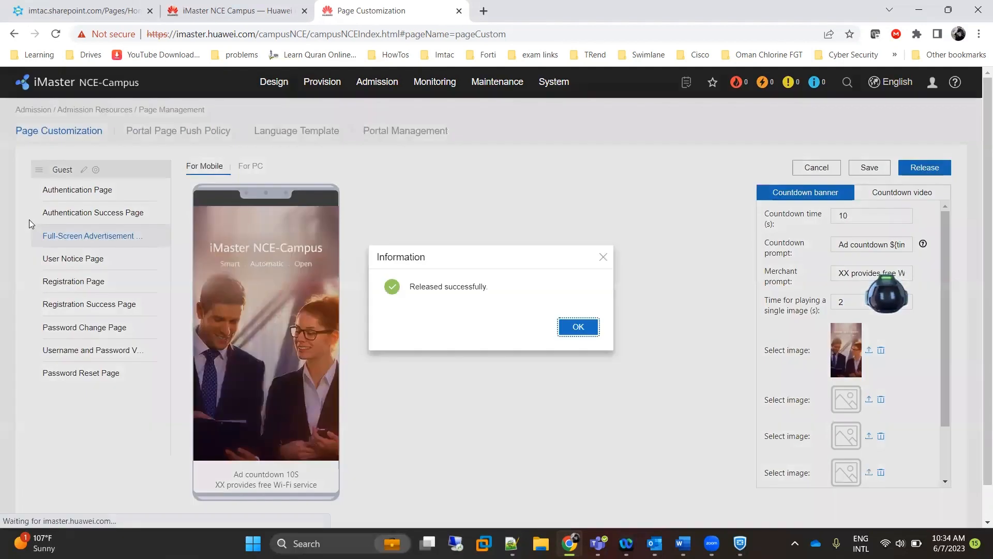
left_click(573, 331)
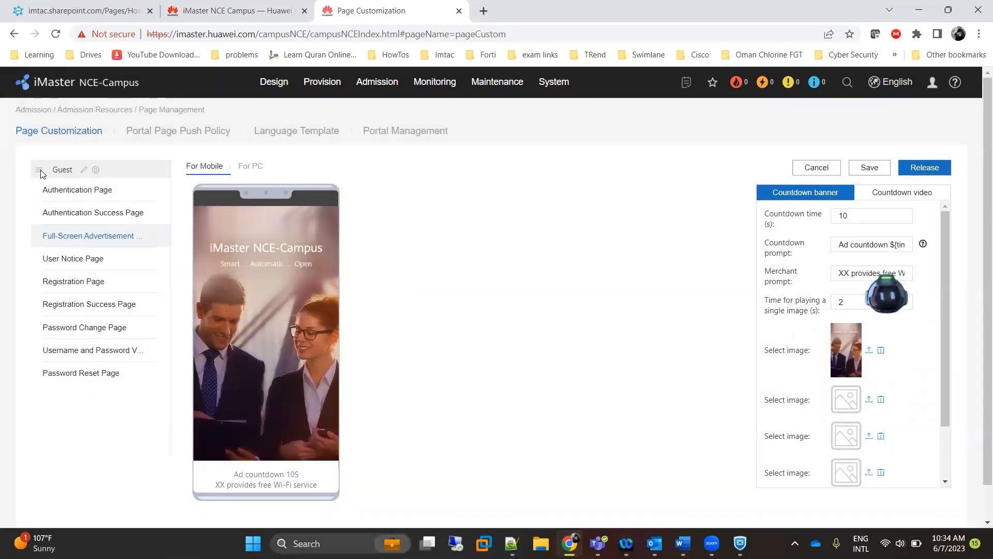
Return to the template list, reopen the Guest template, and exit the editor again.
left_click(75, 134)
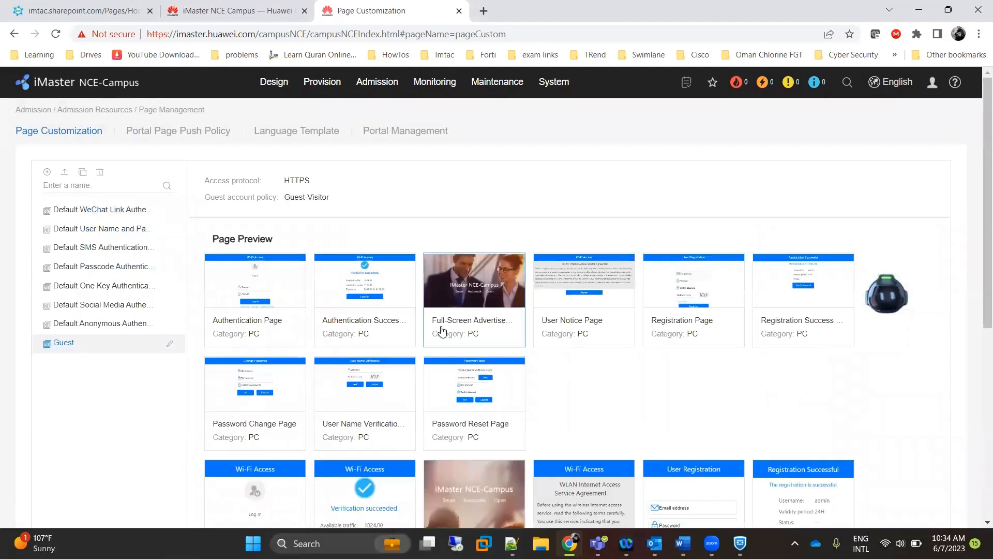
scroll(66, 231, "down", 3)
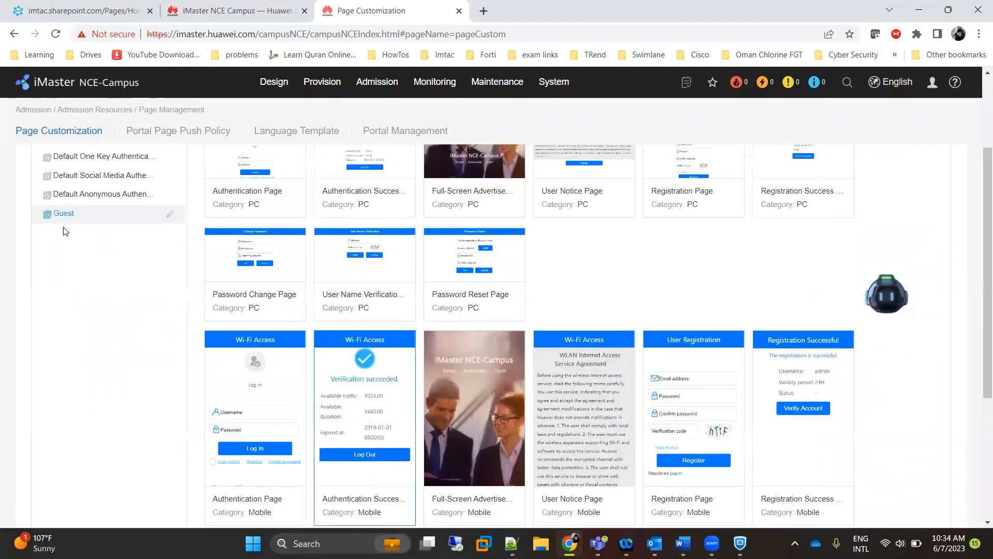
left_click(170, 216)
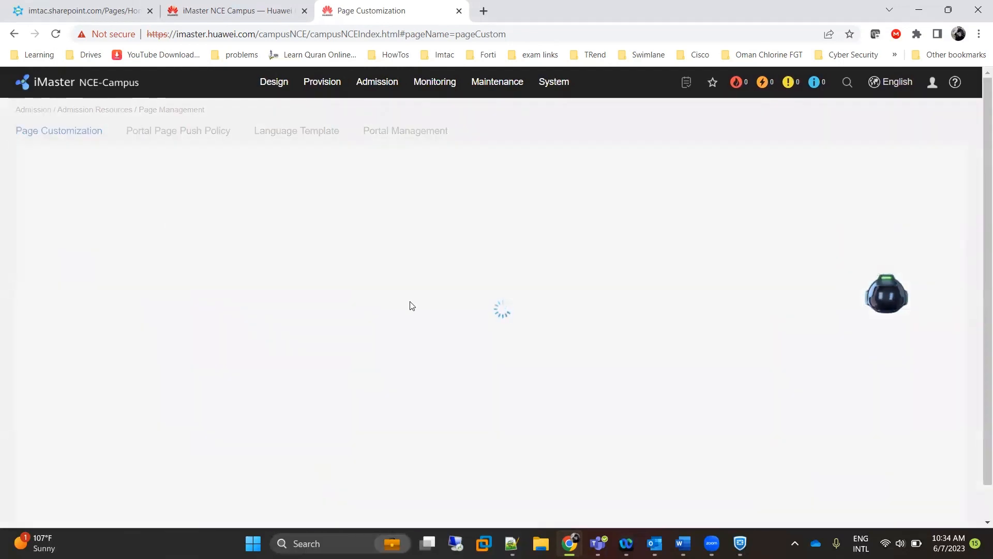
scroll(102, 231, "down", 2)
scroll(101, 231, "up", 2)
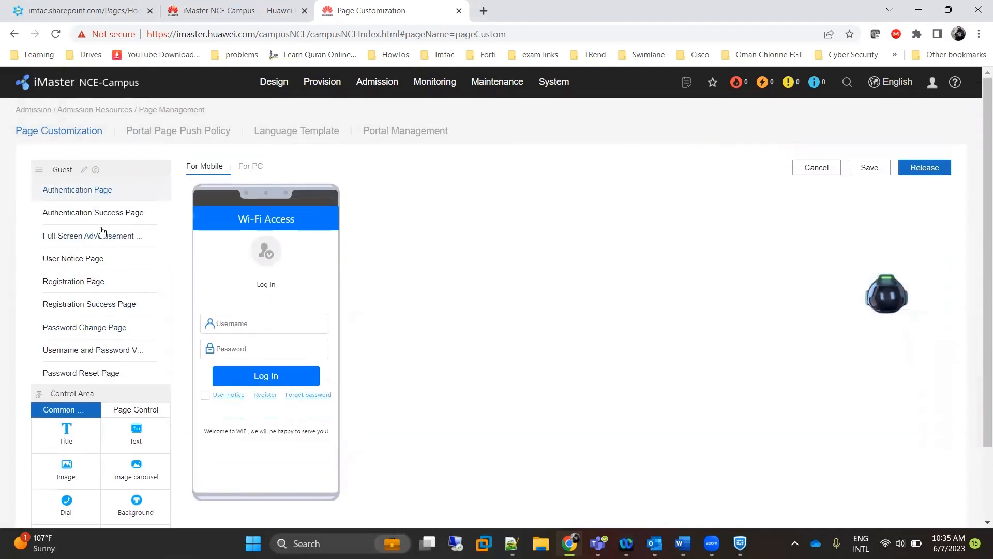
left_click(102, 234)
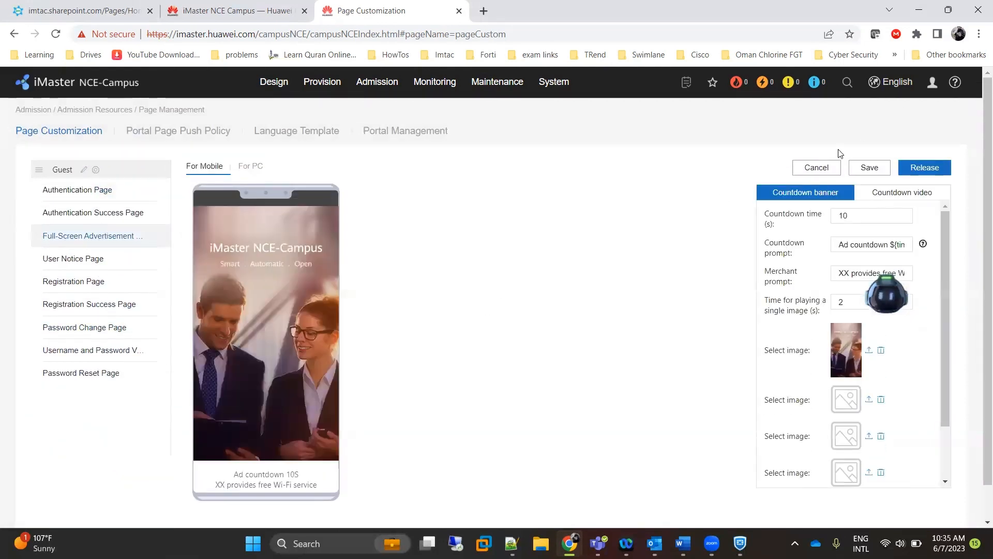
left_click(816, 167)
Preview the Guest template's full-screen advertisement, then reopen Guest for editing.
left_click(65, 342)
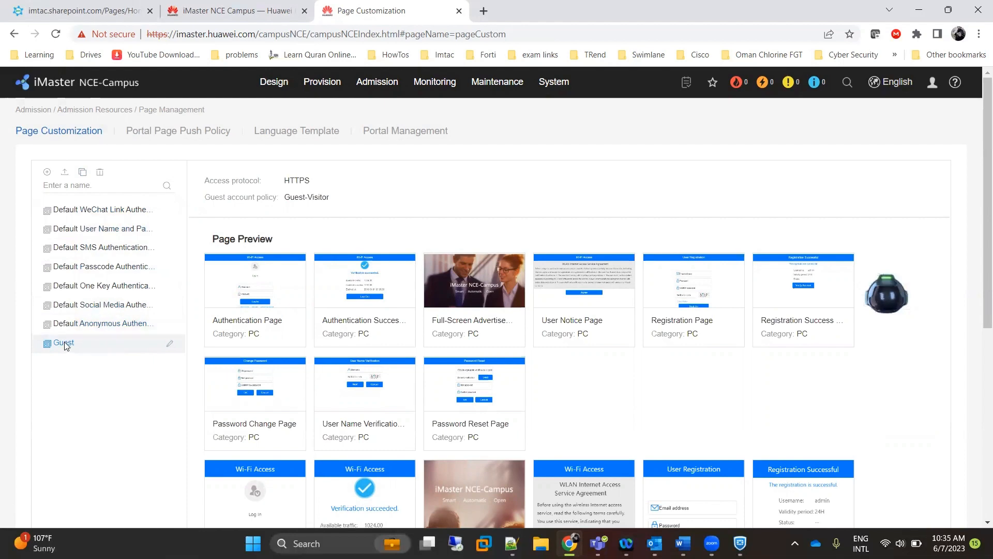
scroll(474, 295, "down", 6)
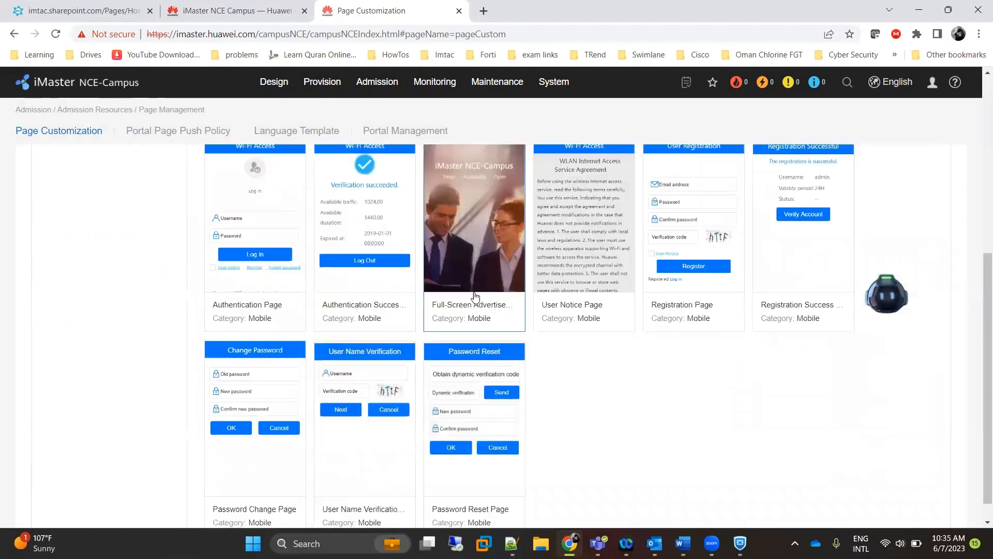
scroll(474, 296, "up", 6)
left_click(474, 296)
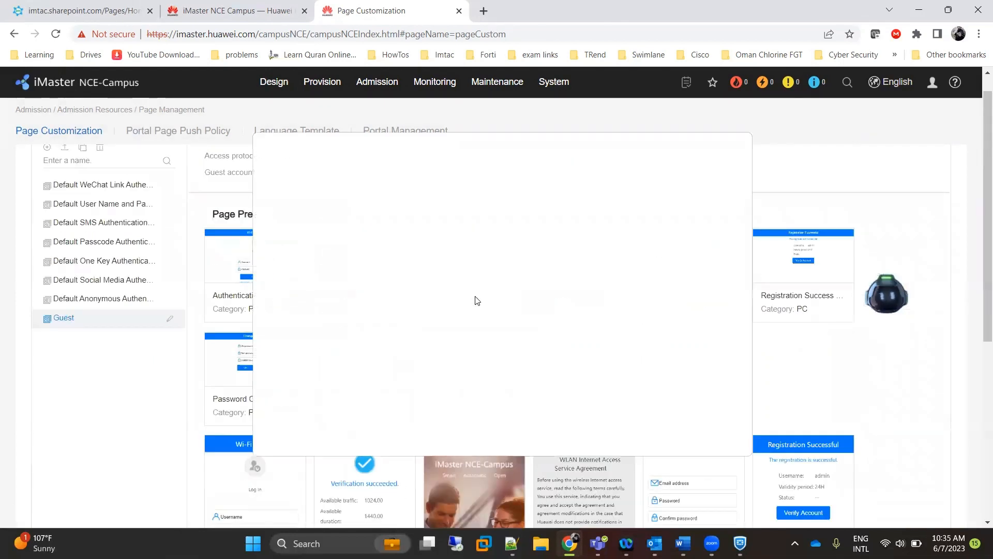
left_click(735, 142)
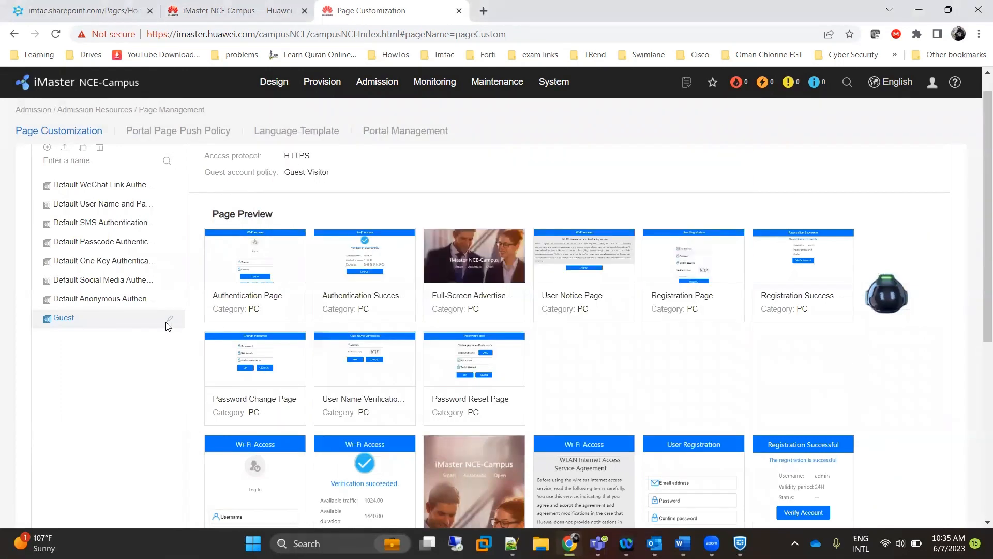
scroll(168, 322, "up", 1)
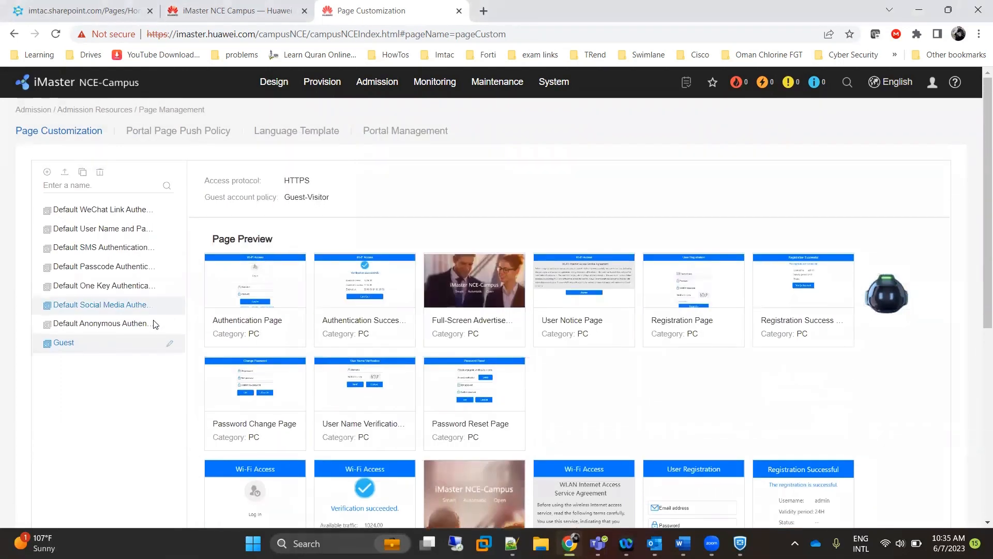
left_click(171, 346)
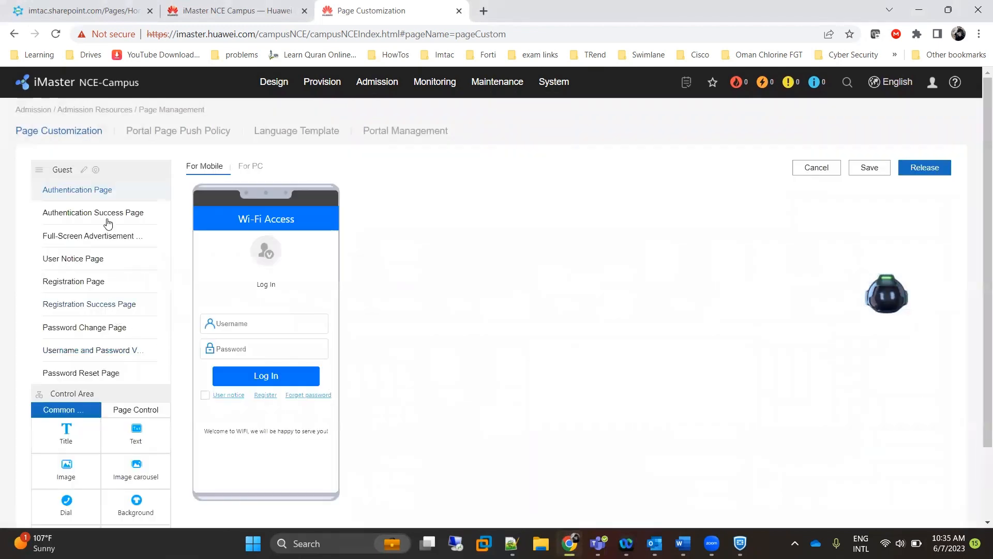
scroll(76, 209, "down", 1)
scroll(76, 209, "up", 1)
Remove the Full-screen Advertisement page from the Guest template's custom page list.
left_click(96, 171)
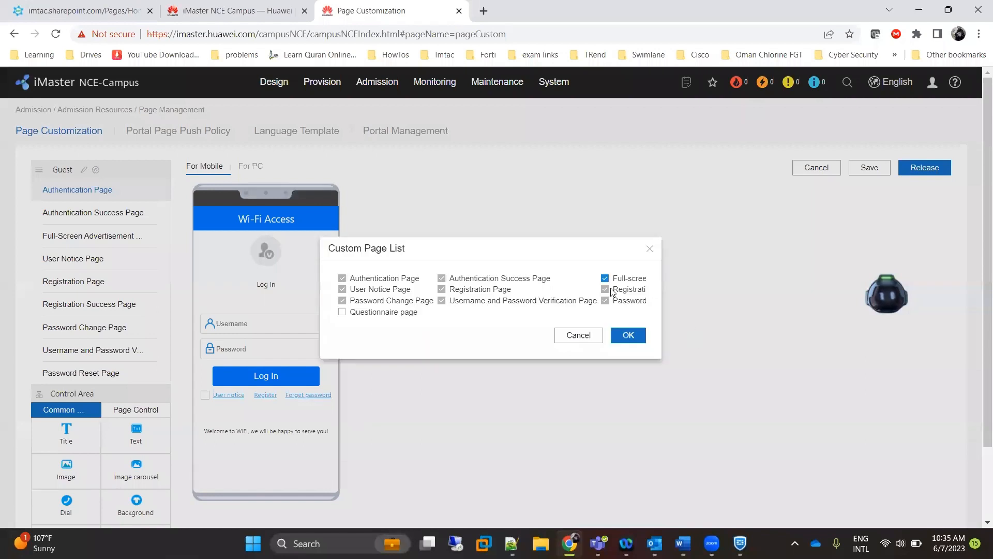
left_click(605, 278)
left_click(626, 337)
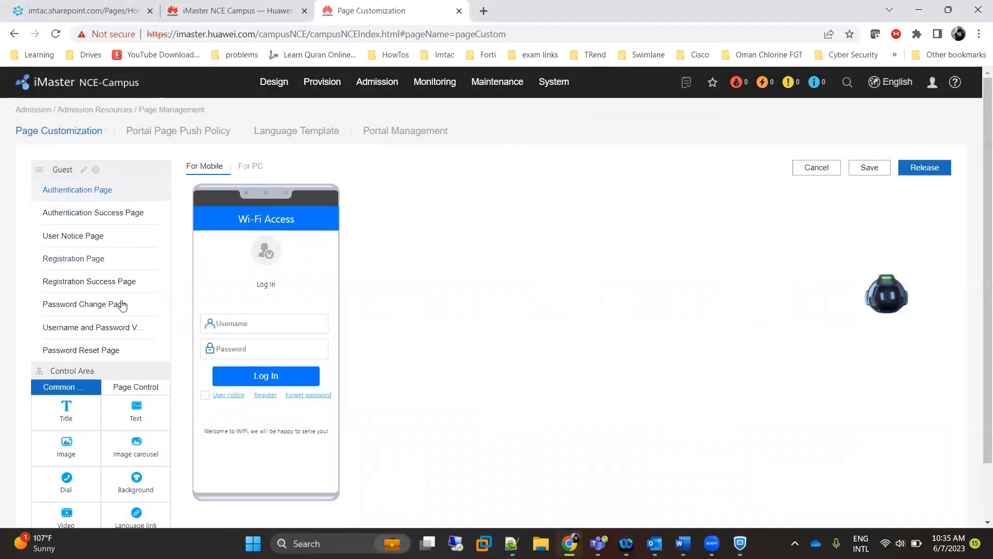
Save and release the Guest template, then return to Page Customization.
left_click(879, 177)
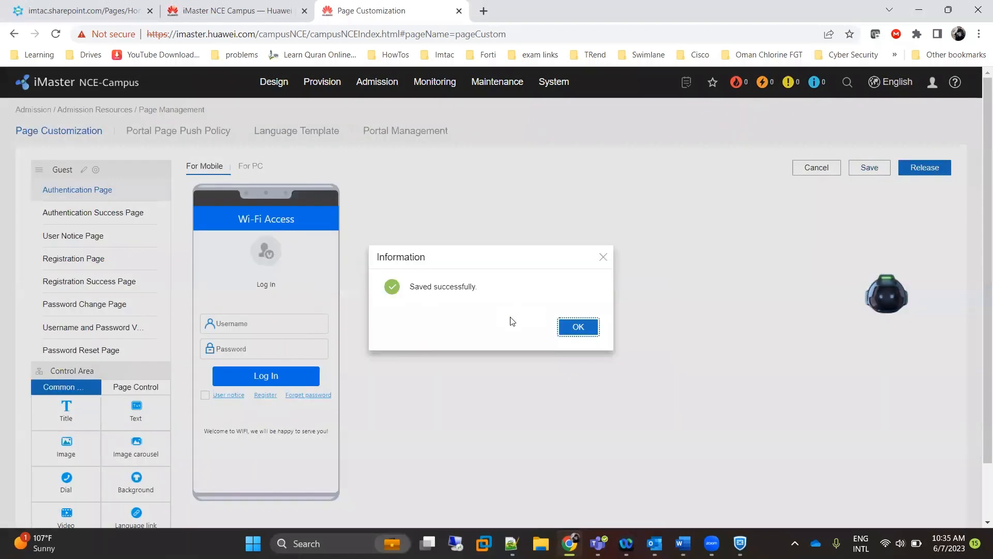
left_click(587, 327)
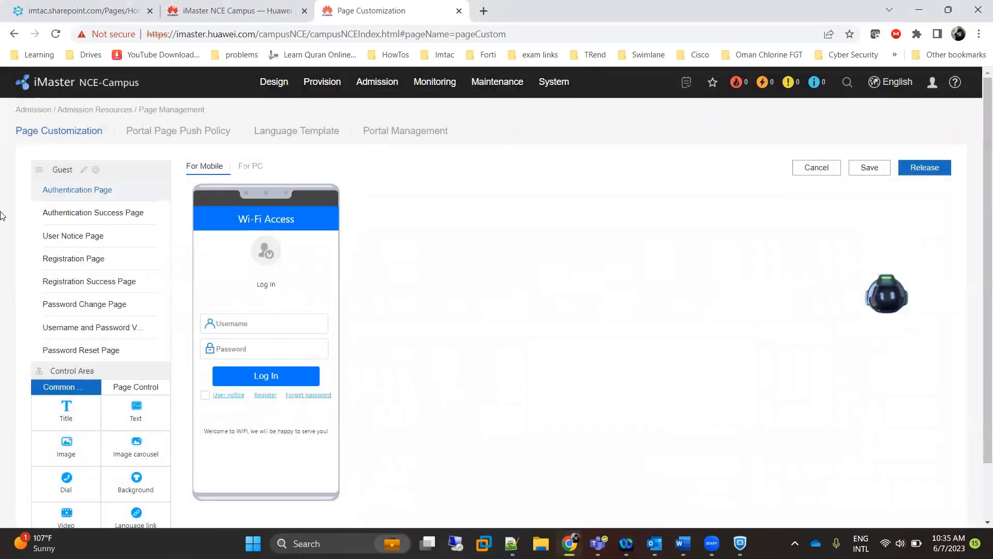
left_click(924, 167)
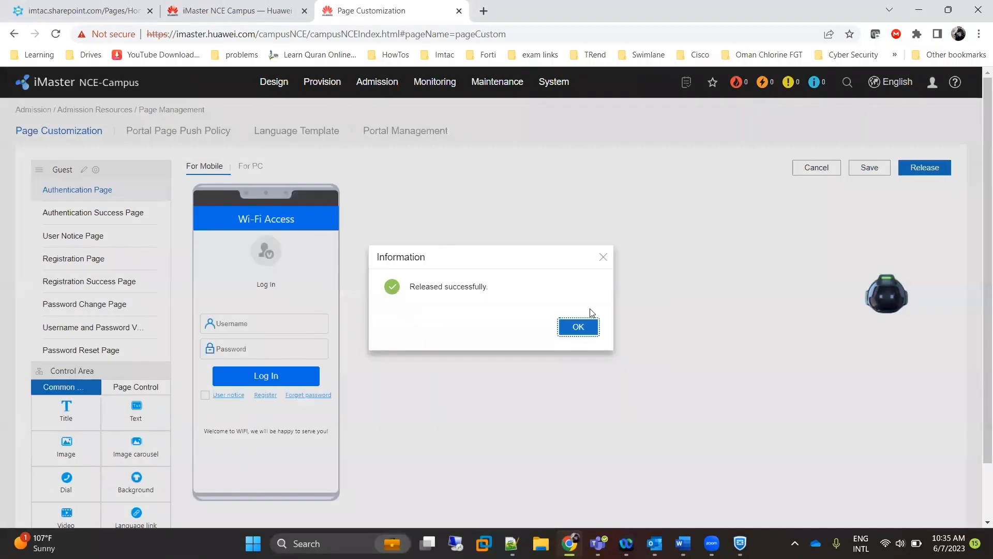
left_click(588, 327)
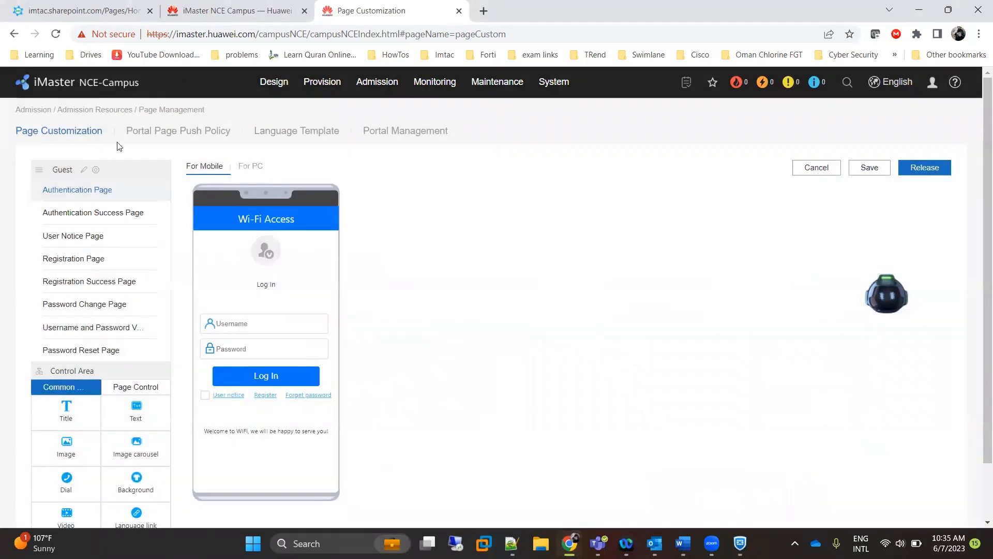
left_click(56, 126)
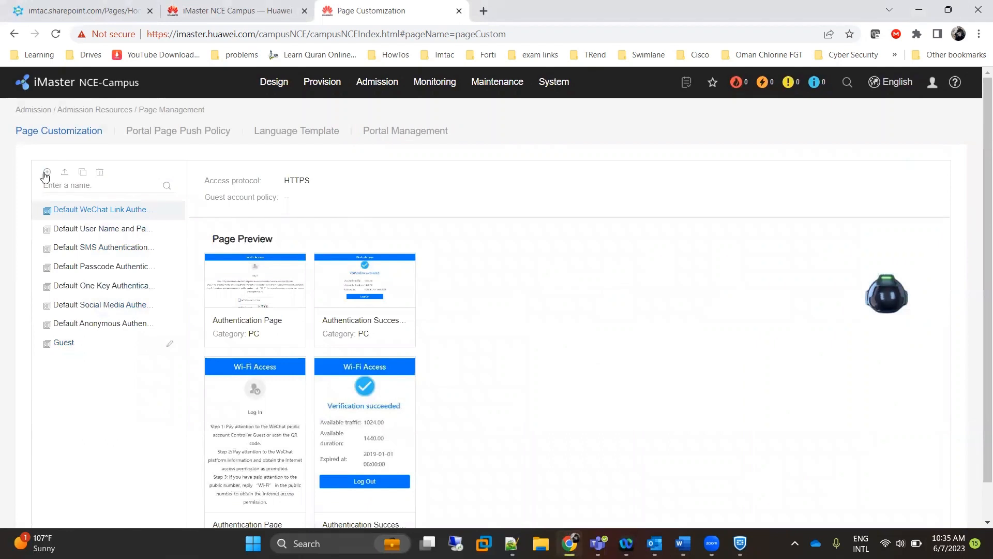
Check the Guest template's Guest-Visitor policy, then start a new template named Employes.
left_click(68, 342)
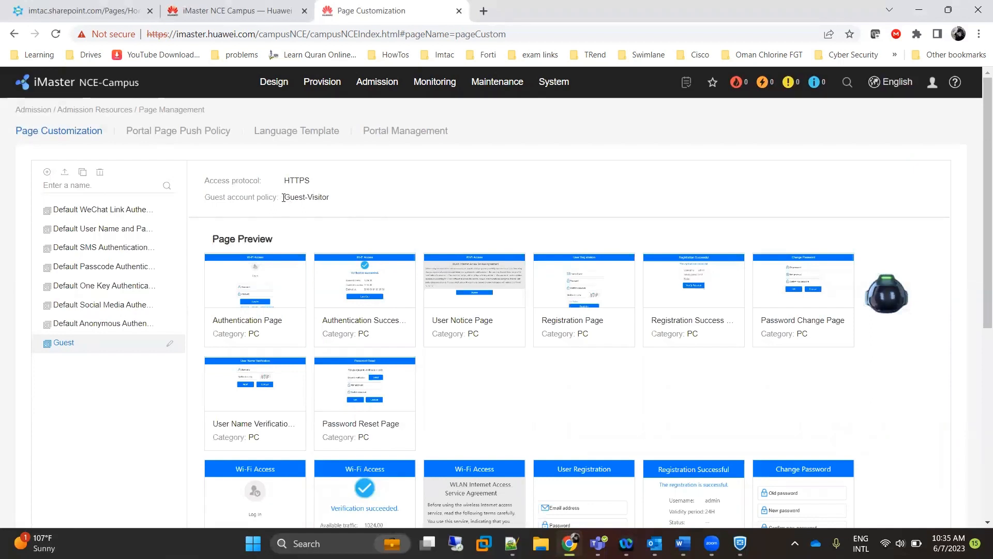
left_click_drag(290, 196, 330, 197)
left_click(47, 172)
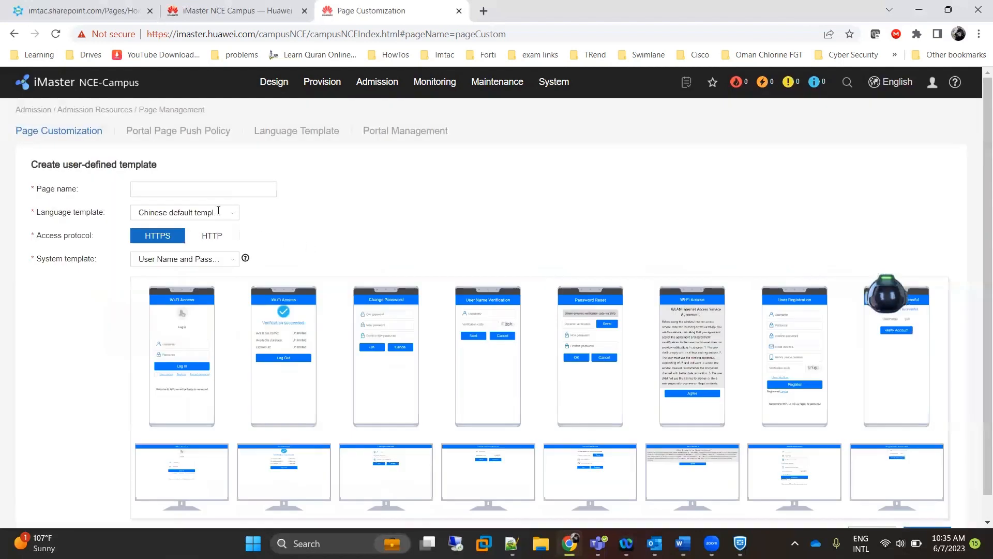
left_click(180, 188)
type("Employes")
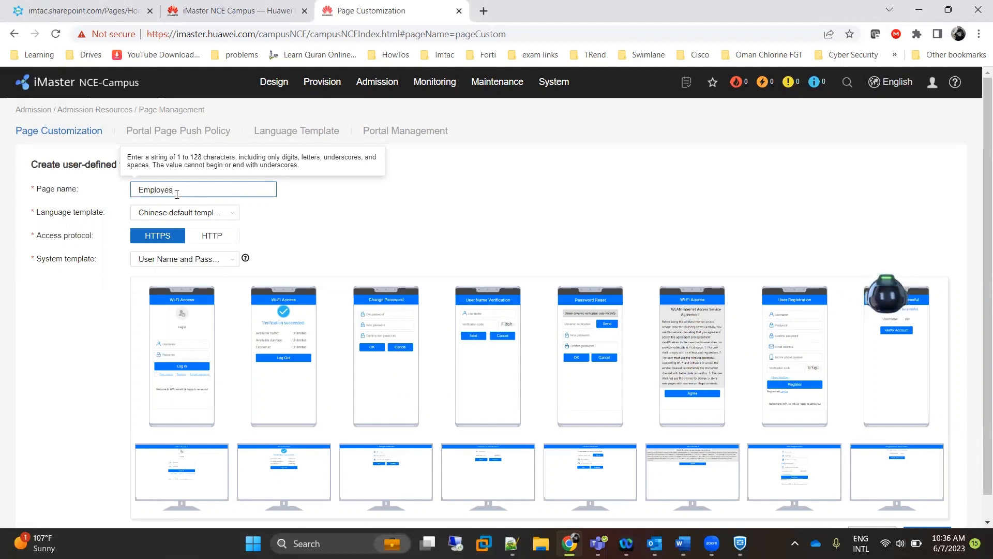
Choose English default, Generic Auth Template and the Guest-Staff policy, and create the template.
left_click(232, 213)
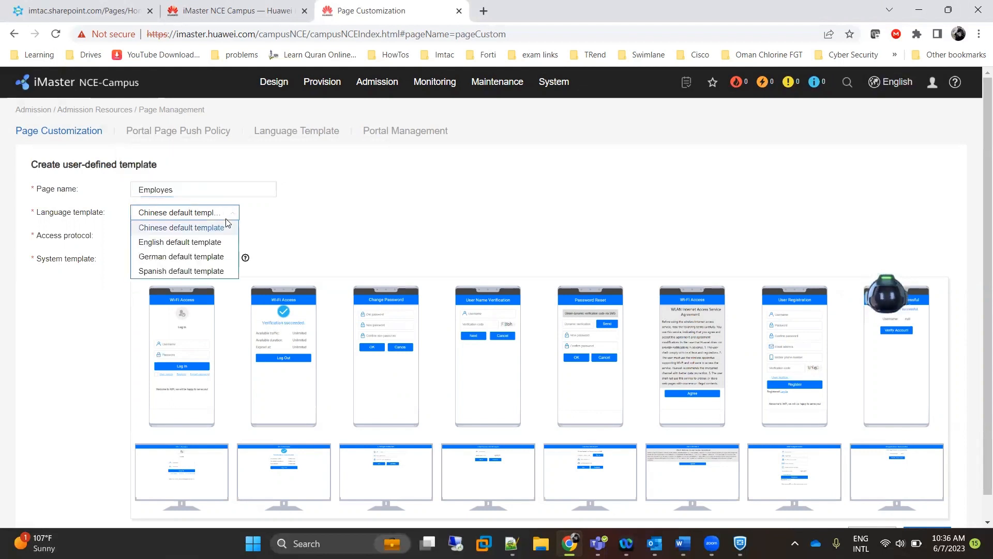
left_click(213, 243)
left_click(201, 261)
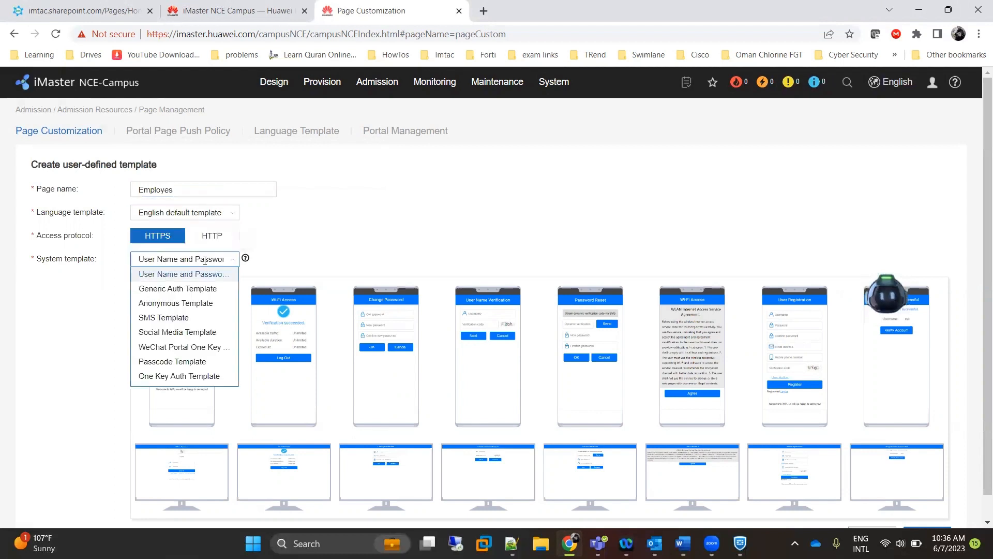
left_click(202, 288)
scroll(215, 339, "down", 1)
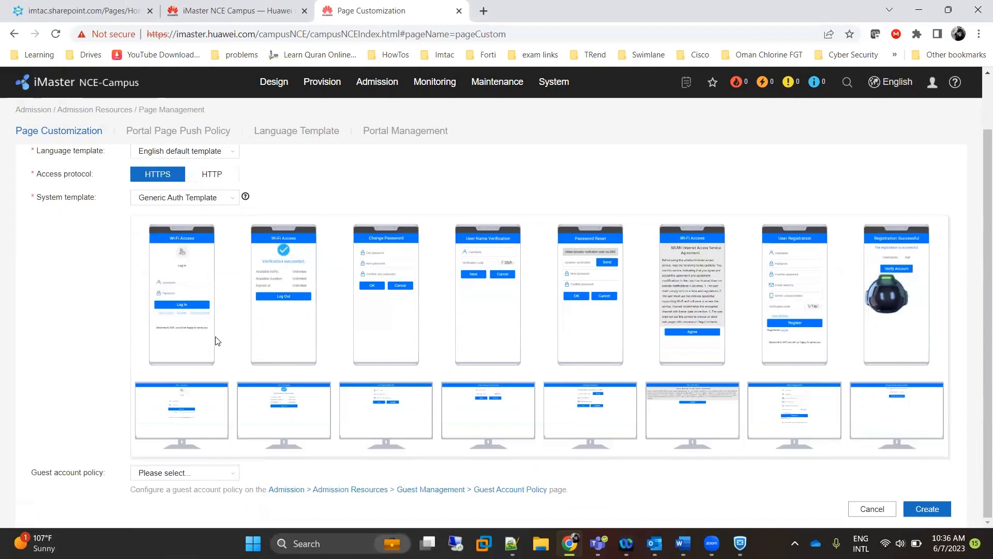
left_click(216, 473)
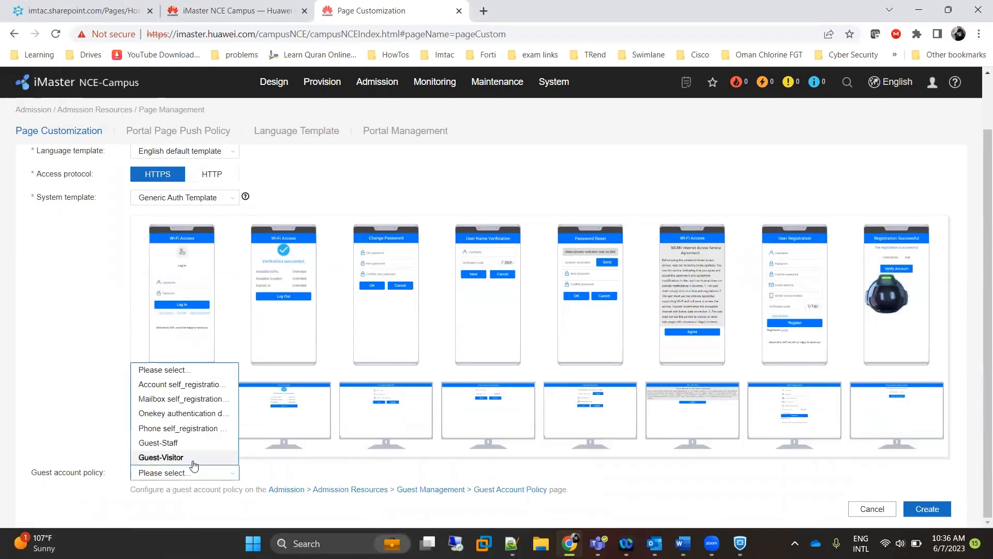
left_click(187, 443)
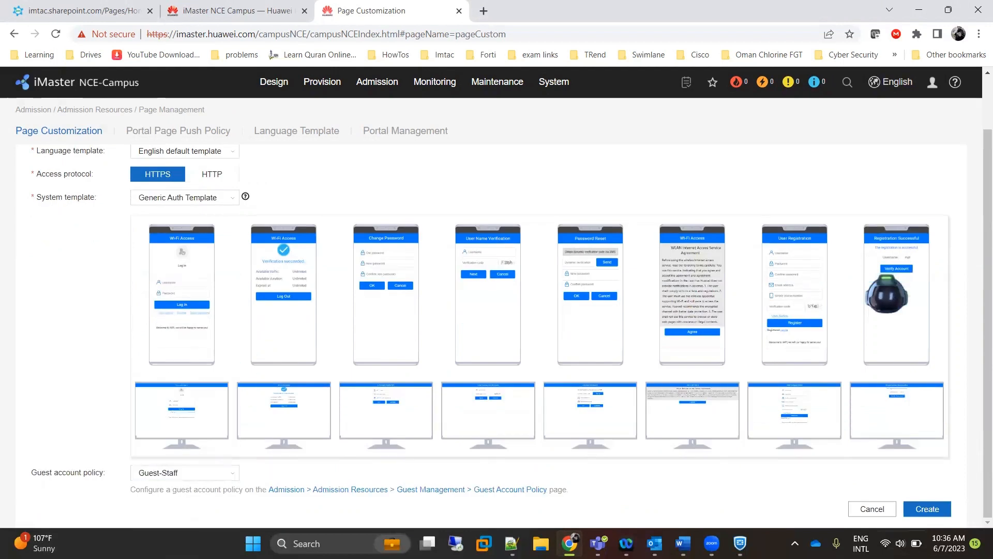
left_click(927, 509)
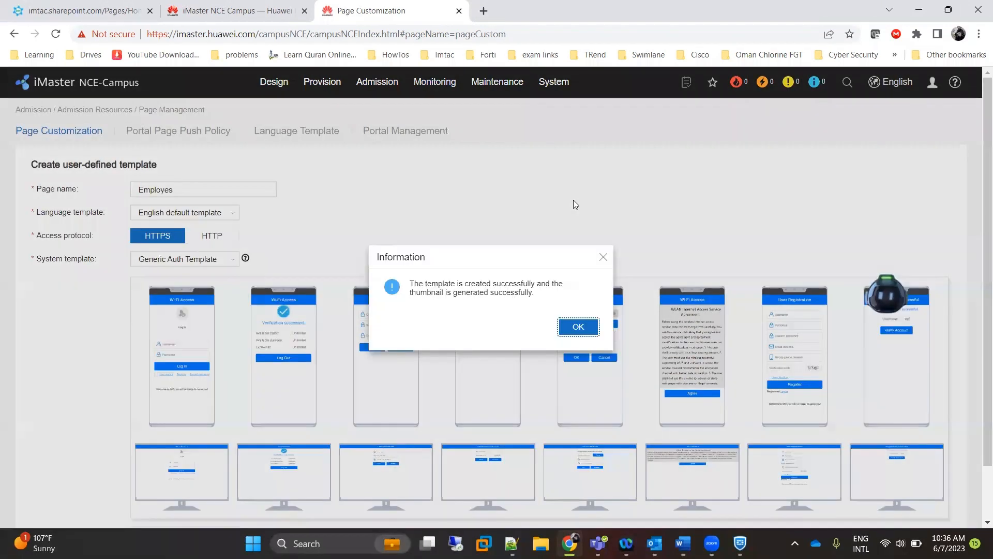
Remove the Full-screen Advertisement page from Employes and preview its remaining pages.
left_click(586, 326)
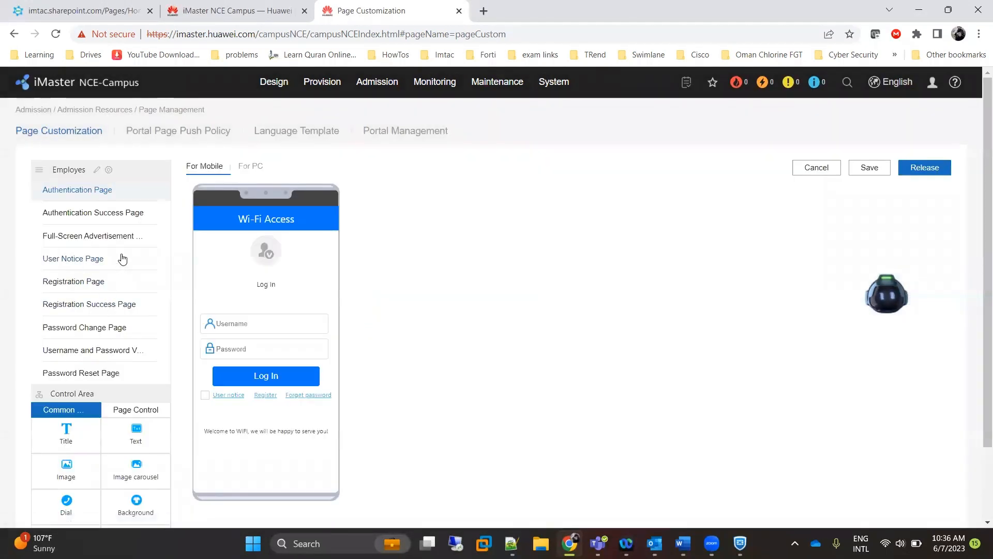
left_click(109, 170)
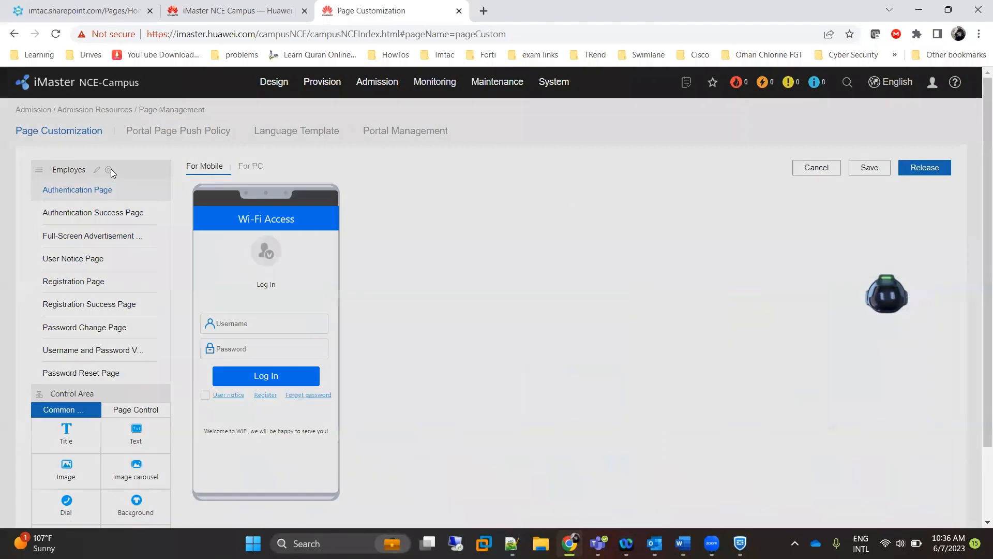
left_click(604, 279)
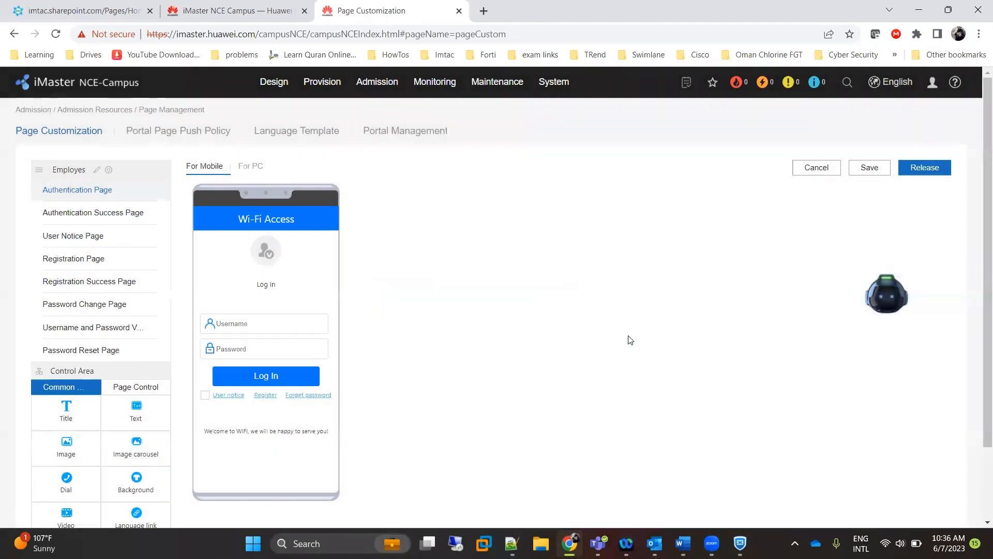
left_click(628, 335)
left_click(115, 218)
left_click(98, 239)
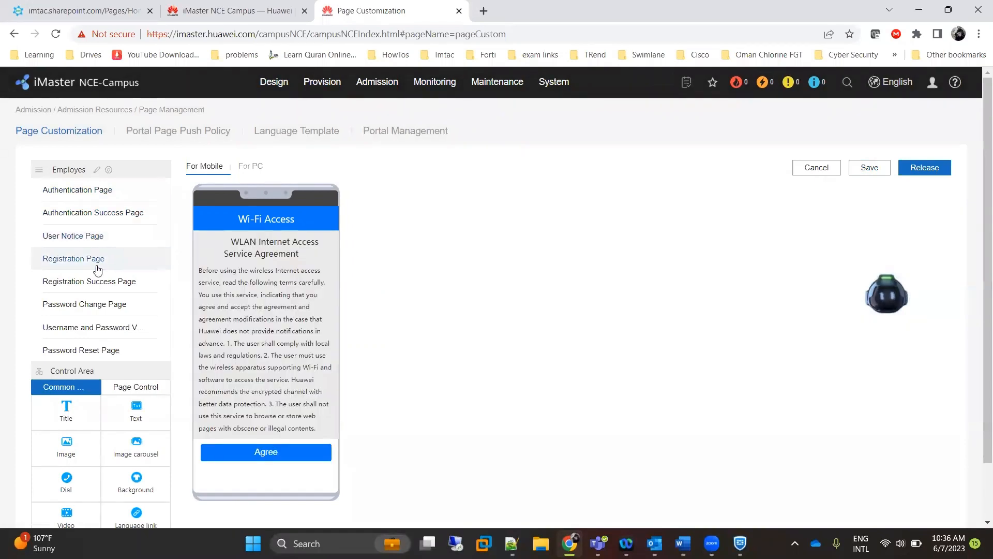
left_click(90, 259)
Save and release the Employes template, then return to the template list.
left_click(862, 171)
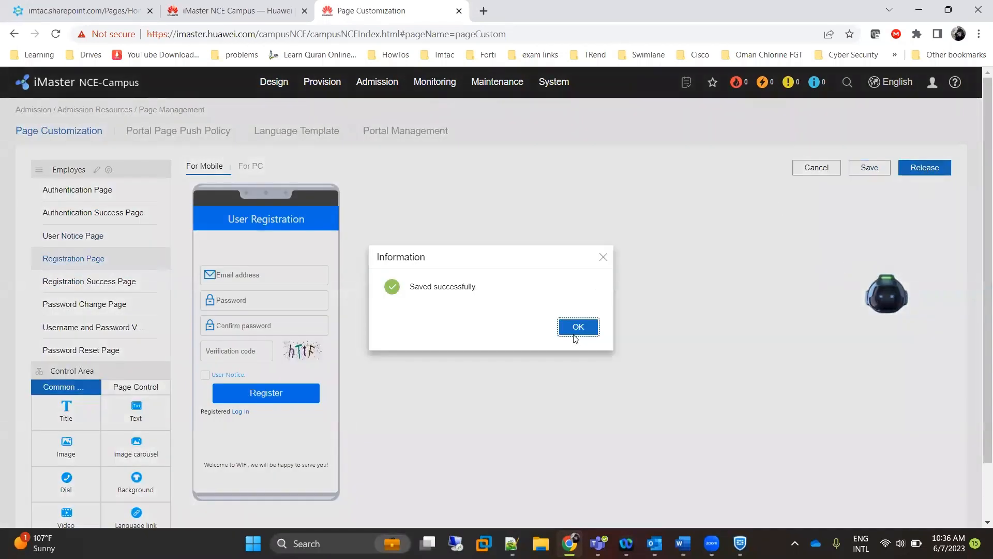
left_click(574, 331)
left_click(903, 167)
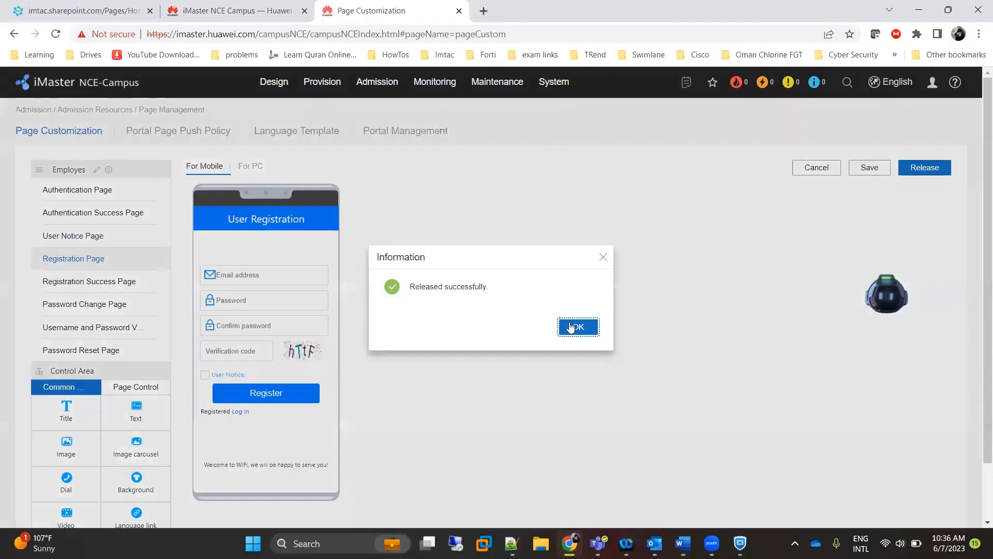
left_click(571, 328)
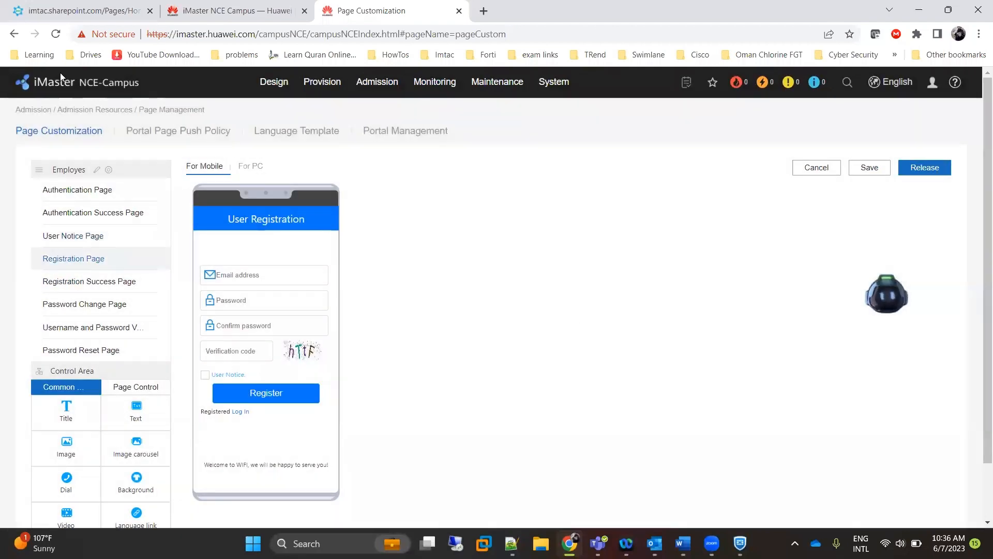
left_click(64, 136)
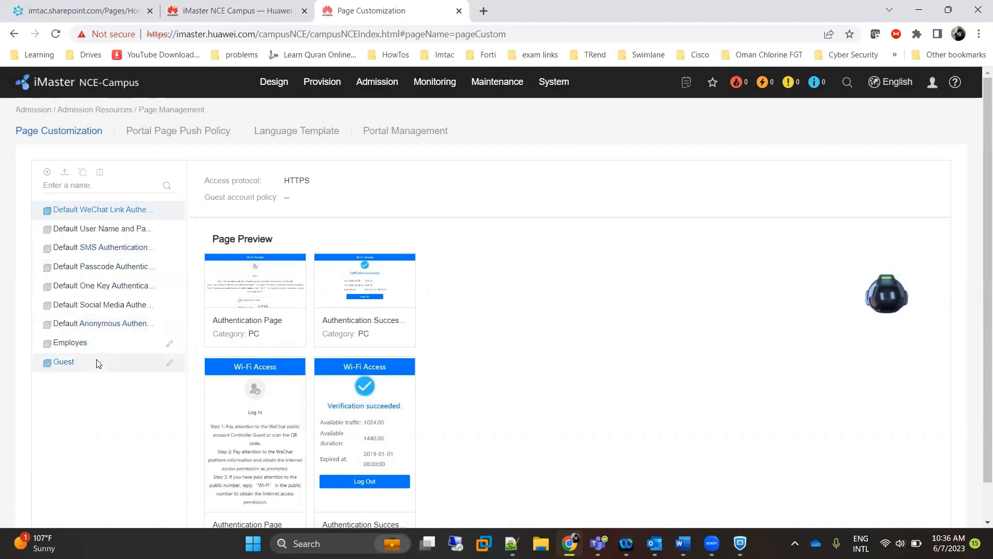
Compare the Employes and Guest template details, and check the SSID step in the Word notes.
left_click(102, 344)
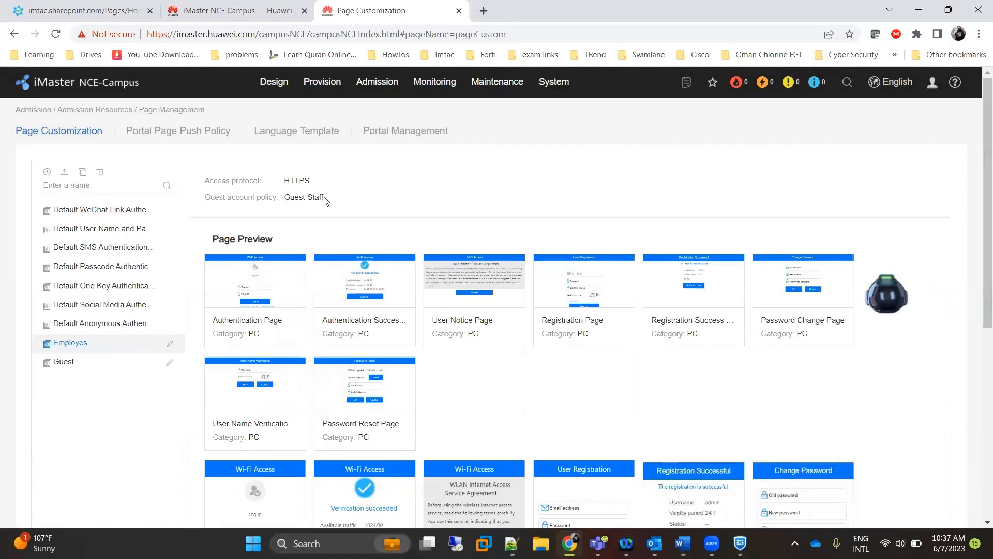
left_click_drag(324, 198, 292, 197)
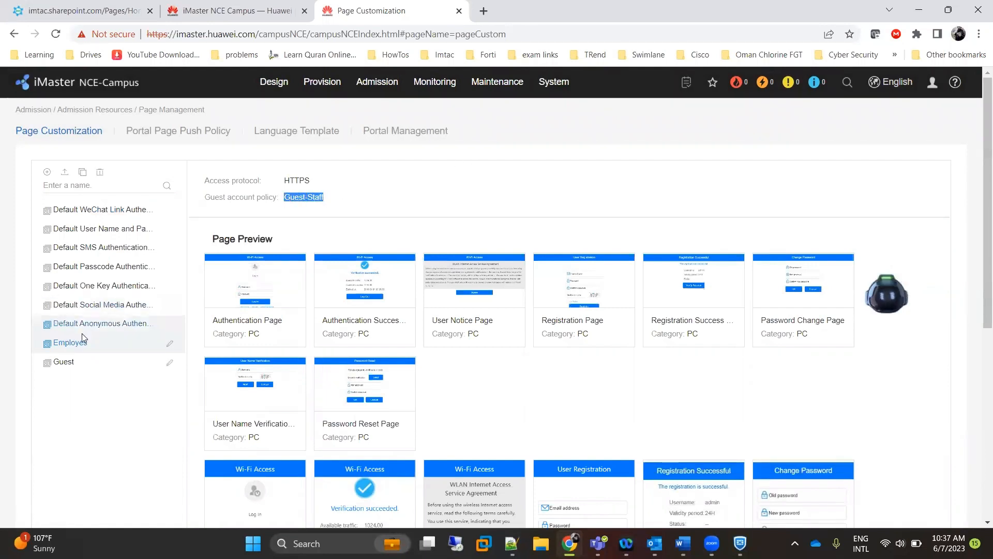
left_click(78, 362)
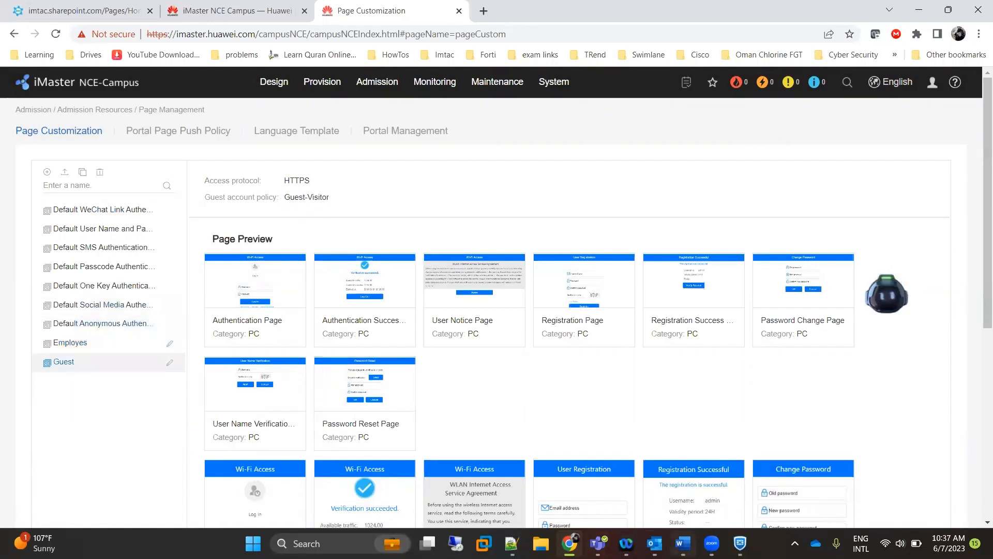
left_click(682, 543)
scroll(333, 327, "down", 3)
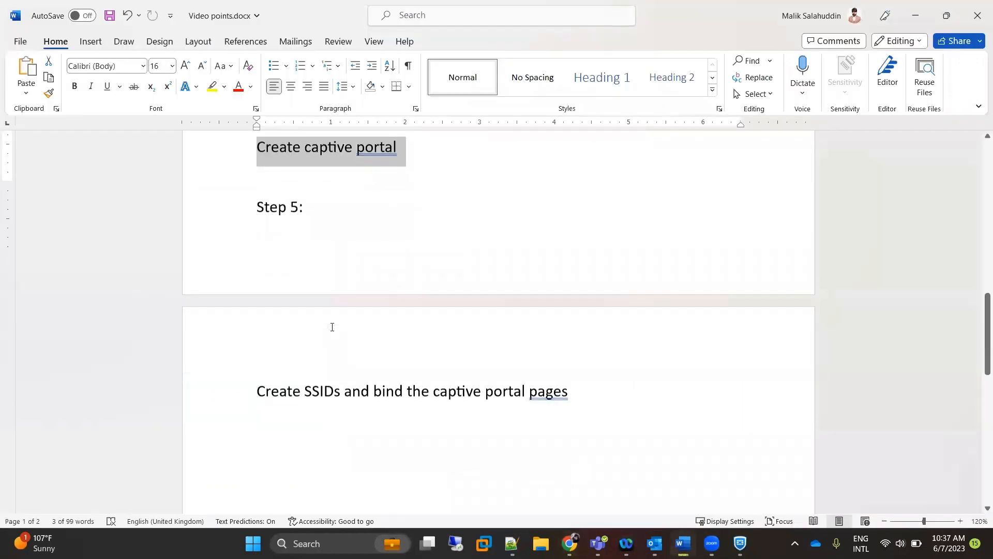
left_click_drag(253, 350, 622, 360)
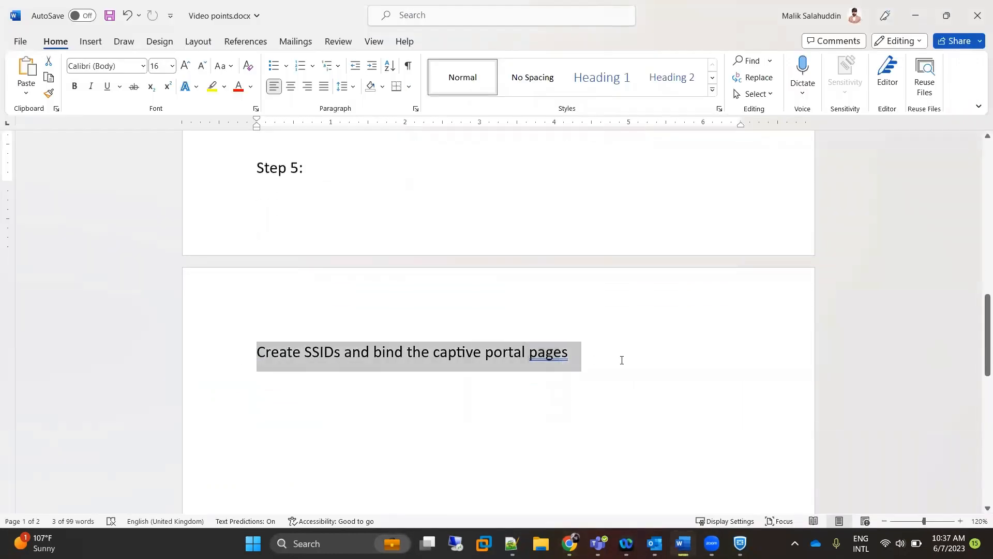
left_click(915, 16)
Open the Wi-Fi SSID list under the site's AP configuration.
mouse_move(320, 86)
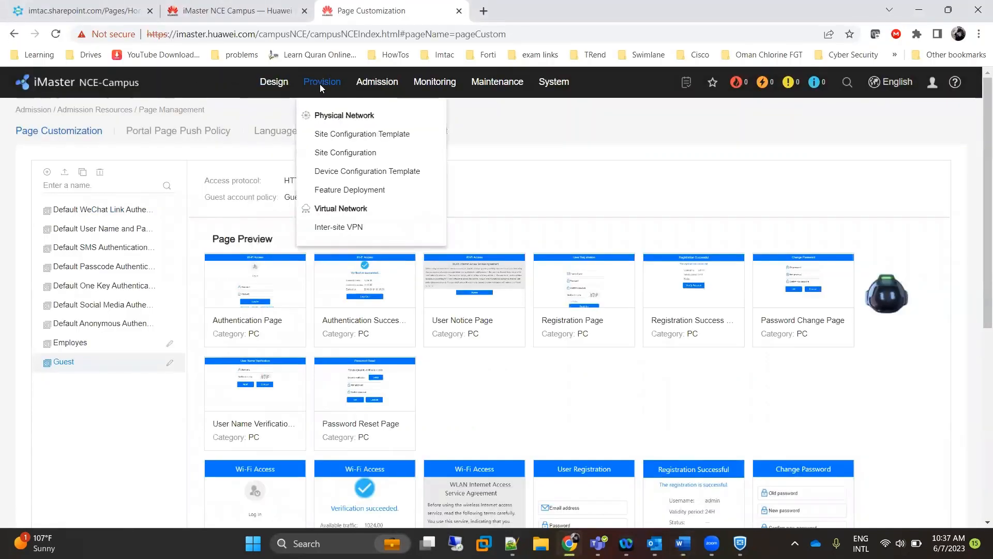
left_click(335, 153)
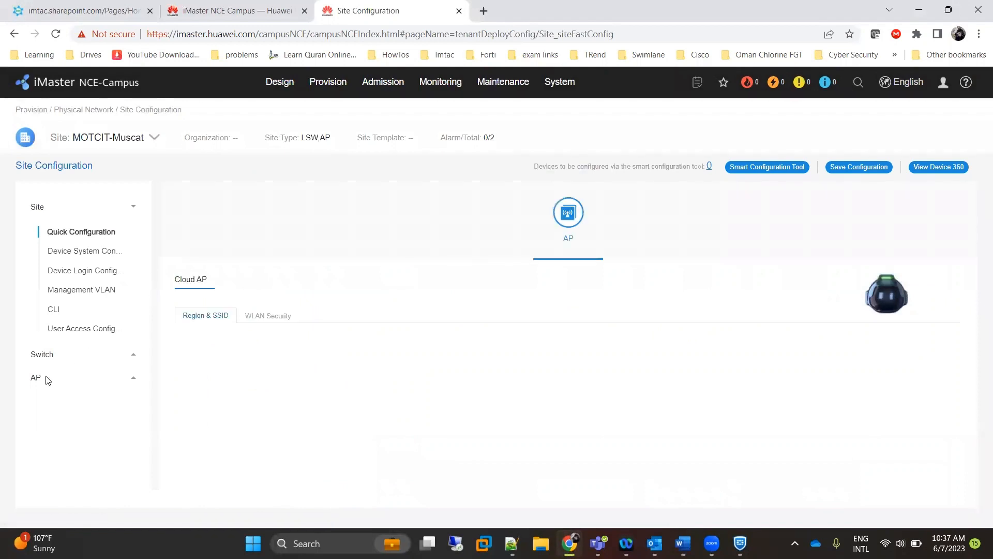
left_click(48, 380)
left_click(72, 276)
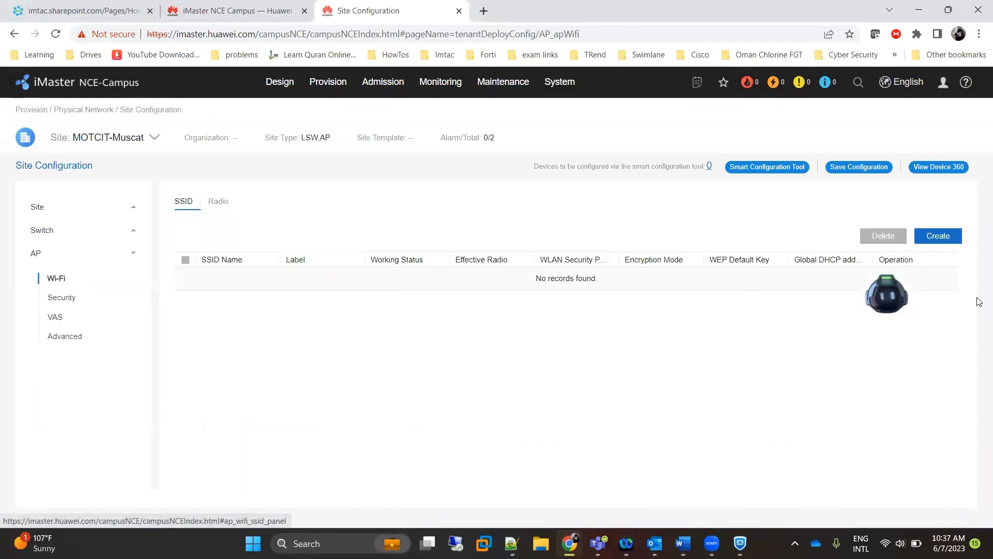
Create a new SSID named Guest.
left_click(938, 237)
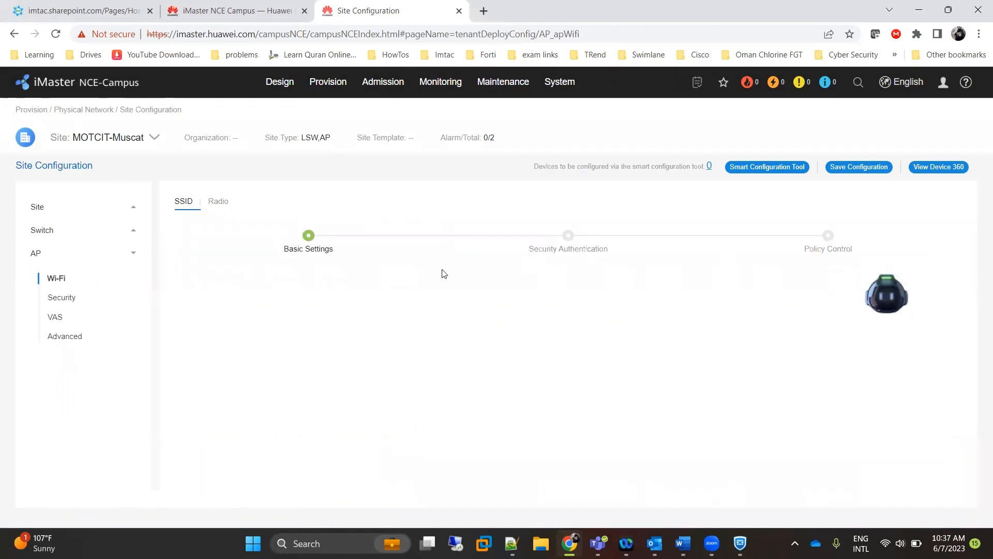
left_click(330, 286)
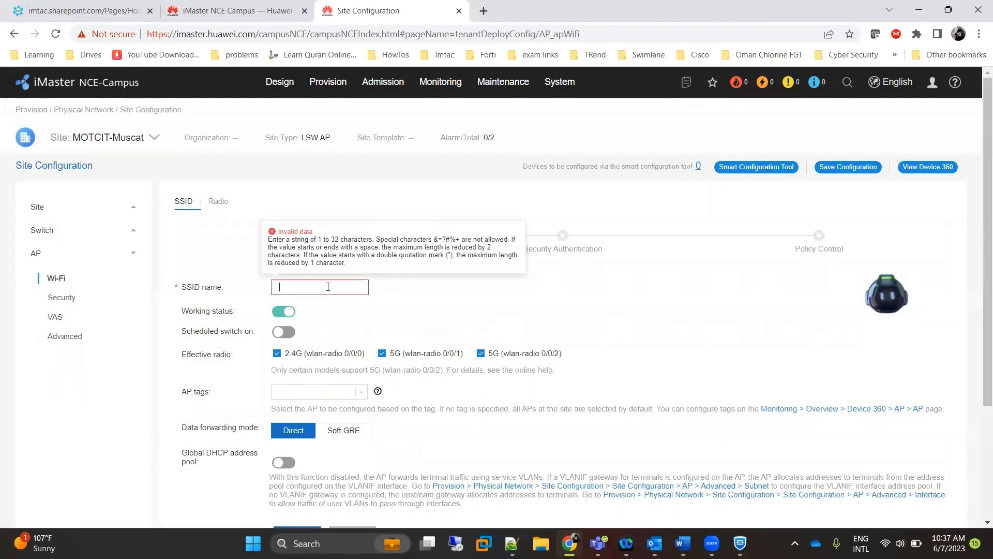
type("Guest")
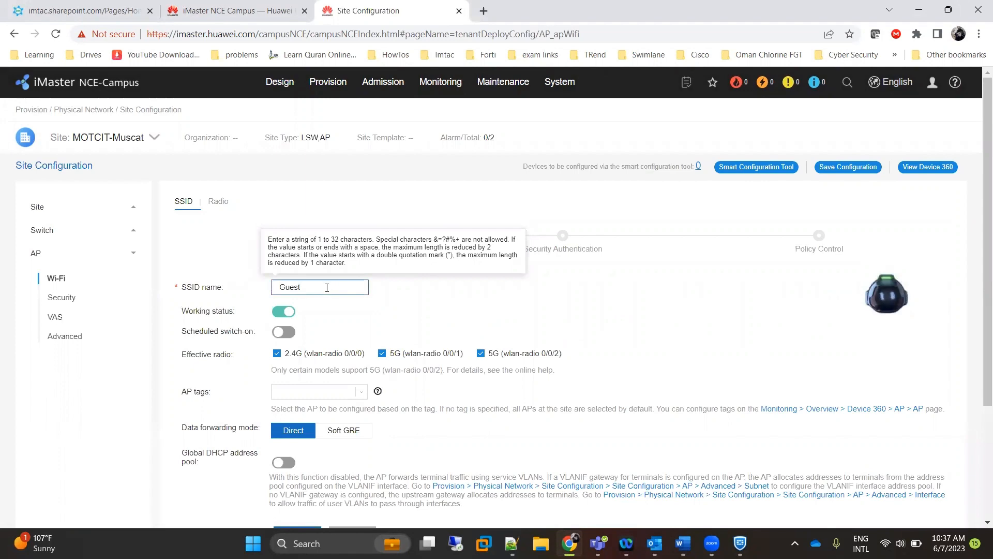
left_click(340, 327)
Set the SSID's VLAN ID to 22 and continue to security authentication.
scroll(340, 327, "down", 1)
scroll(340, 327, "down", 2)
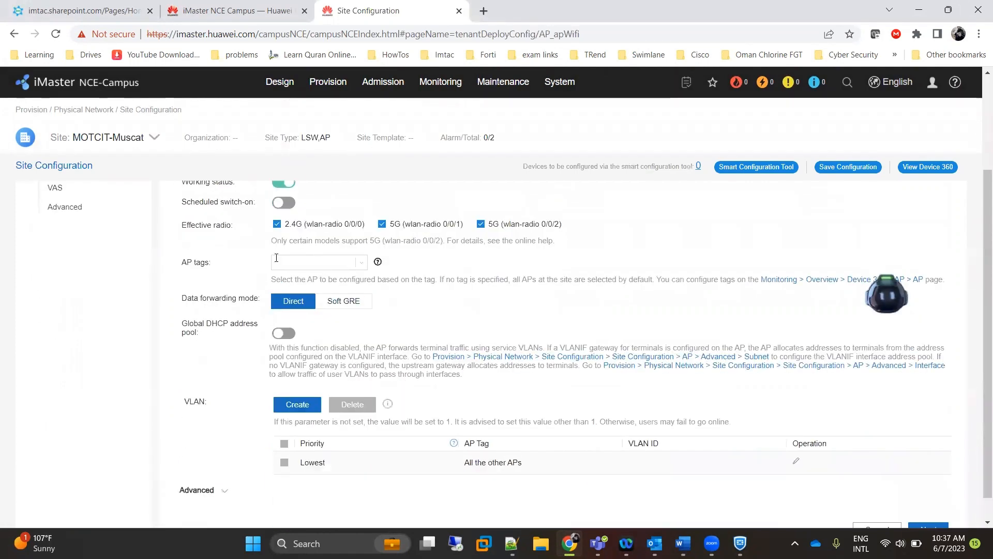
scroll(391, 297, "down", 1)
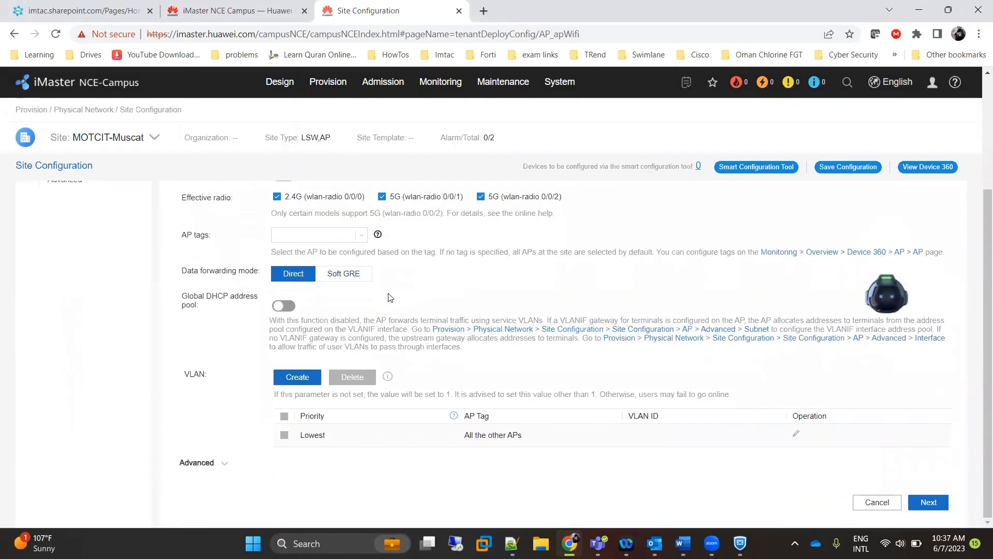
left_click(798, 436)
left_click(677, 434)
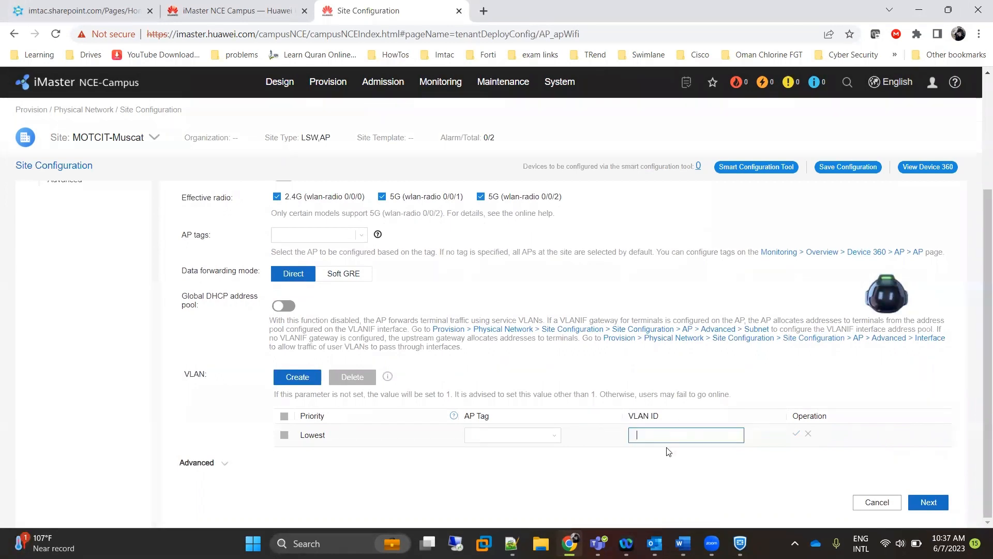
key("BackSpace")
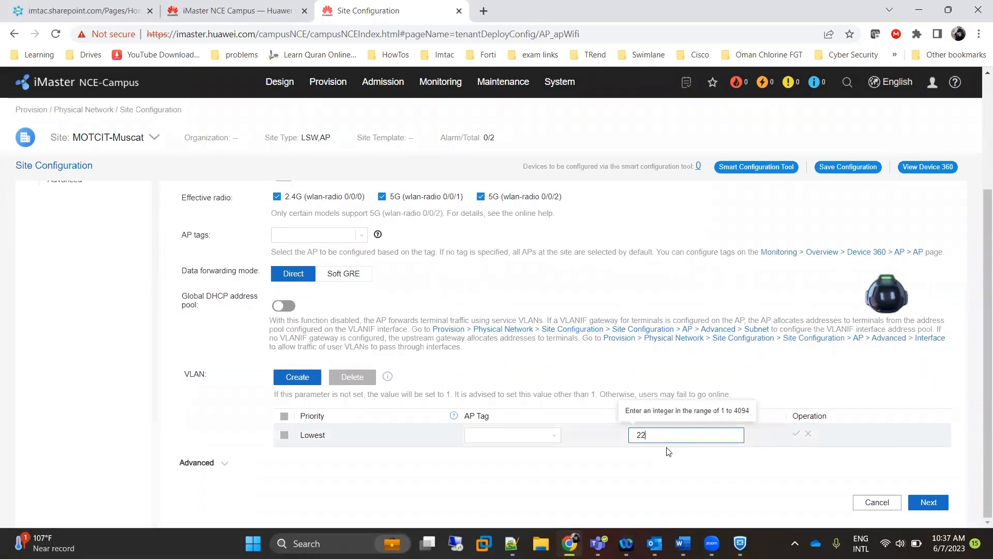
left_click(796, 434)
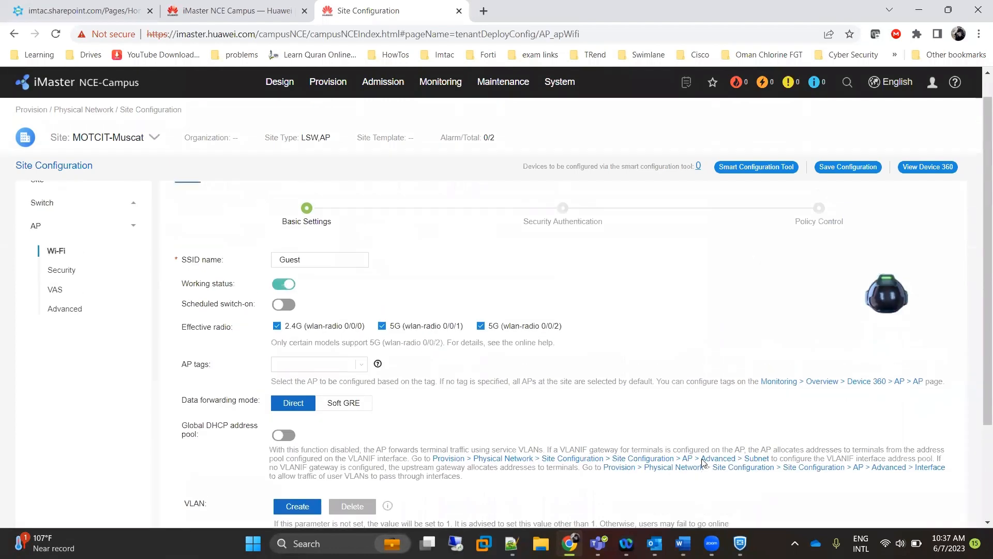
left_click(928, 504)
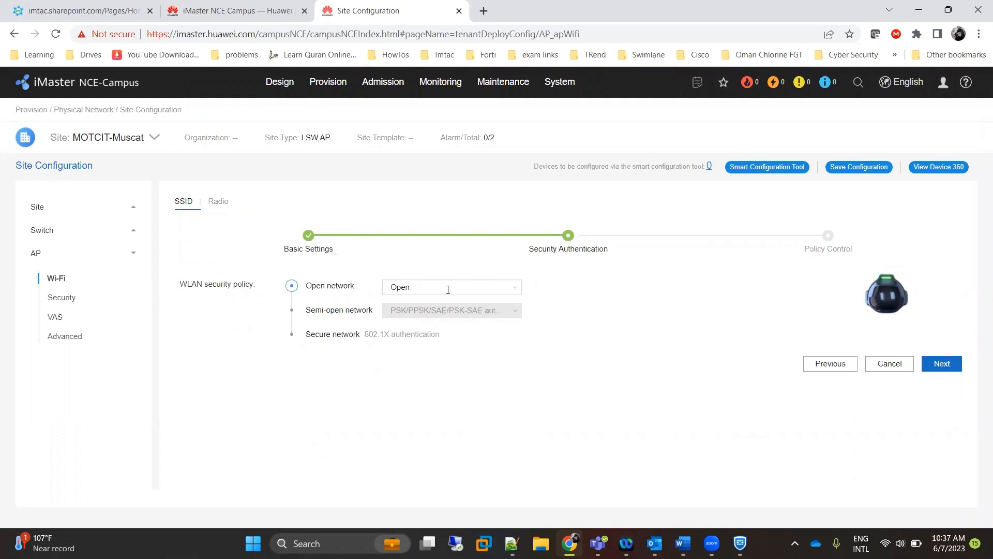
key("alt+Tab")
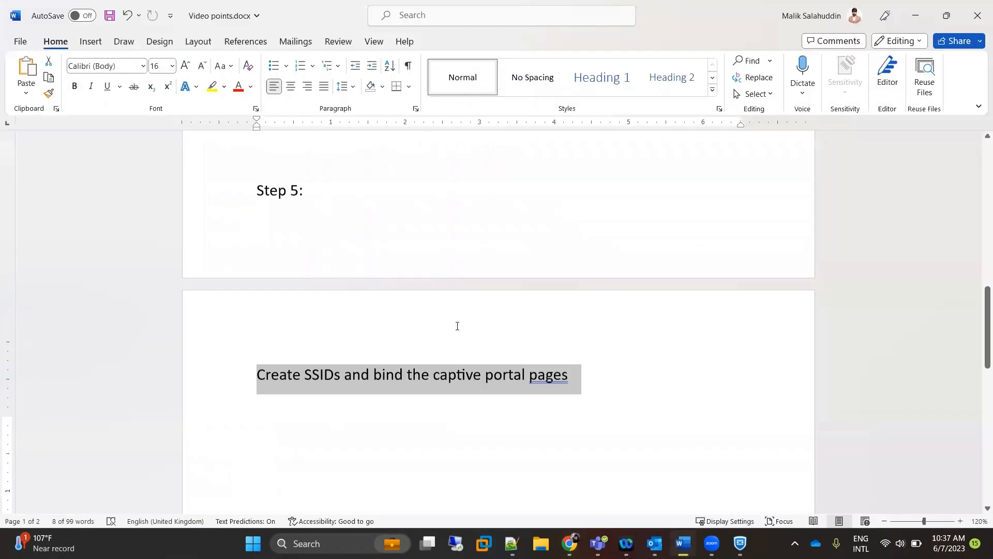
Highlight the guest captive portal requirement in Video points.docx, then minimize Word.
scroll(457, 324, "up", 8)
scroll(458, 324, "up", 5)
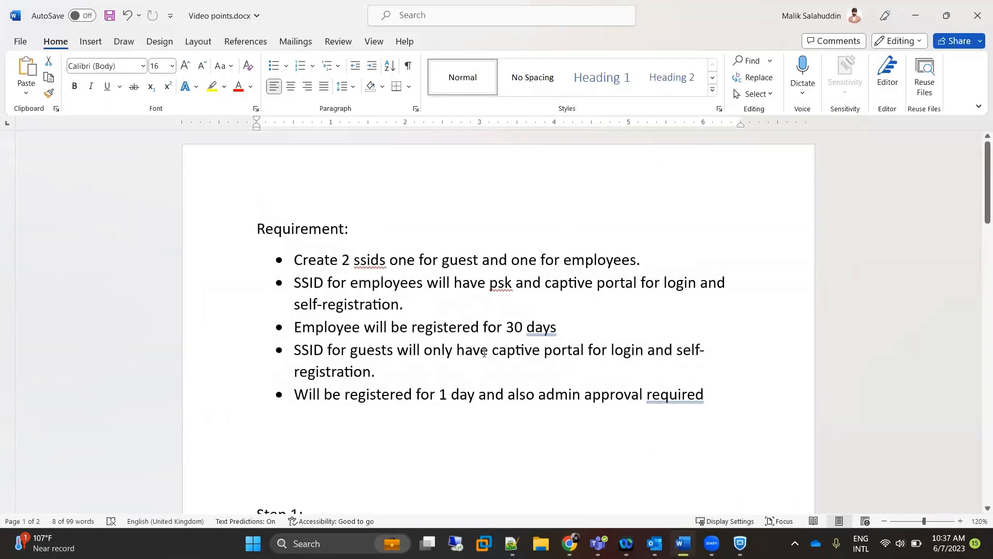
left_click_drag(491, 352, 573, 372)
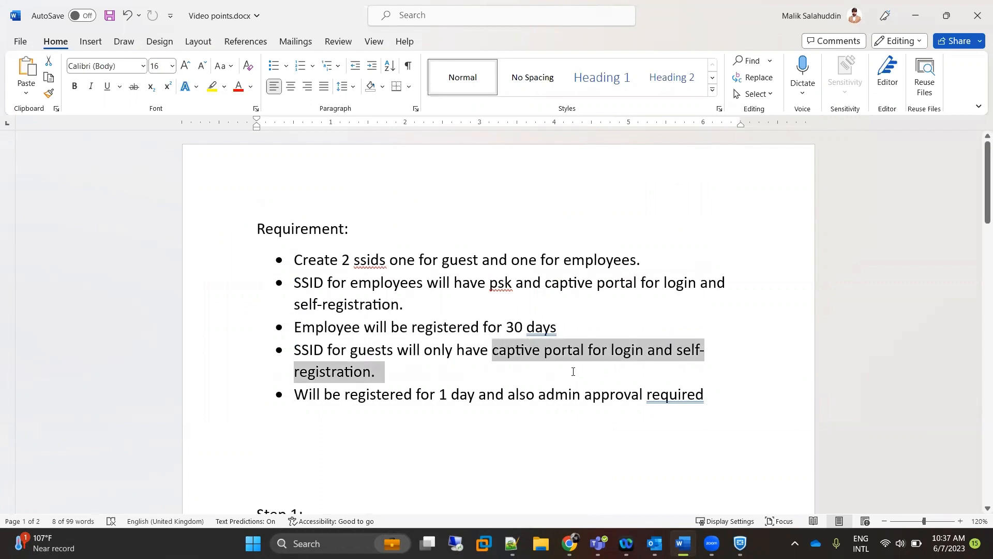
left_click(915, 16)
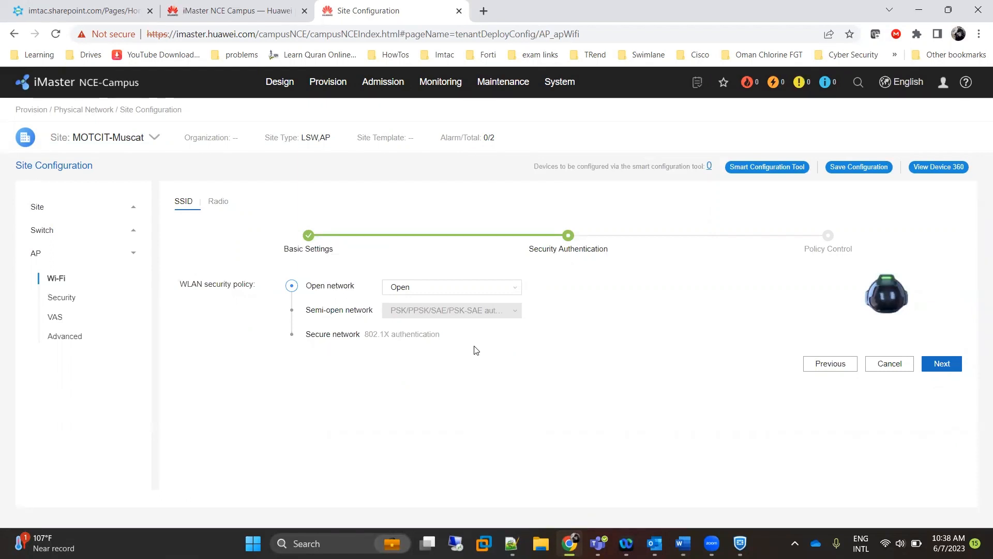
Choose Open+Portal authentication for the Guest SSID.
left_click(517, 293)
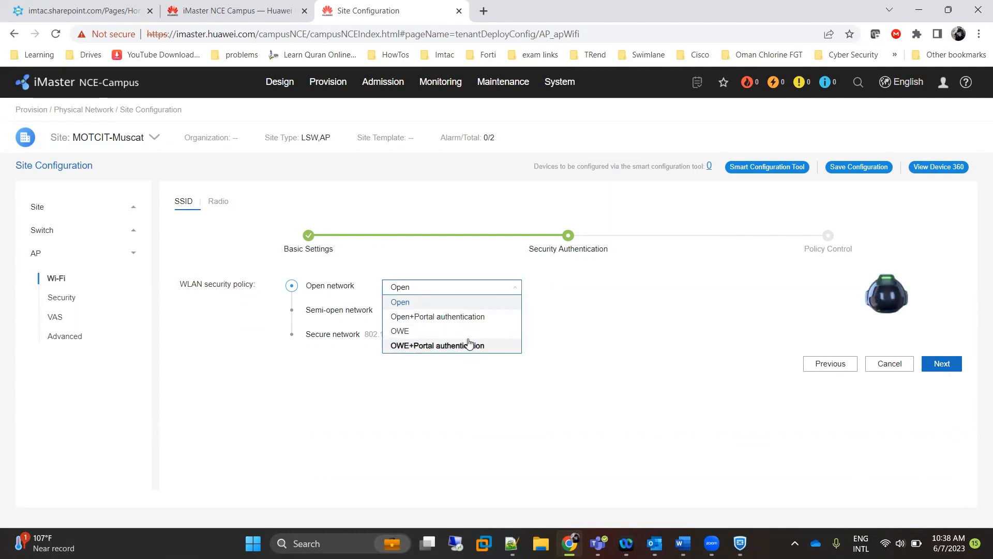
left_click(468, 317)
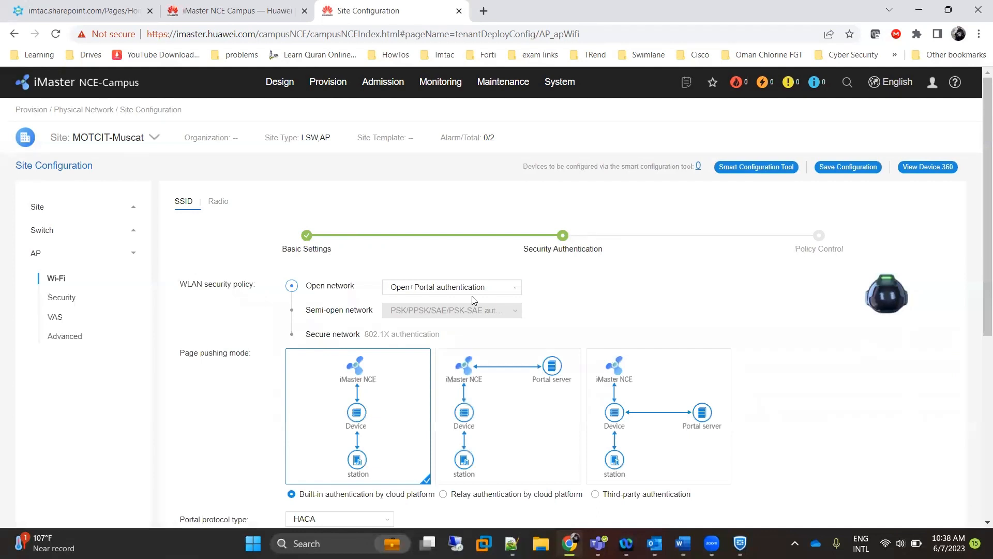
scroll(449, 355, "down", 2)
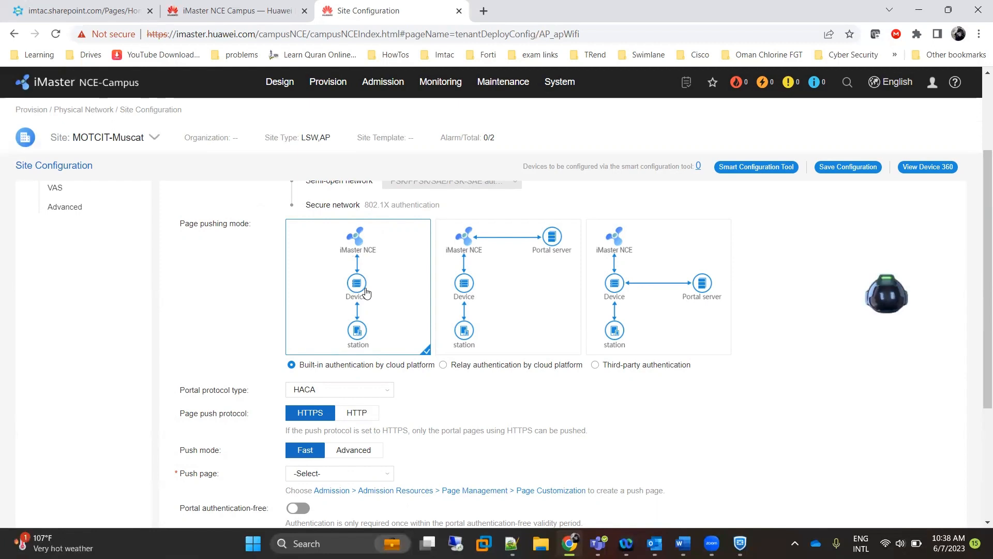
scroll(366, 292, "down", 4)
Set the portal push page to Guest and open the default permit rule template chooser.
scroll(362, 300, "up", 1)
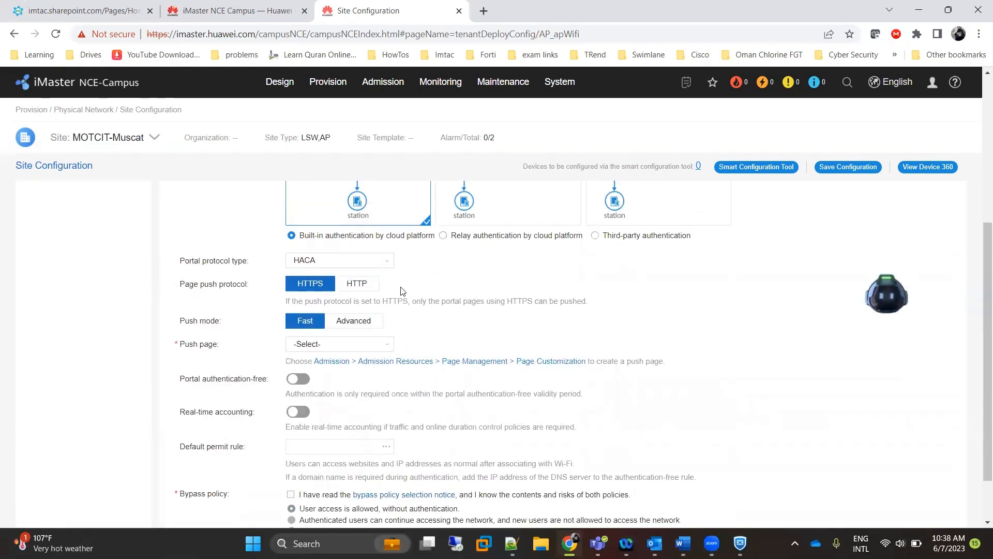
scroll(341, 318, "down", 1)
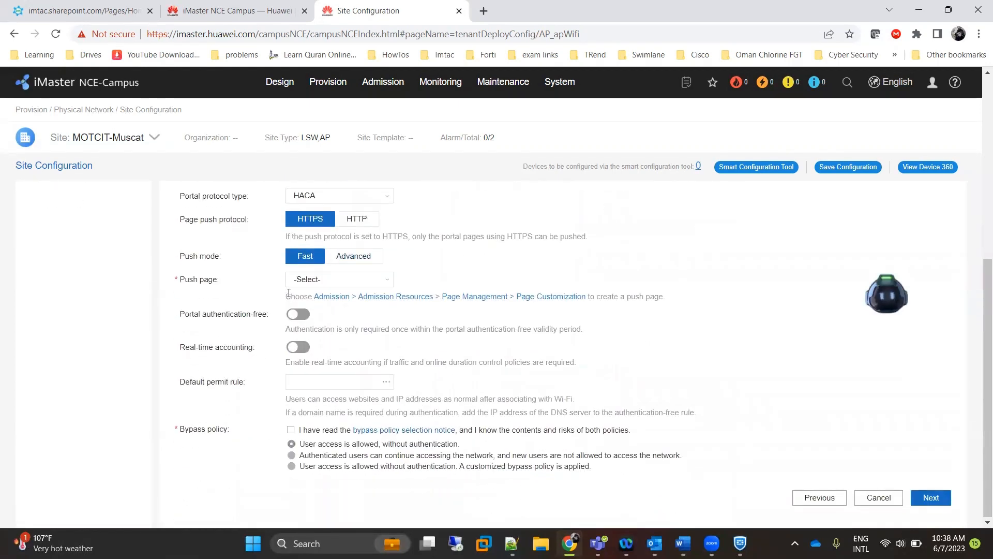
left_click(389, 279)
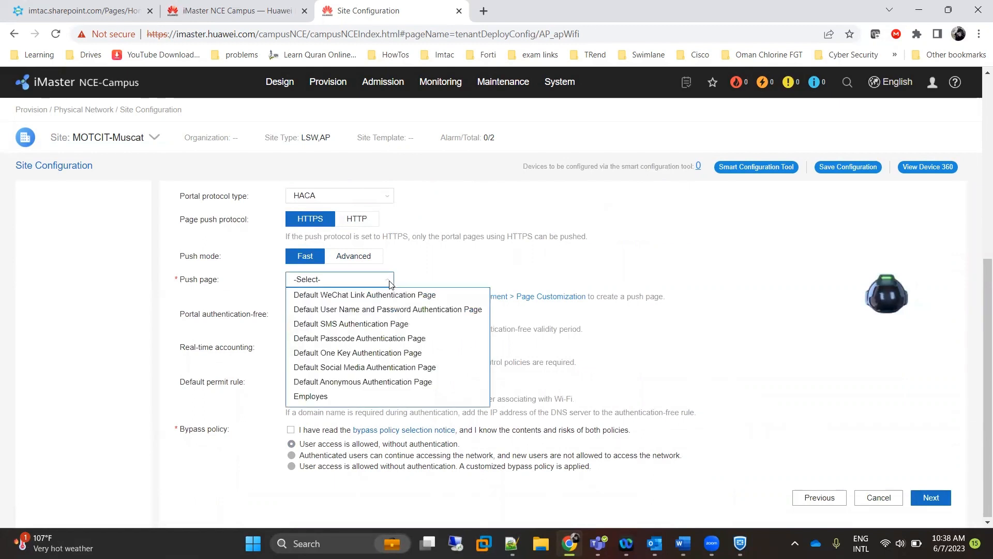
scroll(383, 362, "down", 1)
left_click(355, 398)
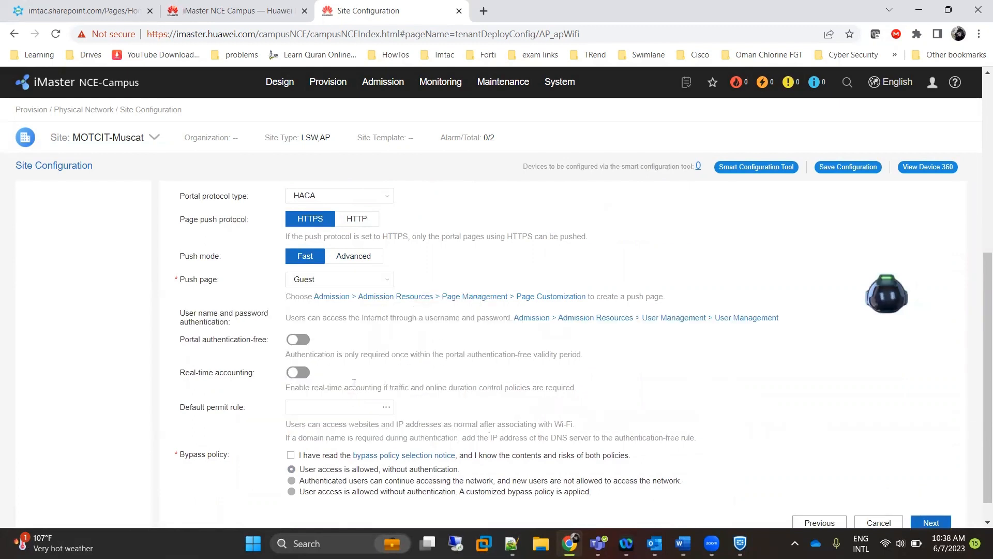
scroll(353, 383, "down", 1)
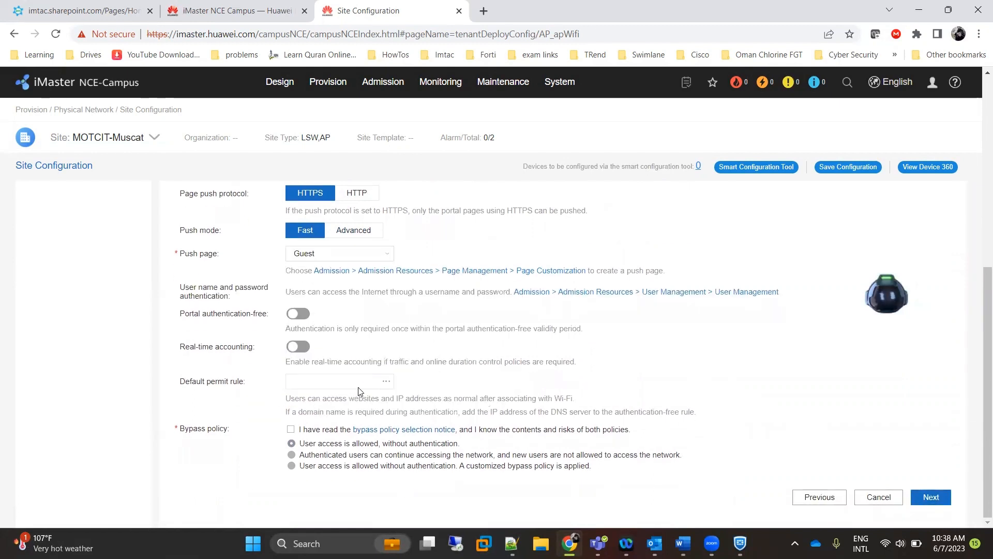
left_click(386, 381)
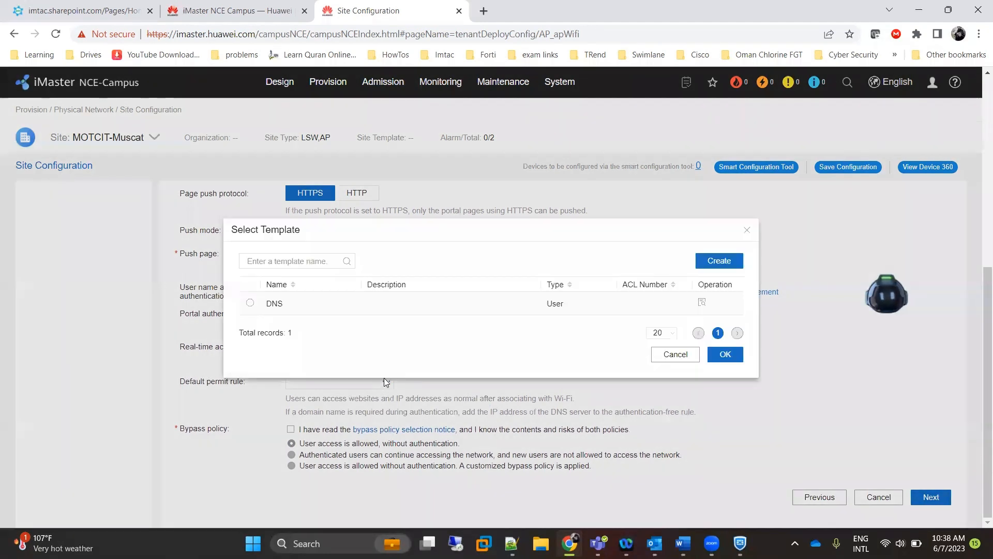
Review the DNS template's rule, noting its 8.8.8.8/32 destination.
left_click(251, 304)
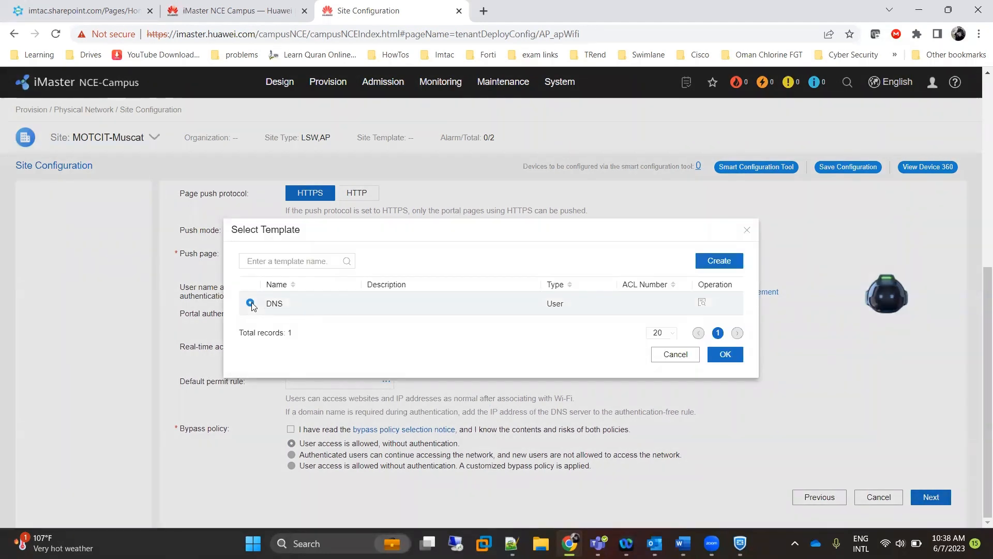
left_click(701, 303)
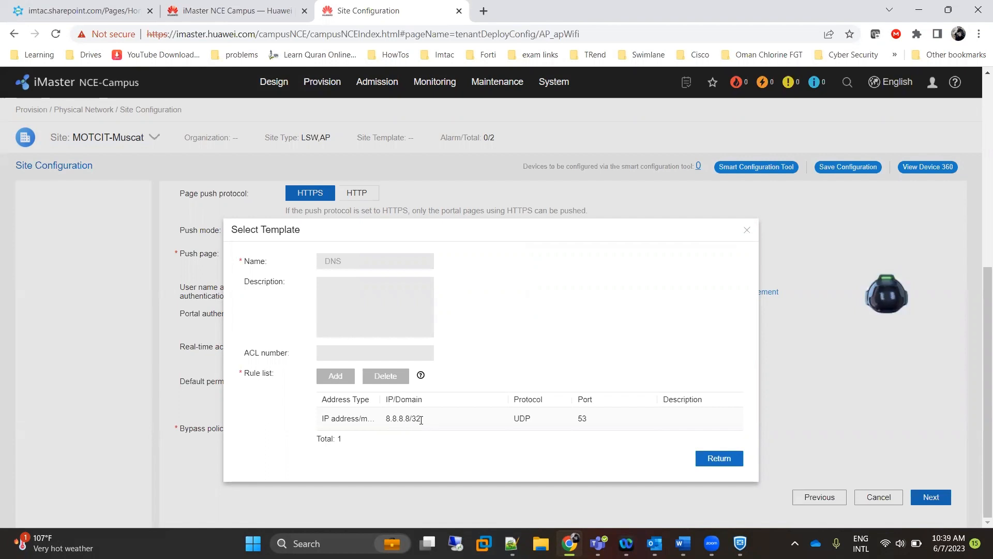
left_click_drag(421, 420, 386, 419)
left_click(720, 457)
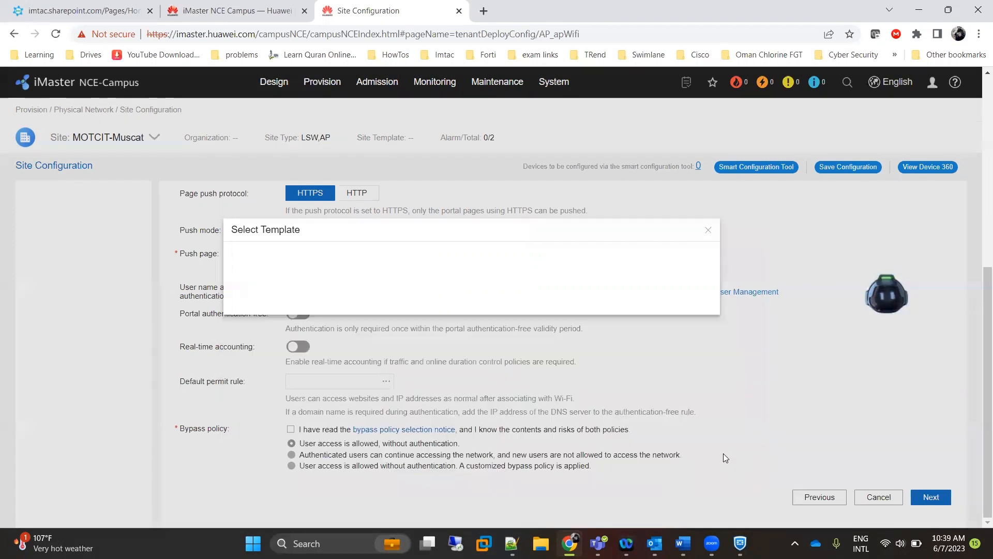
Apply DNS as the default permit rule and acknowledge the bypass policy notice.
left_click(250, 303)
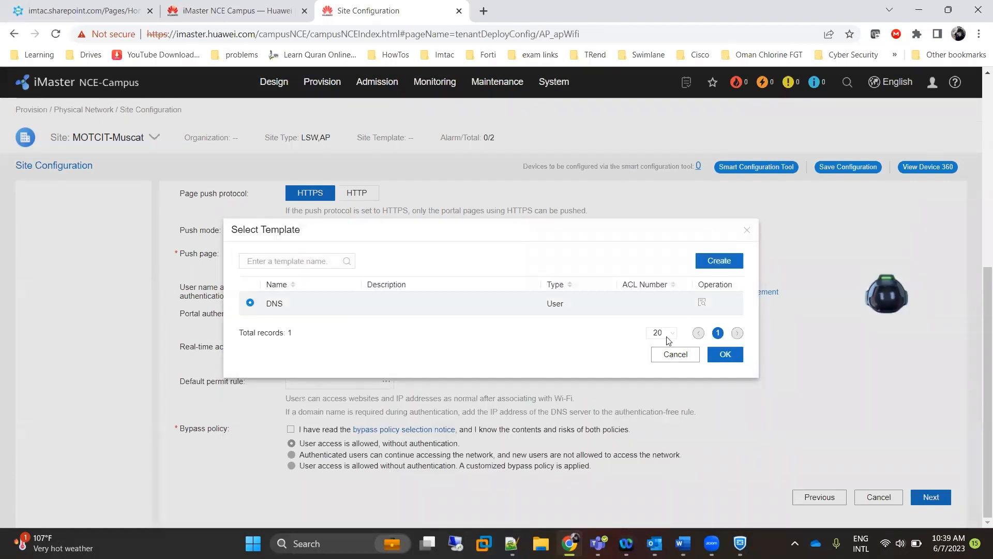
left_click(731, 360)
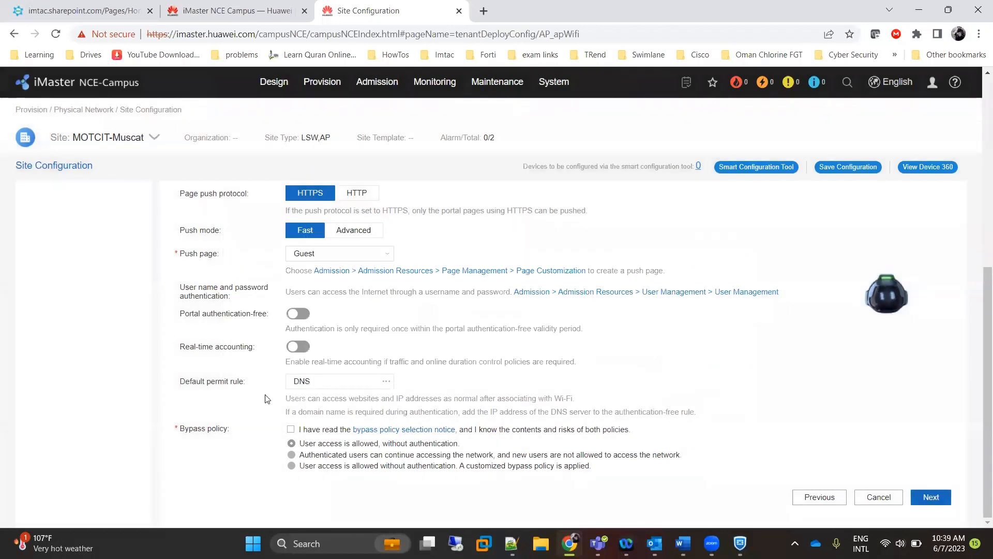
left_click(291, 429)
Let authenticated users keep network access during bypass, then save the Guest SSID.
left_click(292, 454)
left_click(930, 497)
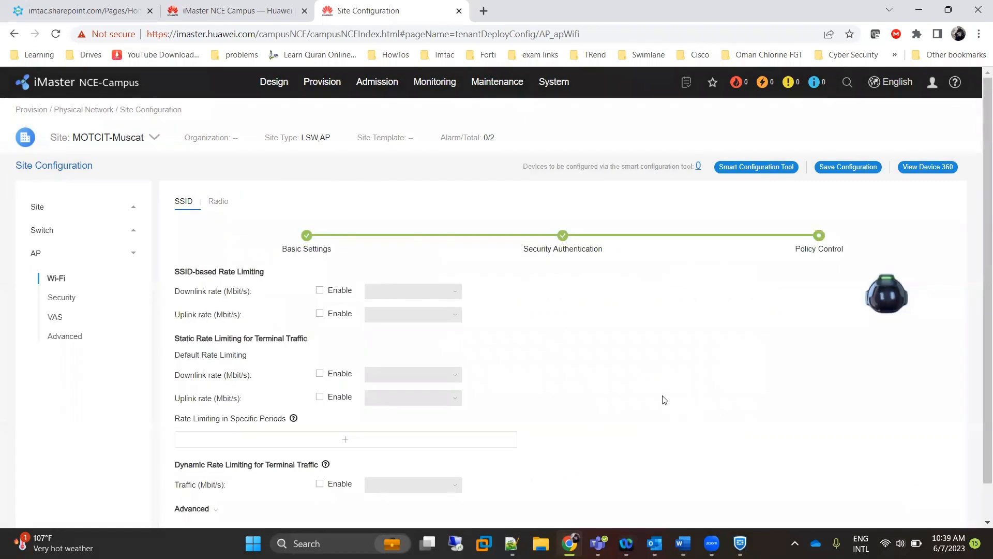
scroll(664, 400, "down", 1)
left_click(933, 496)
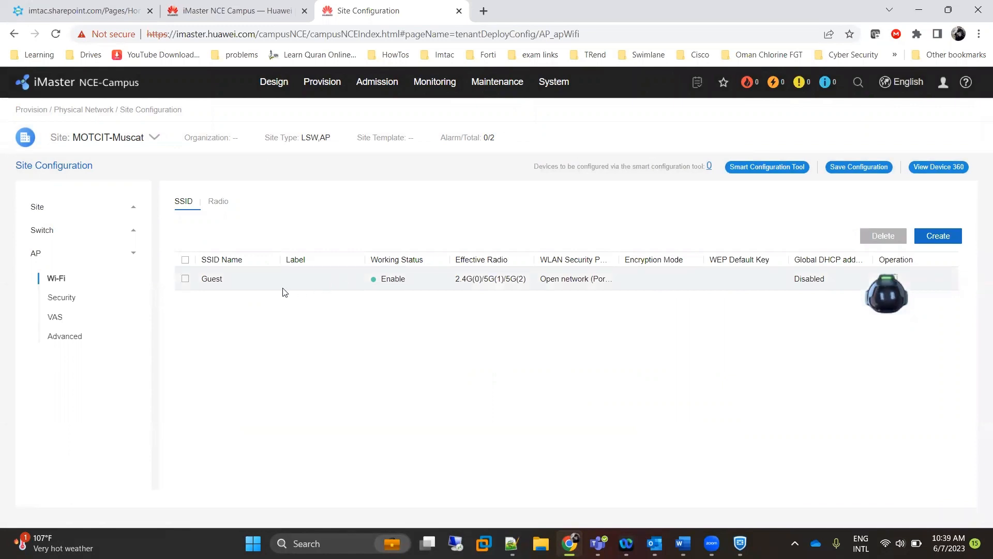
Create an SSID named Employes with VLAN 22 for all other APs and continue to Security Authentication.
left_click(950, 240)
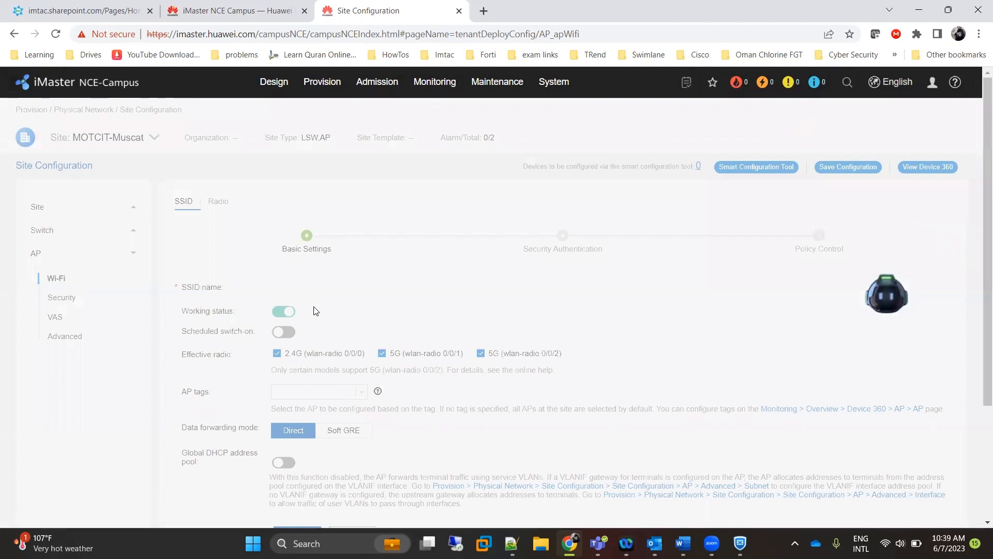
left_click(353, 285)
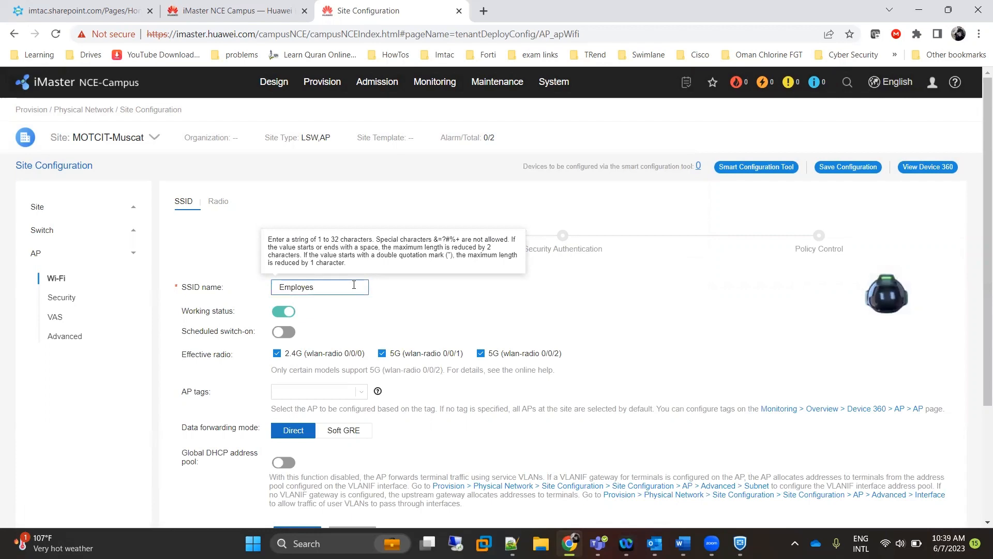
scroll(350, 294, "down", 3)
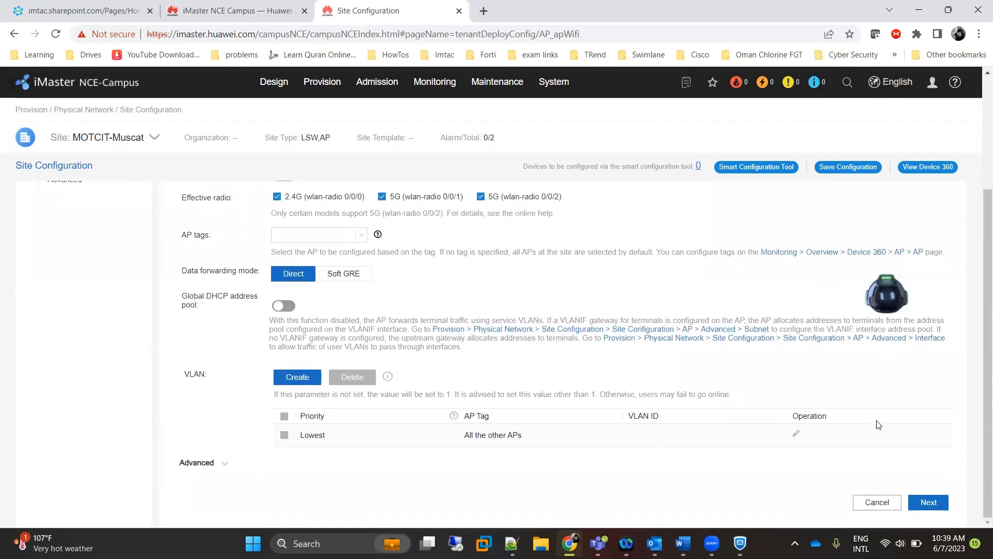
left_click(795, 433)
left_click(690, 433)
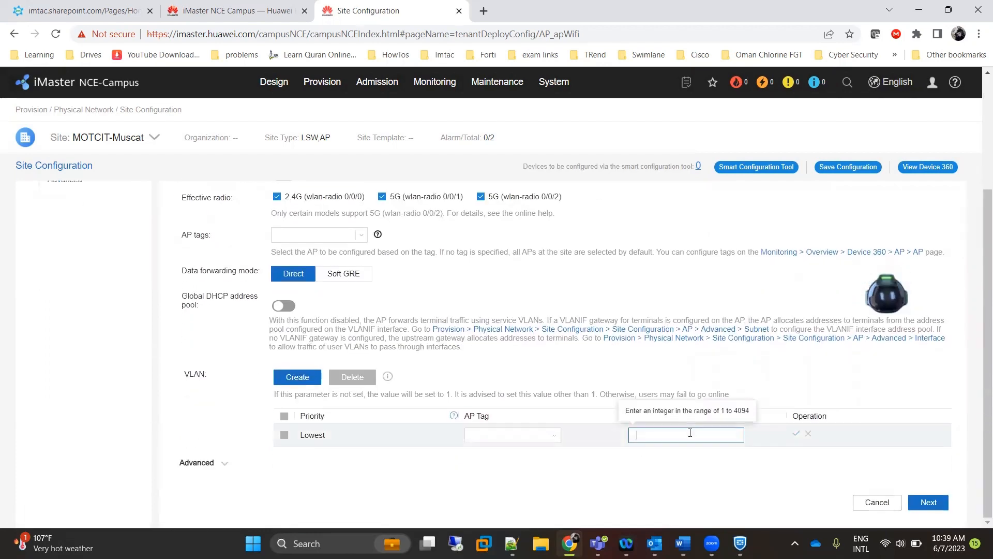
left_click(796, 432)
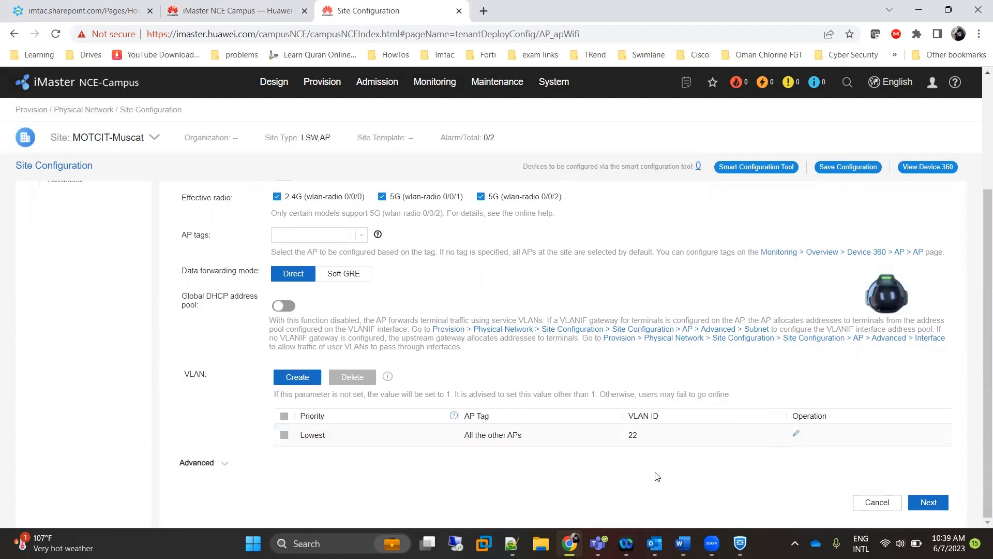
left_click(929, 502)
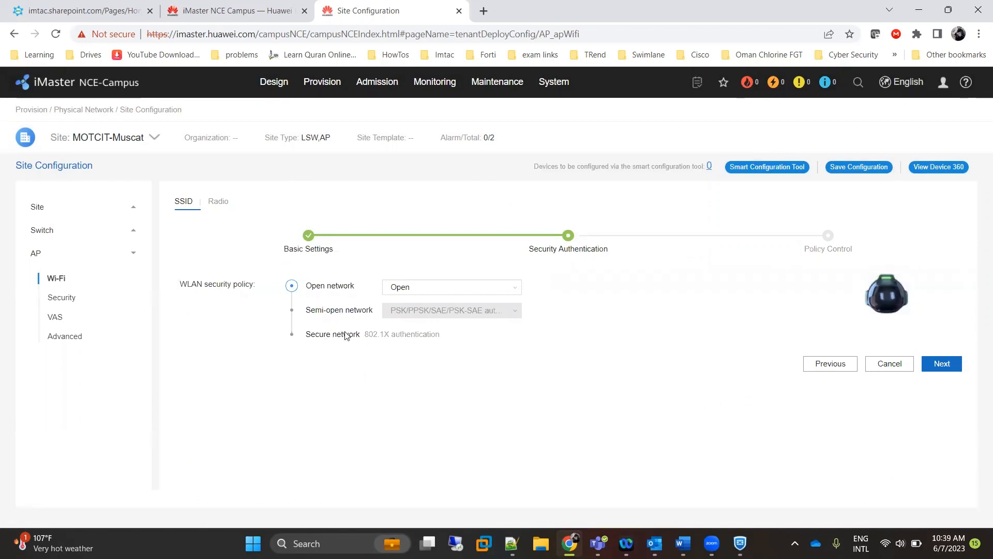
Check the employee SSID requirement in the requirements document, then return to the wizard.
left_click(683, 543)
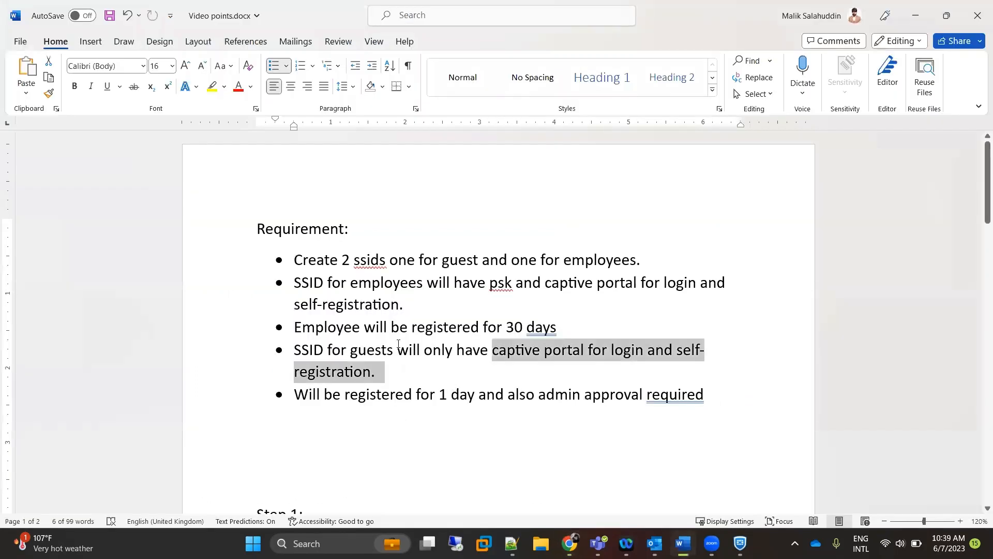
left_click(354, 302)
left_click_drag(293, 283, 718, 302)
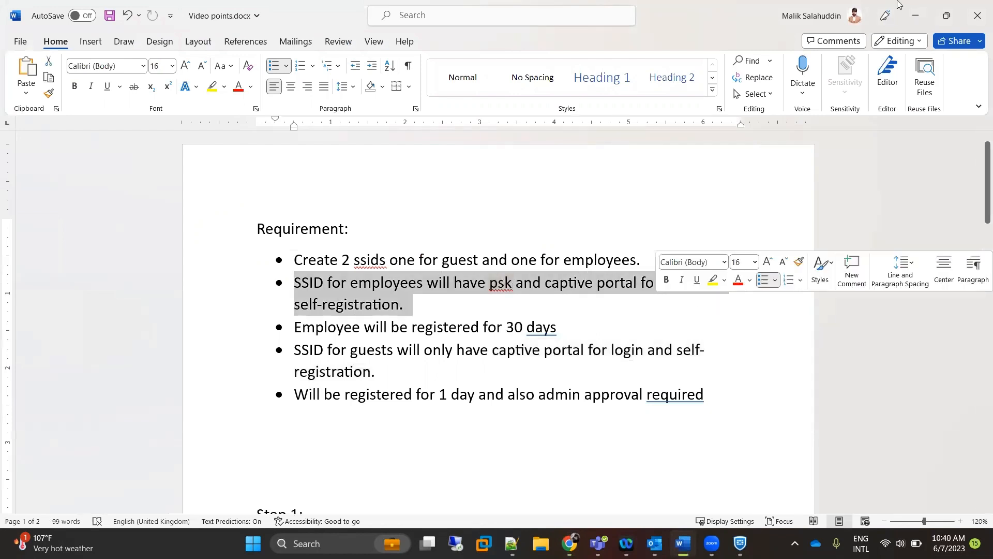
left_click(916, 10)
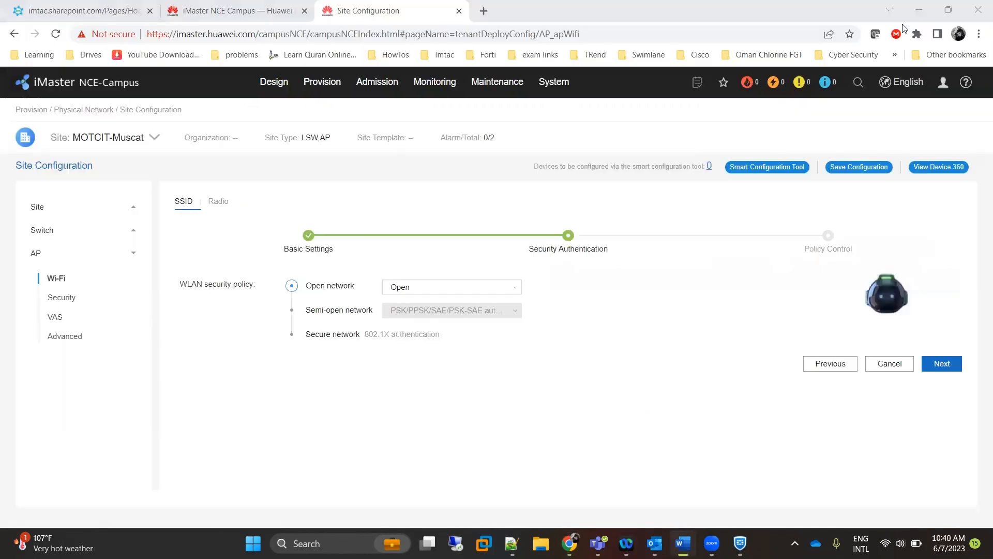
Make the Employes SSID a semi-open network with PSK+Portal authentication.
left_click(315, 312)
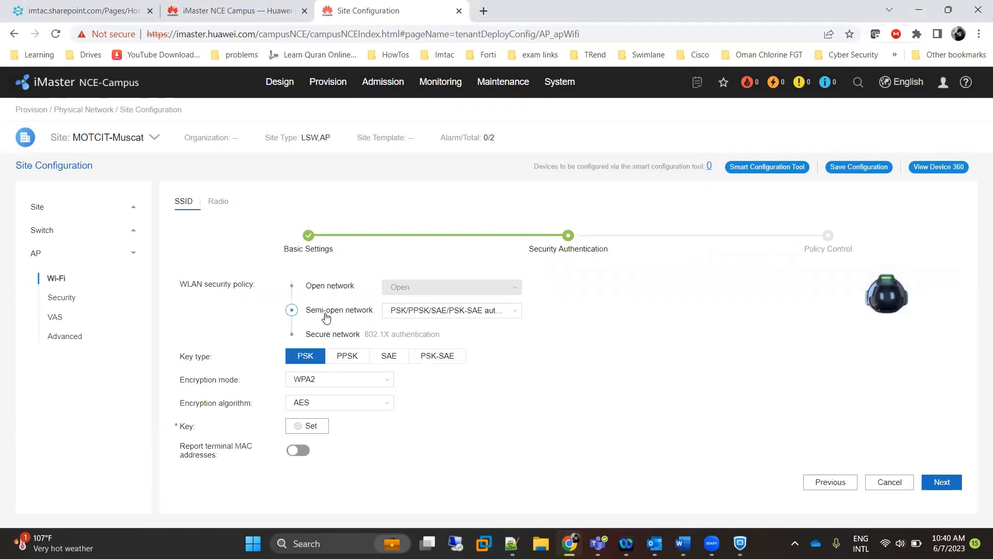
left_click(515, 312)
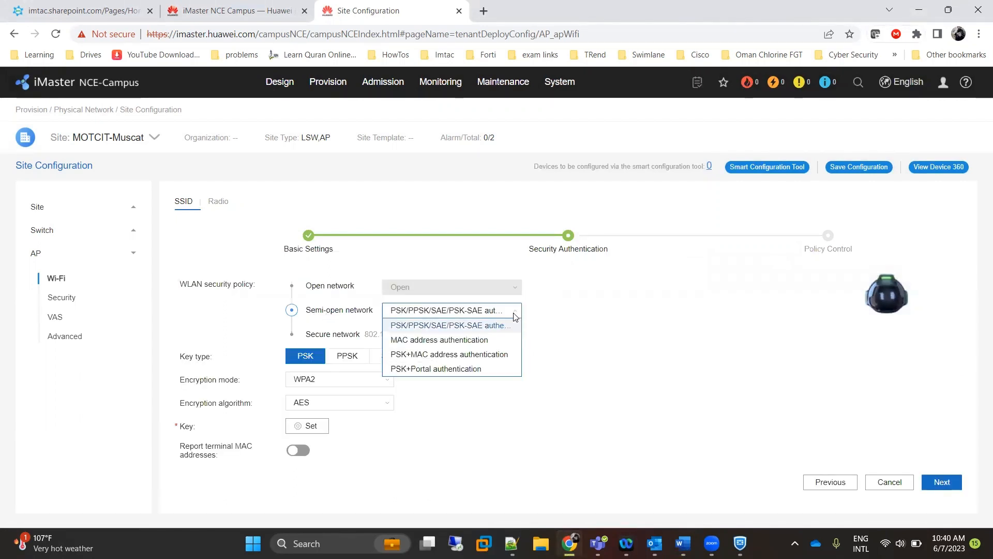
left_click(425, 369)
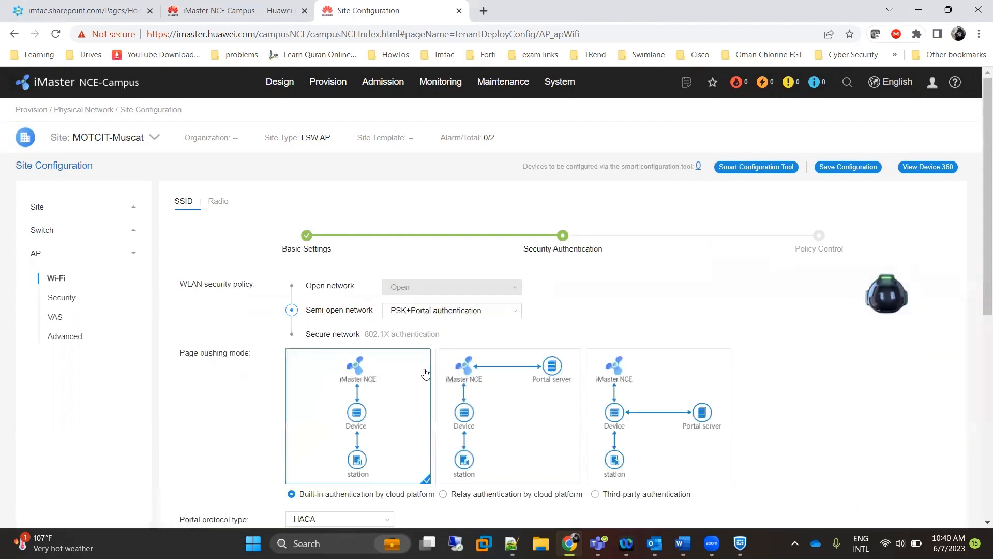
scroll(369, 279, "down", 5)
scroll(369, 280, "up", 3)
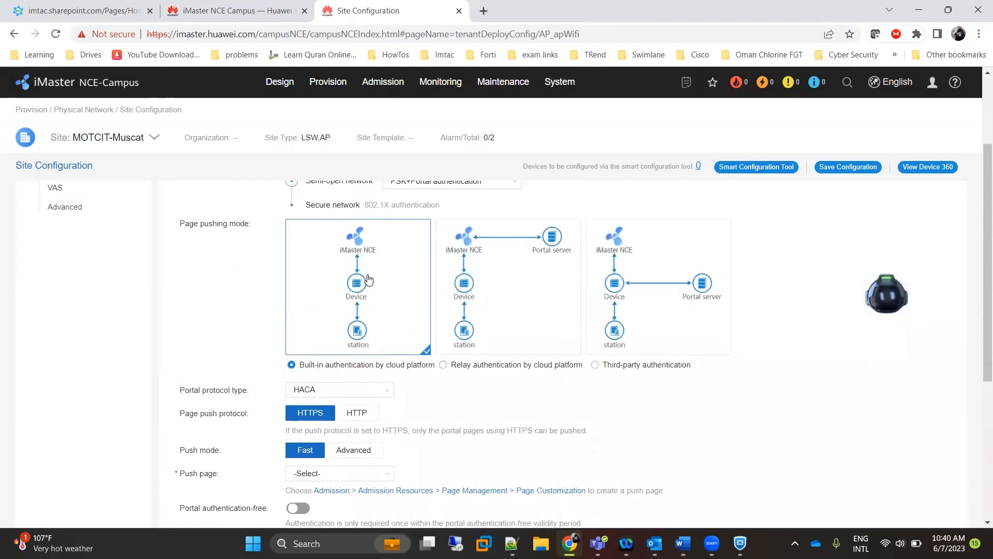
scroll(369, 279, "down", 4)
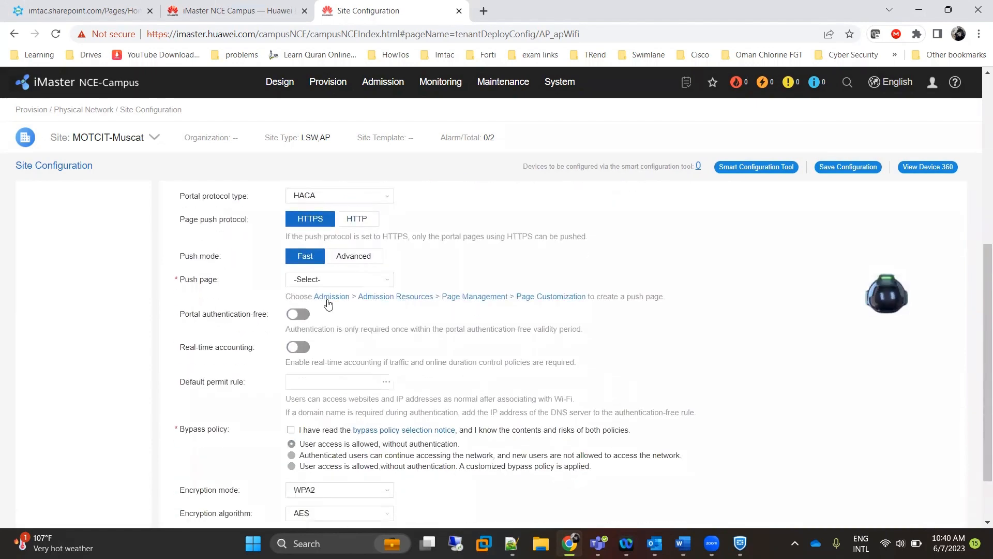
Set the portal push page to Employes and open the default permit rule templates.
left_click(389, 283)
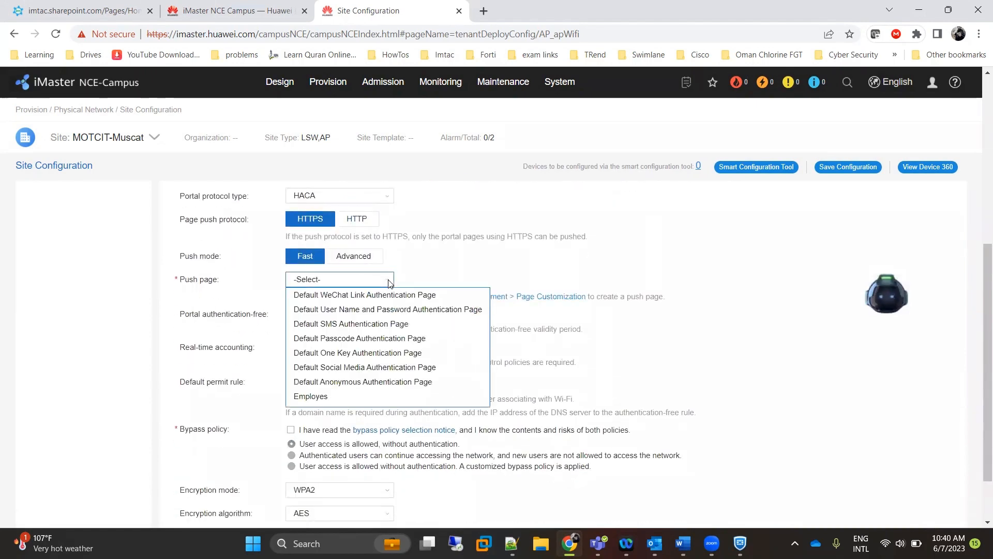
left_click(346, 396)
scroll(347, 396, "down", 2)
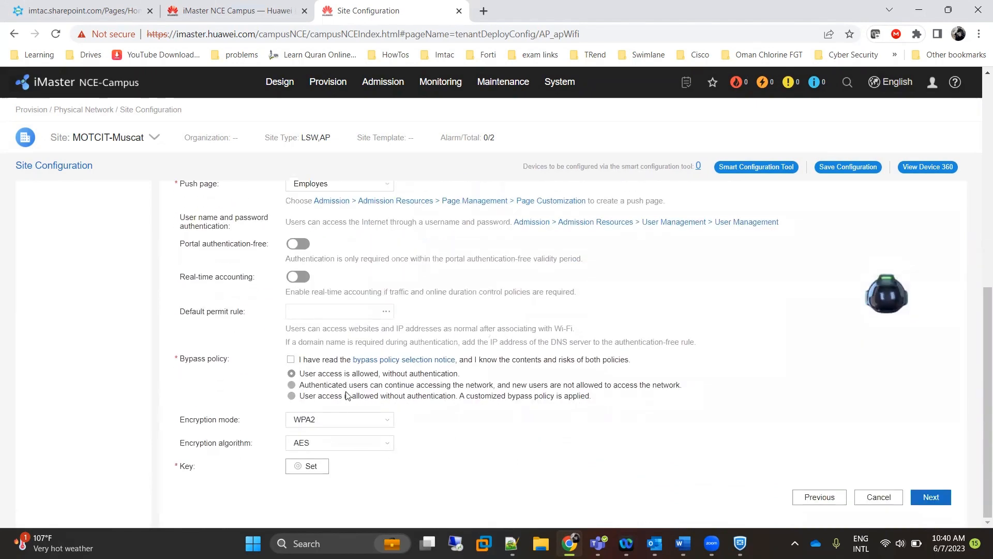
left_click(385, 312)
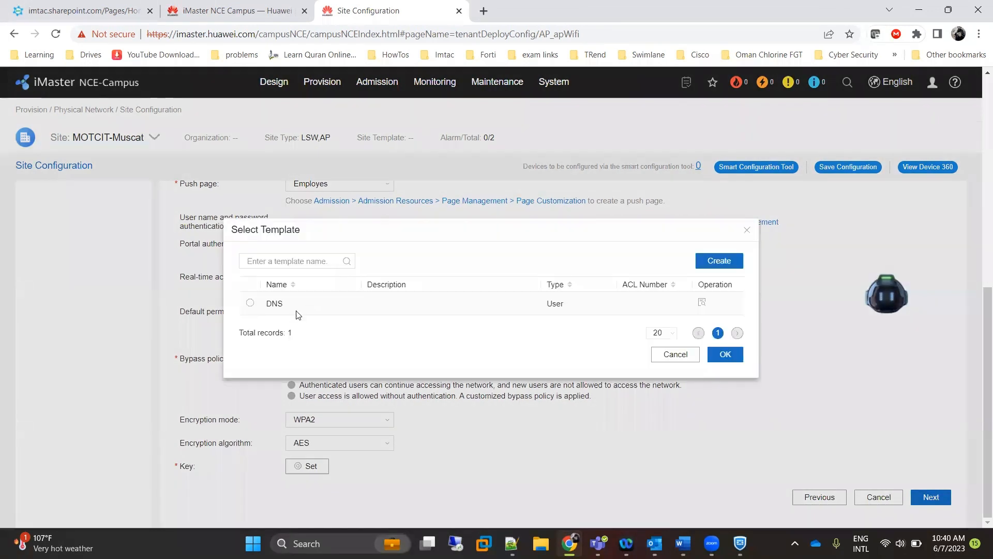
Apply DNS as the default permit rule, acknowledge bypass, and keep authenticated users online.
left_click(250, 302)
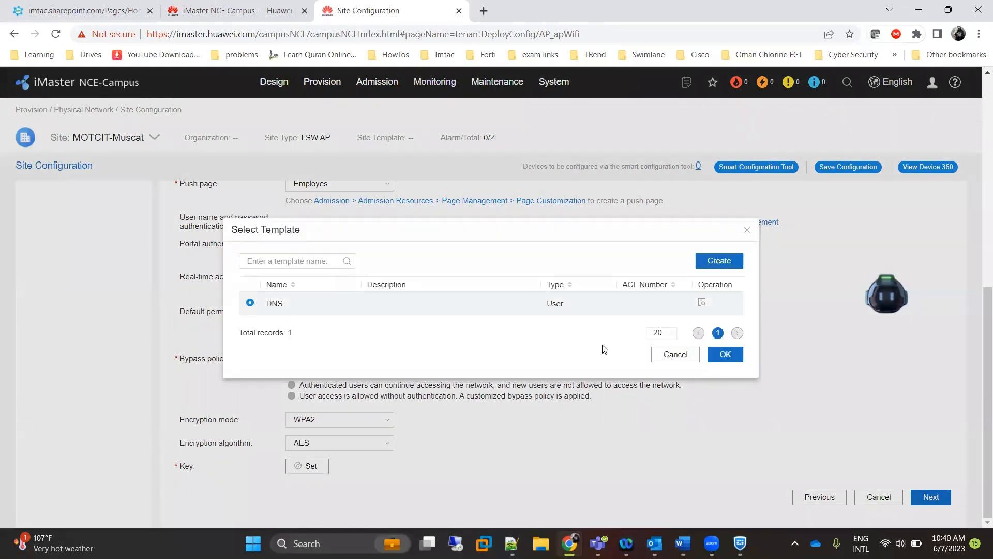
left_click(719, 357)
left_click(291, 360)
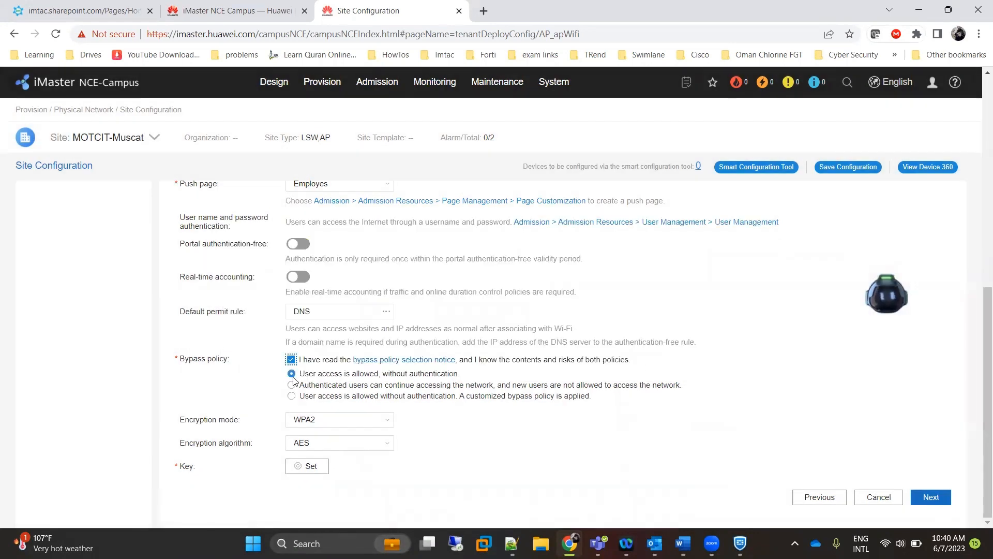
left_click(292, 385)
Leave the encryption mode on WPA2.
left_click(389, 421)
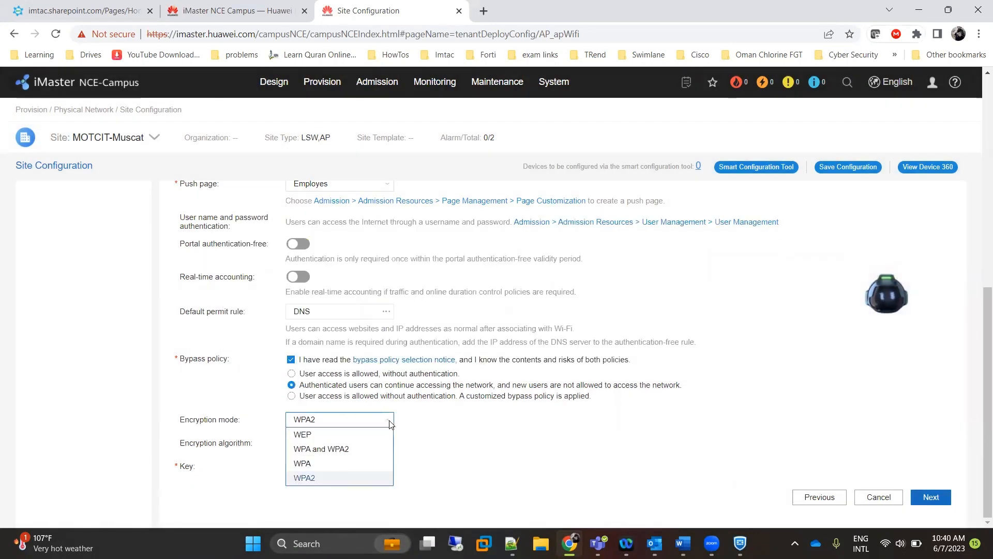
left_click(390, 424)
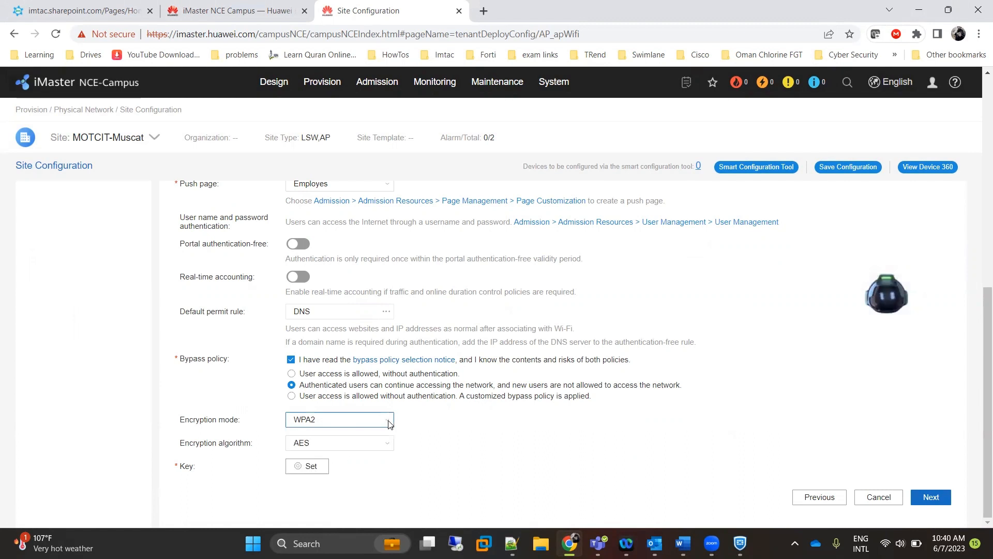
left_click(389, 424)
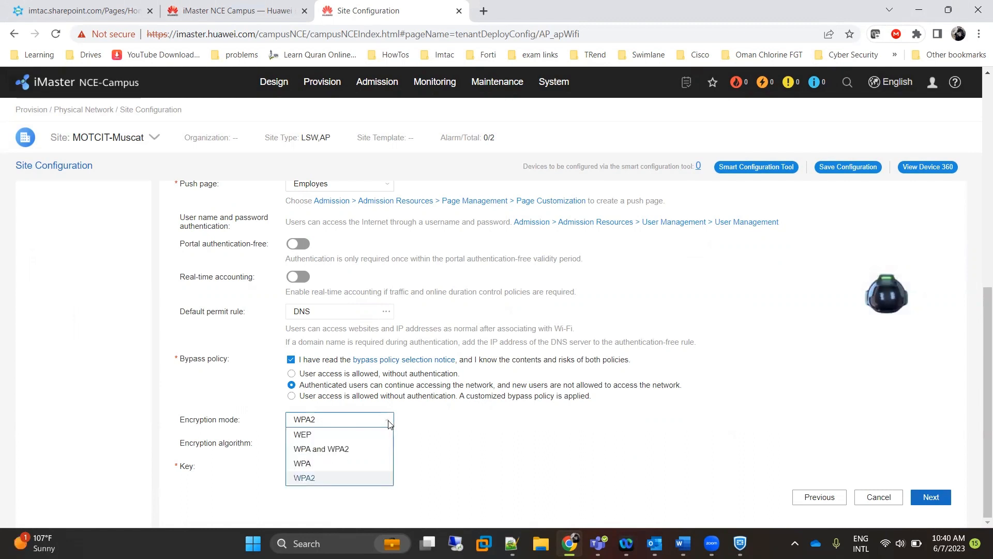
left_click(389, 423)
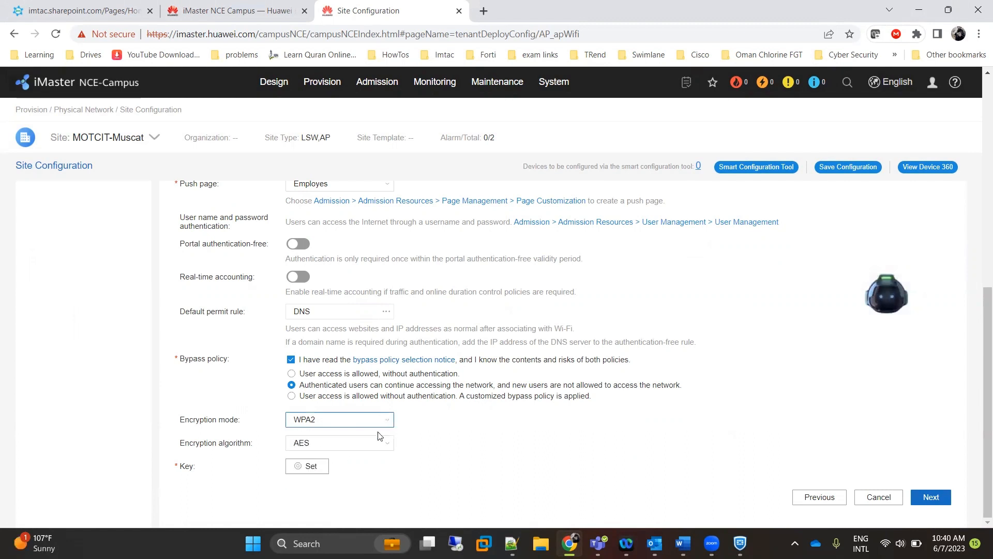
Enter the Wi-Fi pre-shared key in the Key and Confirm key fields.
left_click(317, 468)
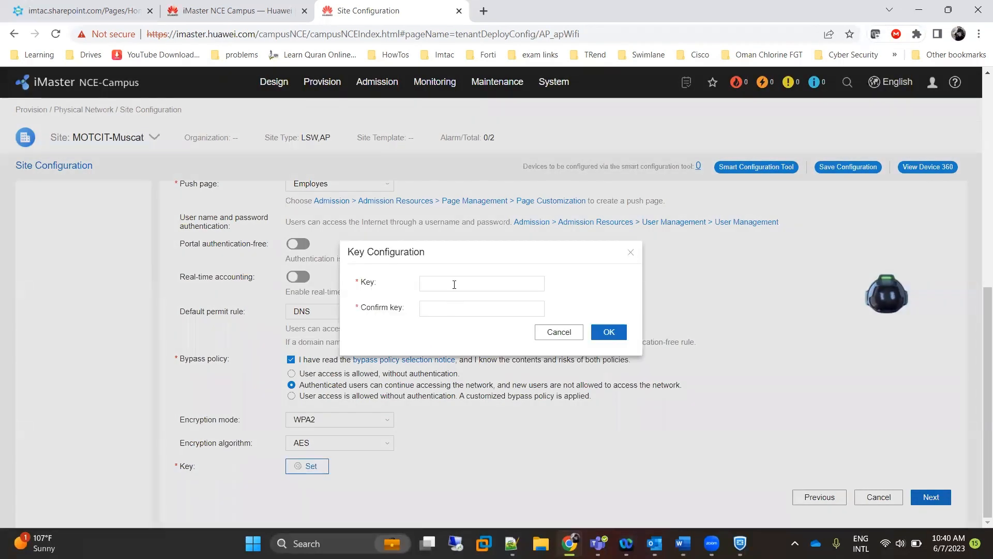
left_click(453, 283)
type("•")
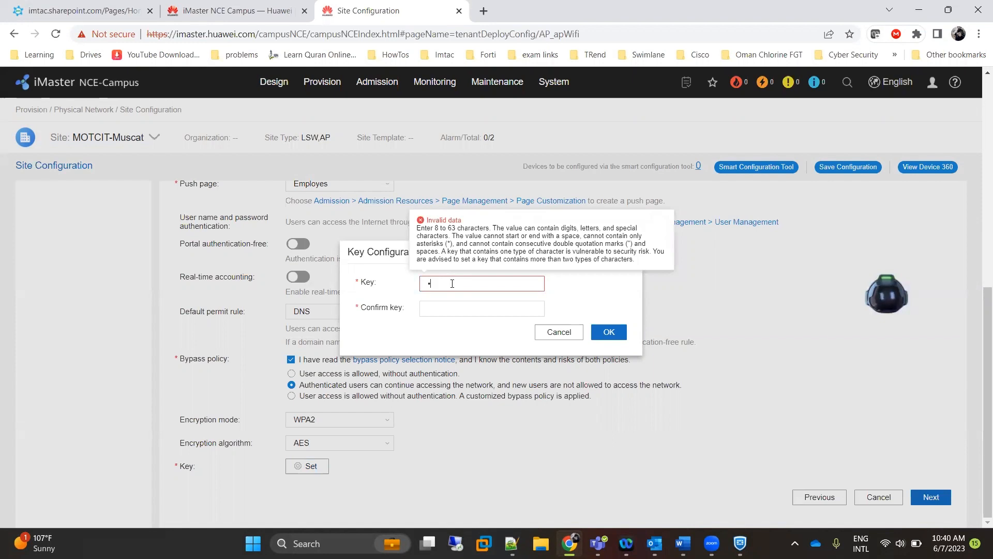
key("BackSpace")
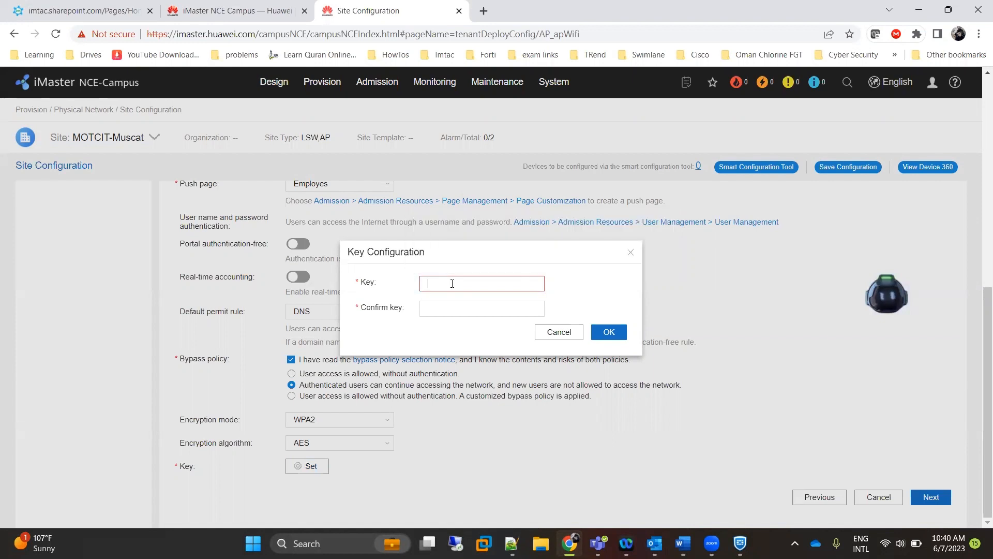
mouse_move(450, 292)
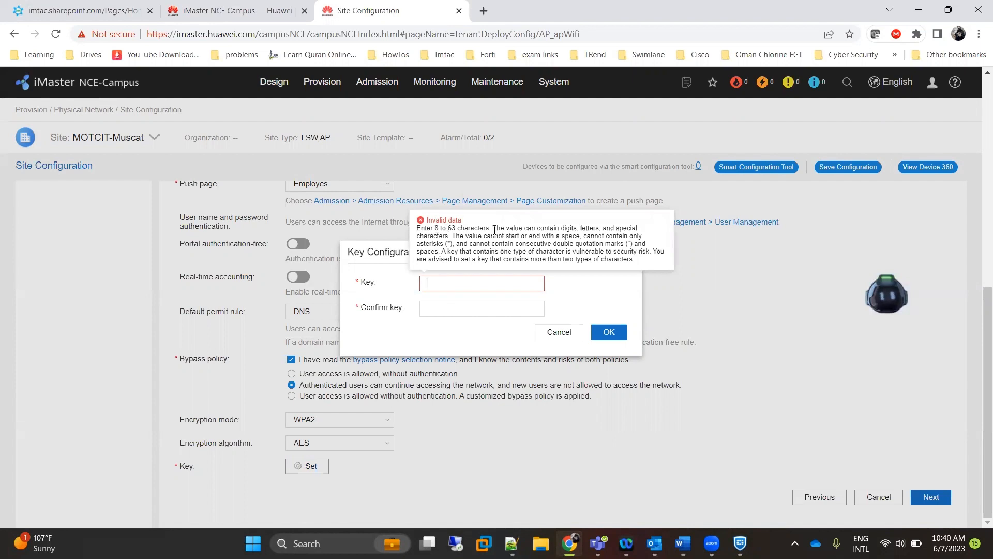
mouse_move(473, 278)
type("12345678•••")
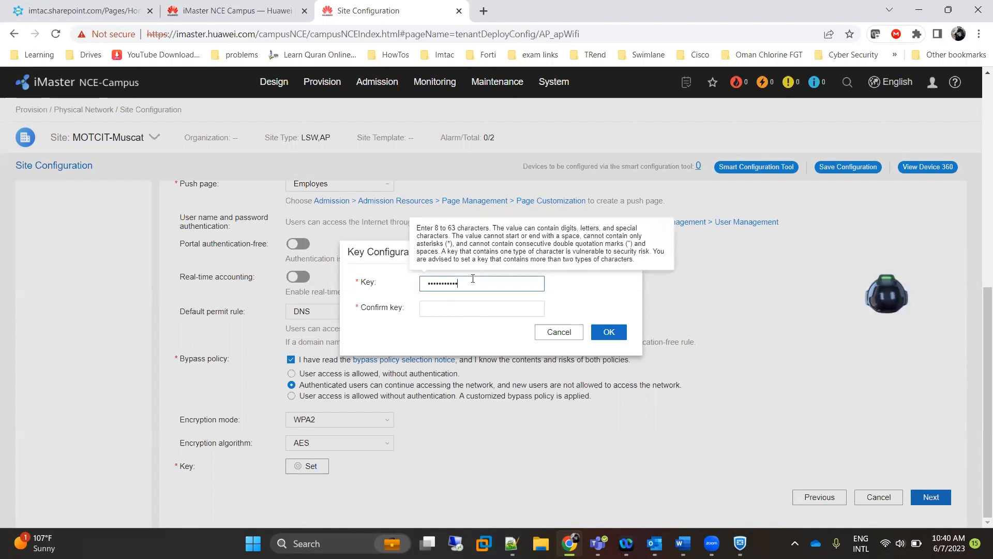
left_click(483, 305)
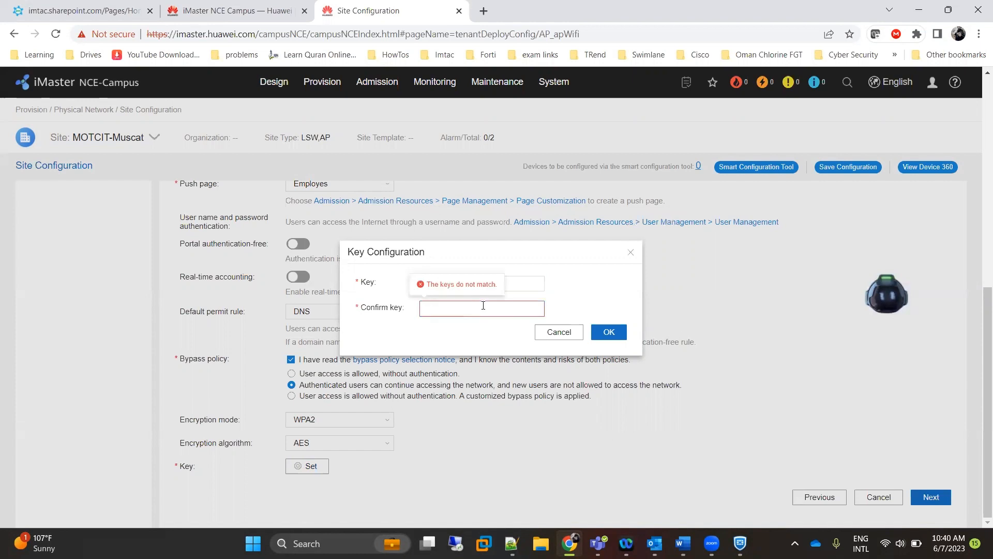
type("1234567••••123456789")
Retype the key in both fields so they match, and save it.
left_click_drag(484, 284, 310, 279)
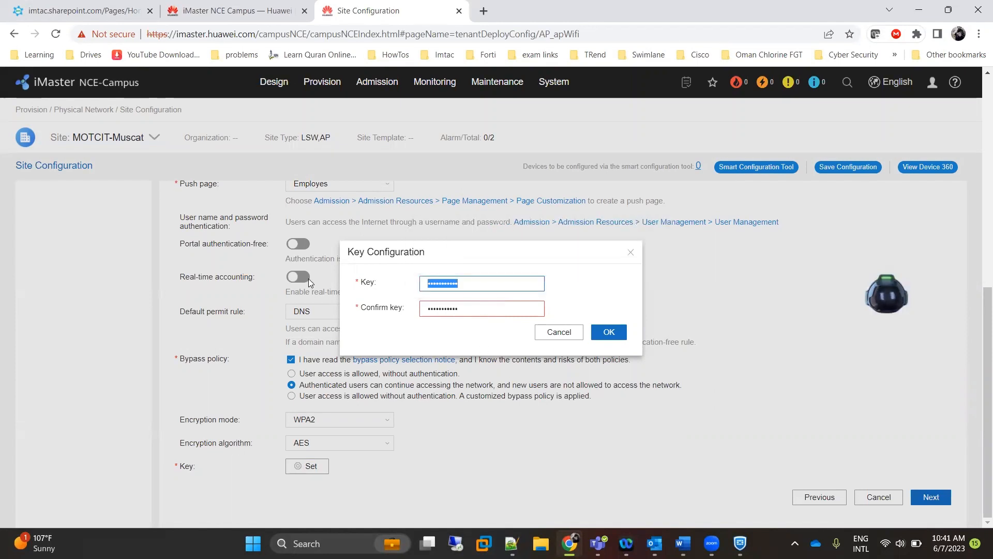
type("12")
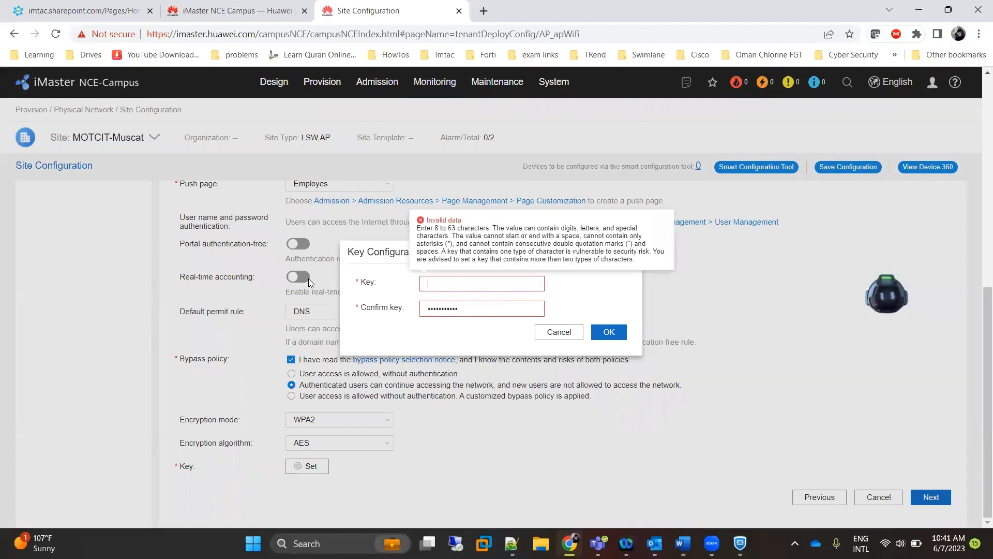
type("3456")
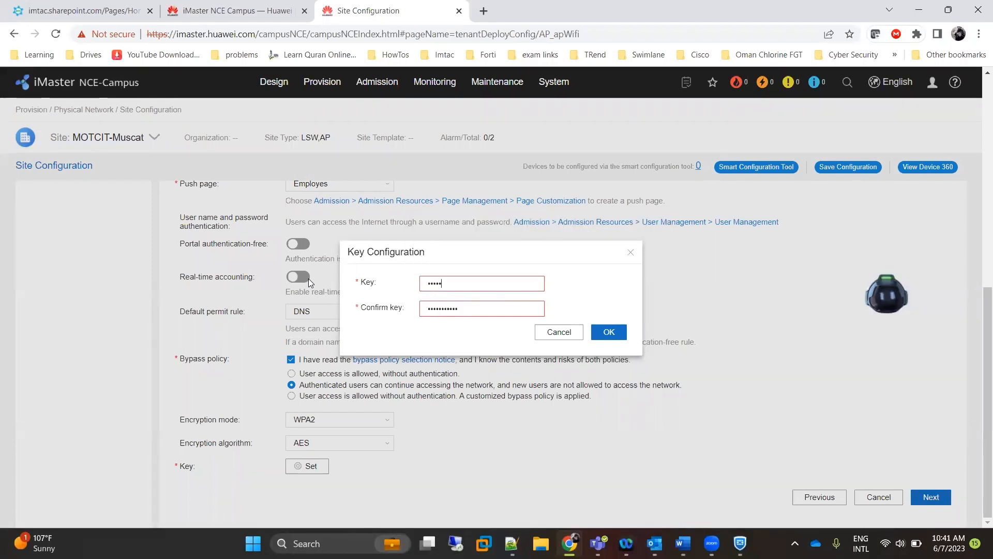
type("78901")
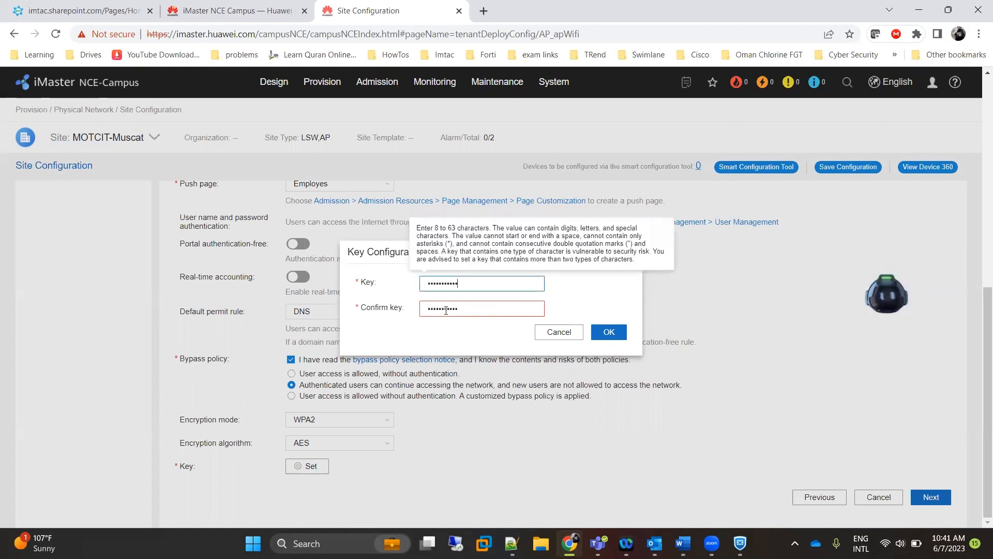
double_click(474, 311)
type("1234")
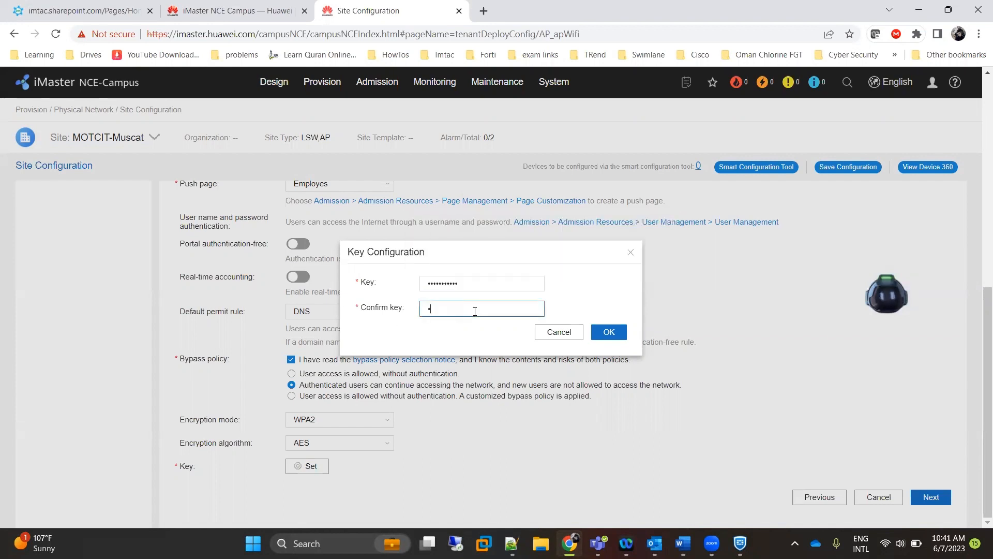
type("56")
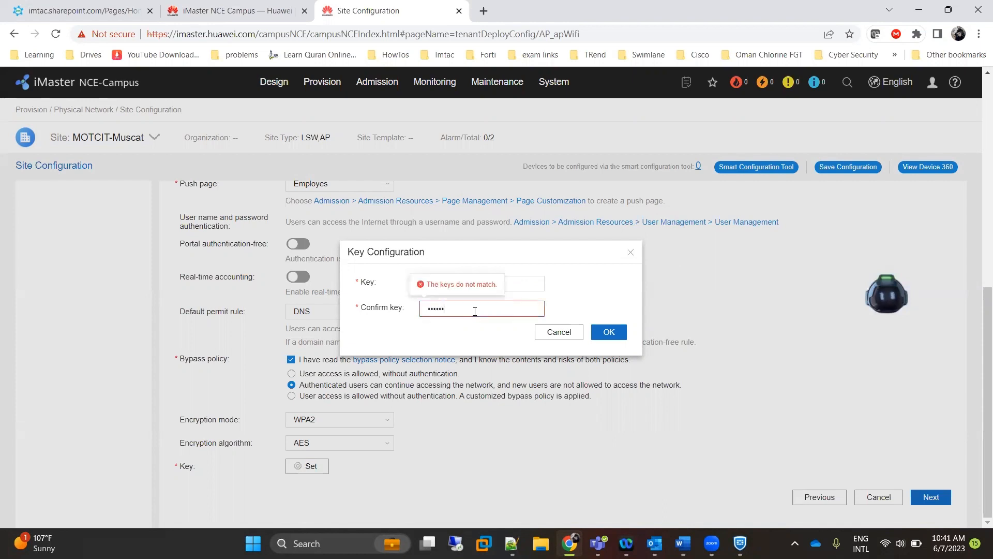
type("78")
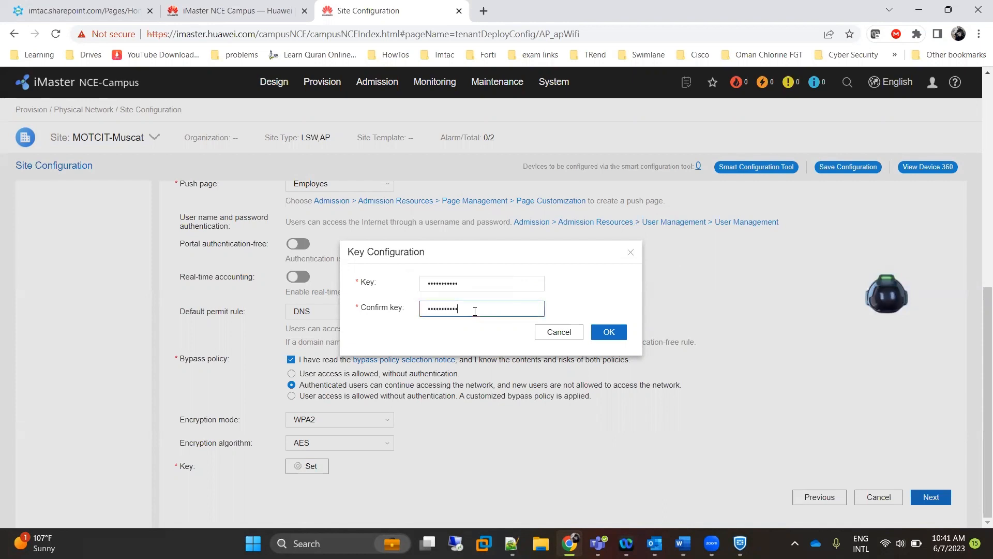
left_click(623, 335)
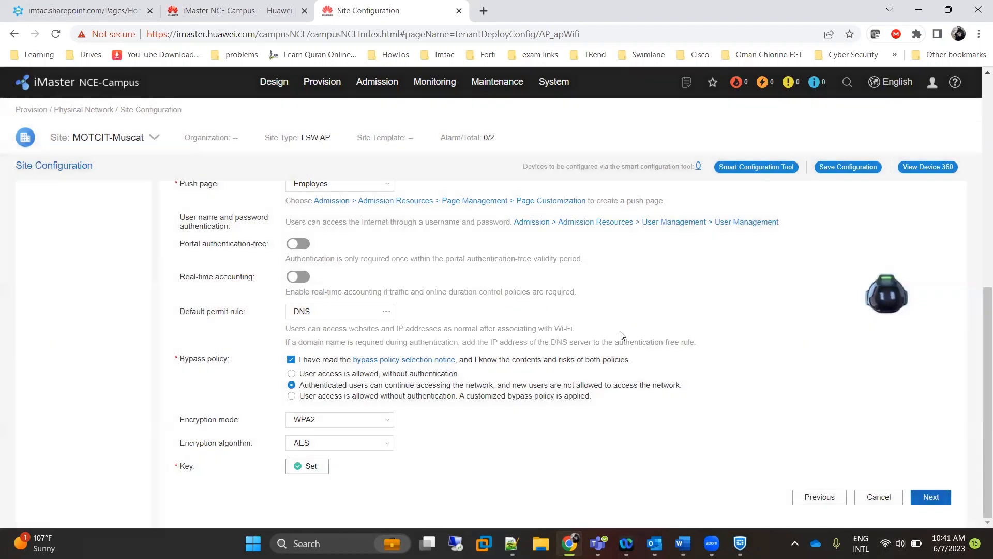
Advance to Policy Control and apply the Employes SSID configuration.
left_click(918, 499)
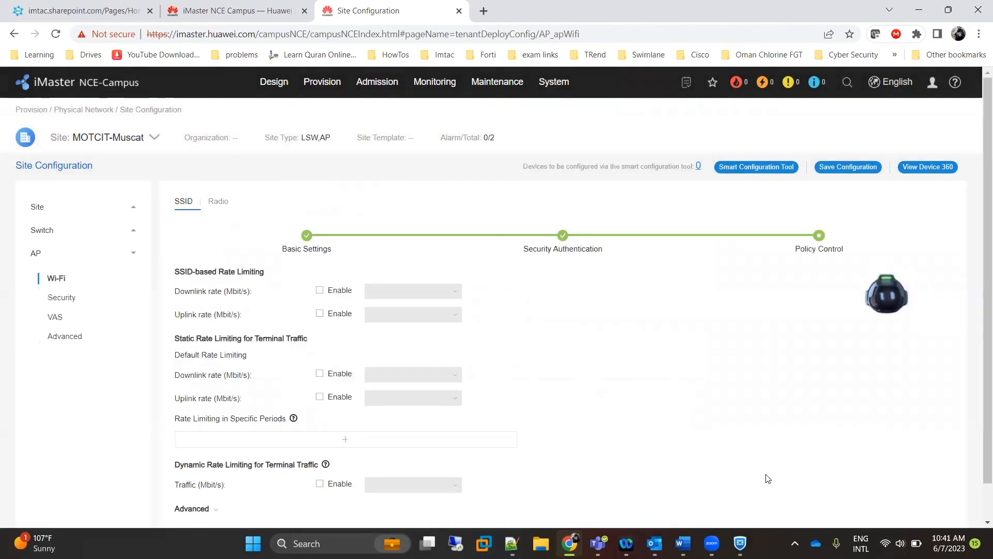
left_click(928, 498)
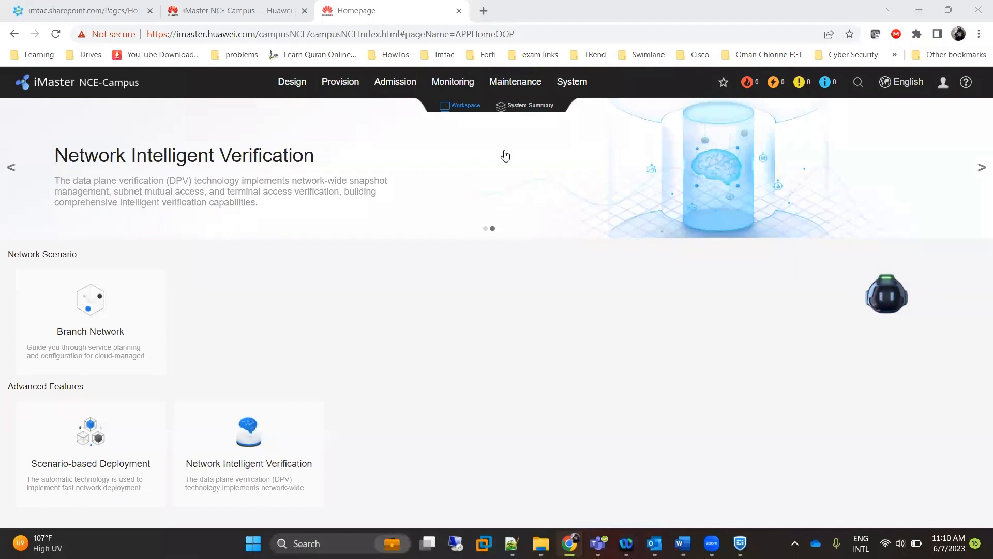
Under Admission > Authentication and Authorization, start a new authentication rule and focus its Name field.
mouse_move(463, 85)
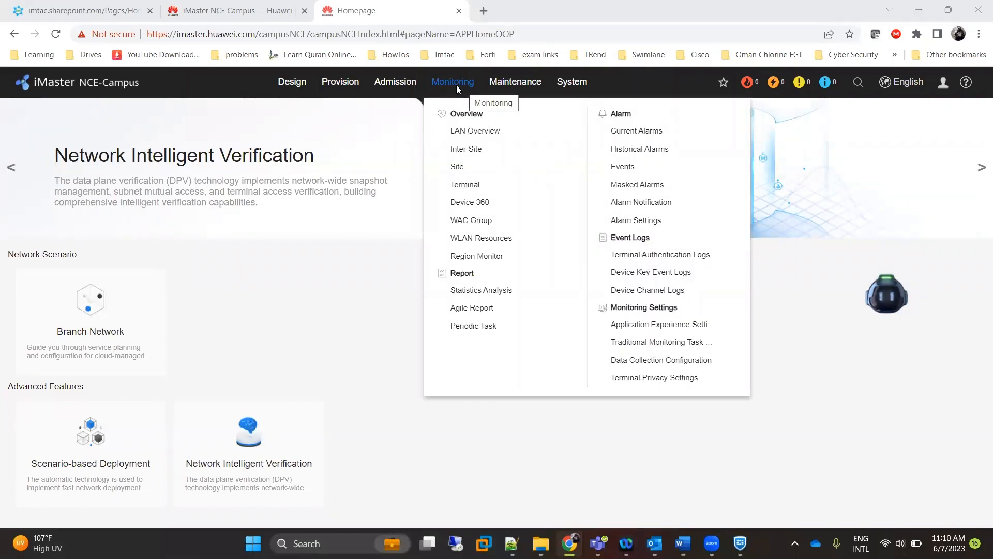
mouse_move(394, 83)
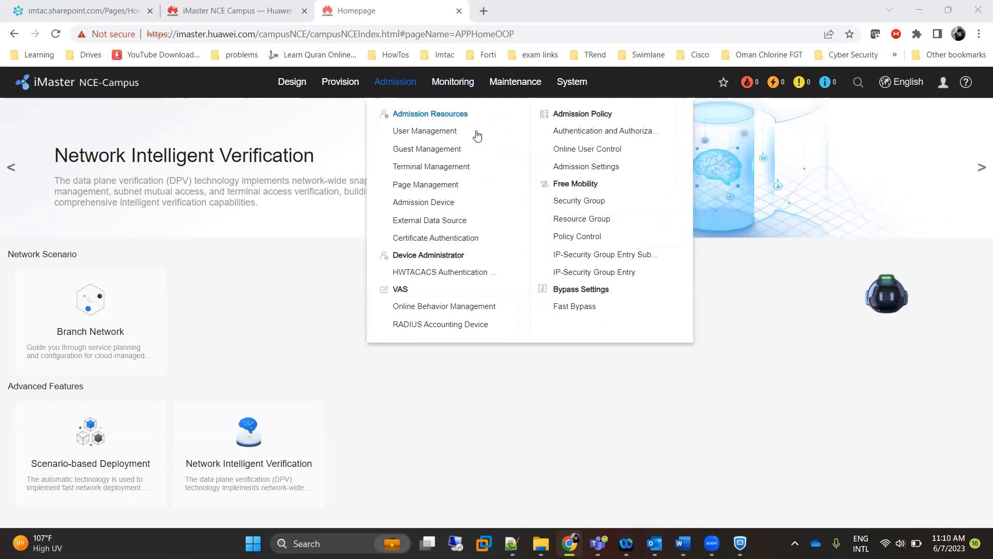
left_click(592, 131)
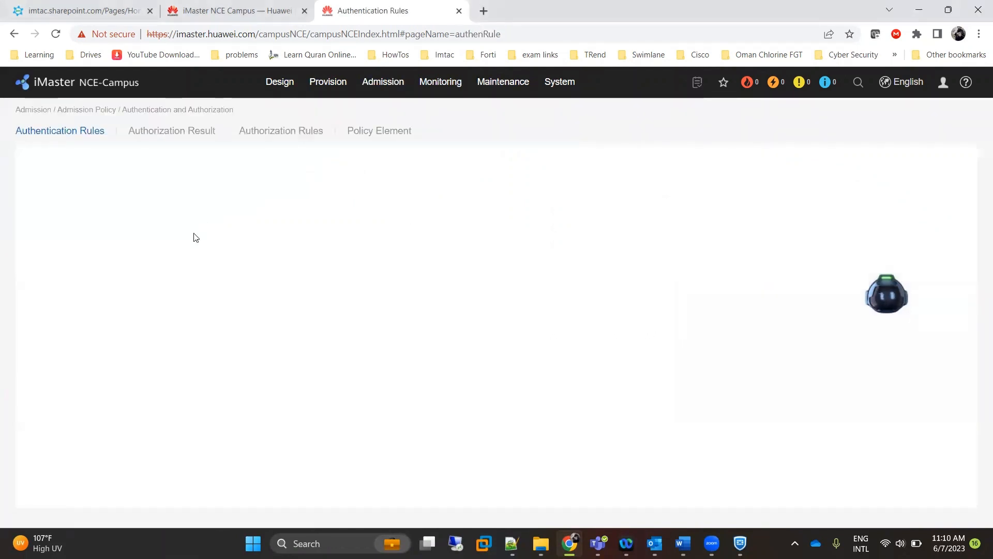
left_click(939, 168)
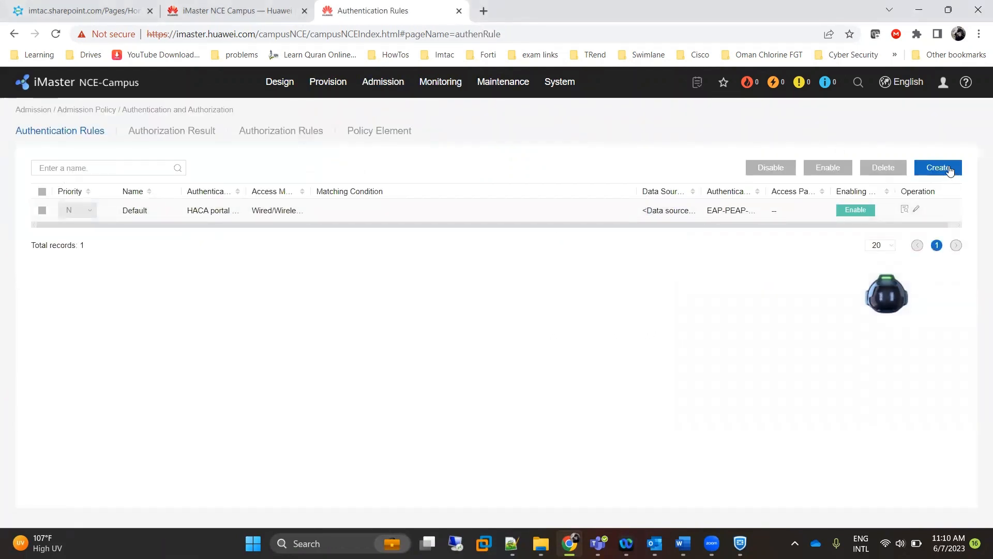
left_click(189, 217)
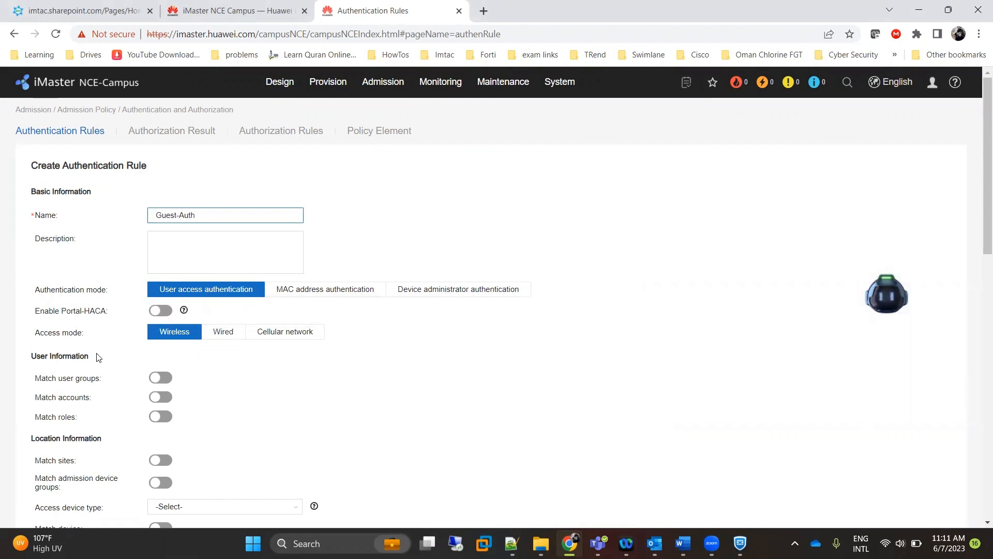
Save the Guest-Auth rule with wireless access authentication and the local data source.
scroll(183, 403, "down", 7)
scroll(184, 402, "down", 6)
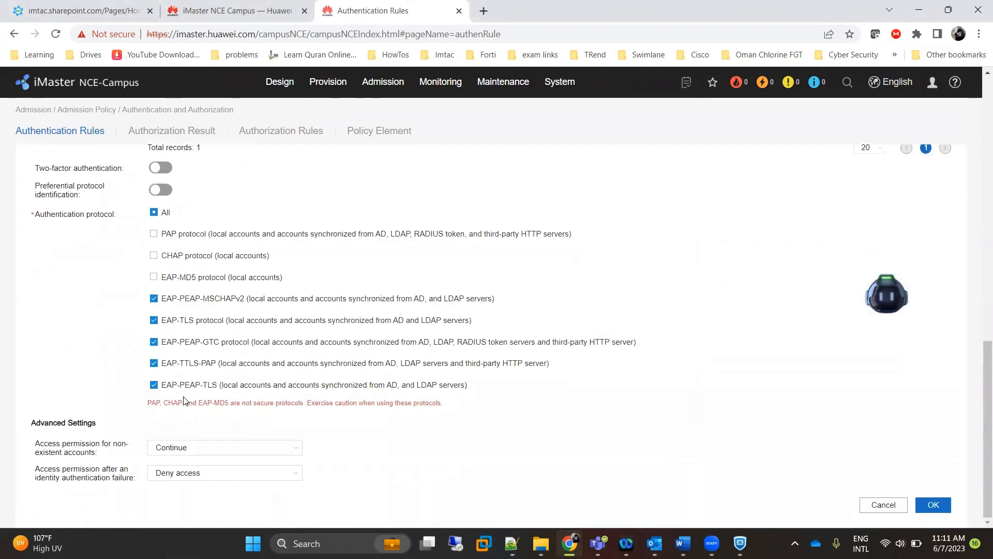
scroll(156, 396, "up", 13)
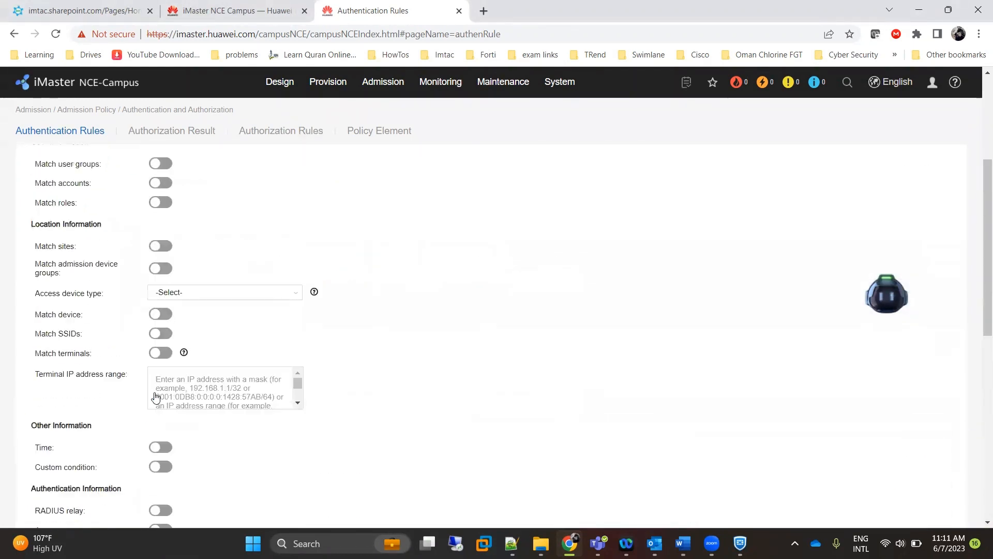
scroll(509, 408, "down", 13)
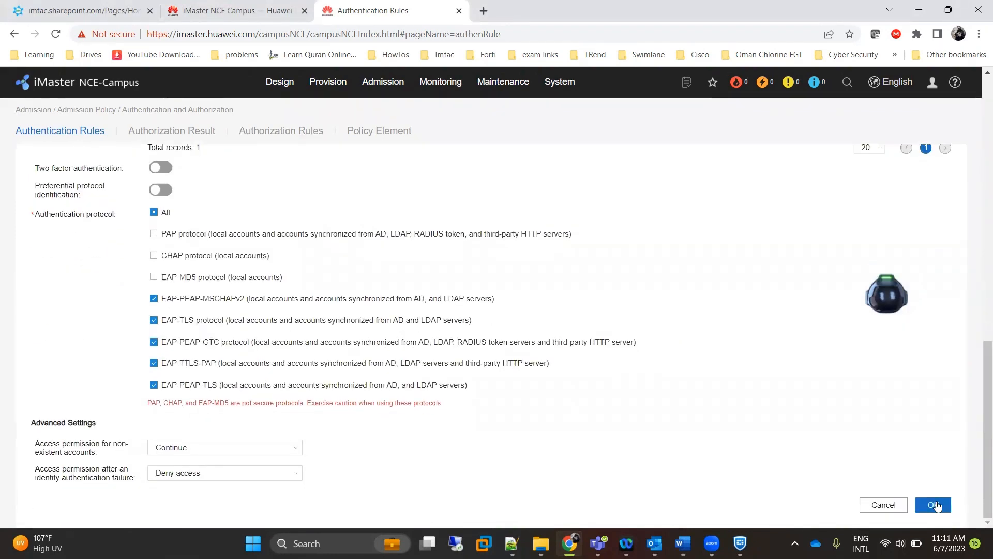
left_click(934, 504)
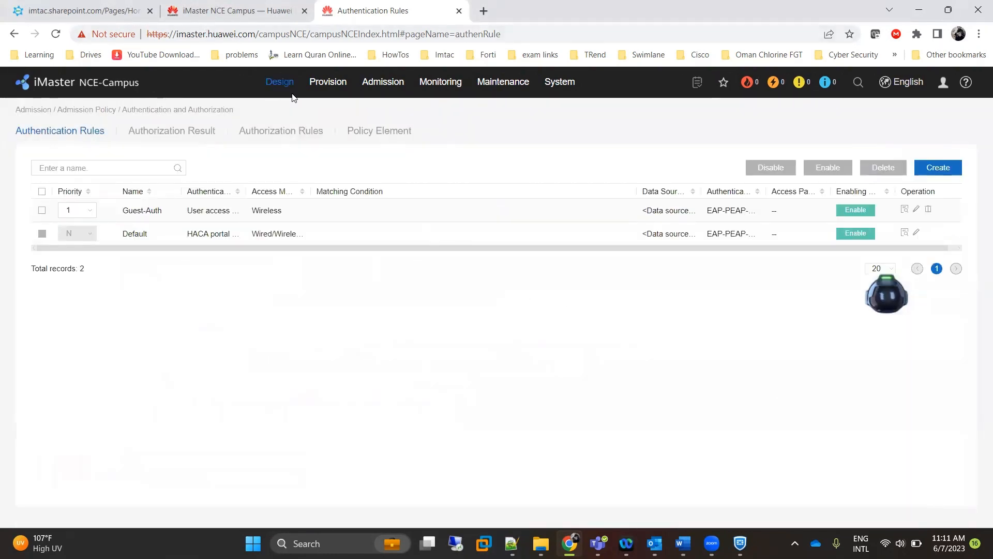
Switch from Authorization Result to the Authorization Rules list, showing only the Default rule.
left_click(171, 133)
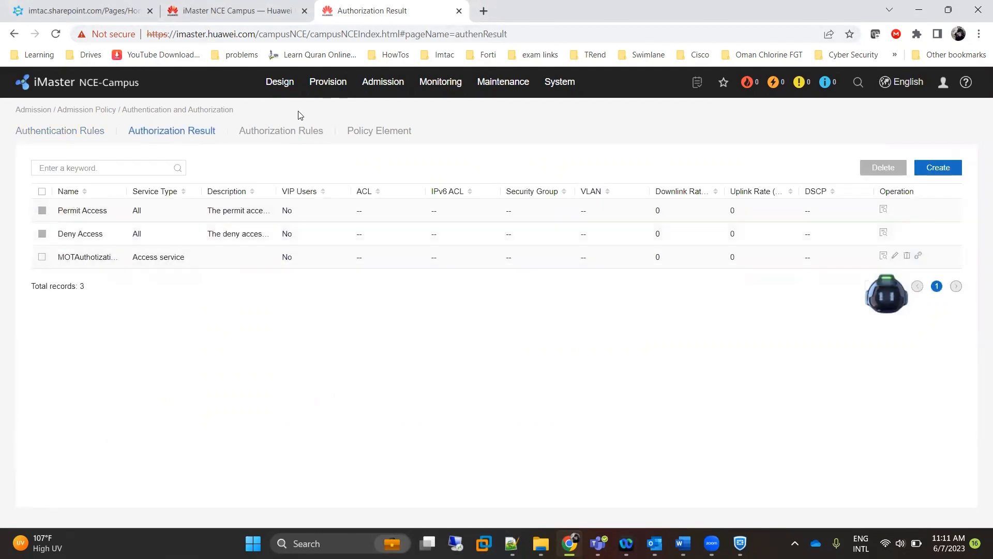
left_click(269, 132)
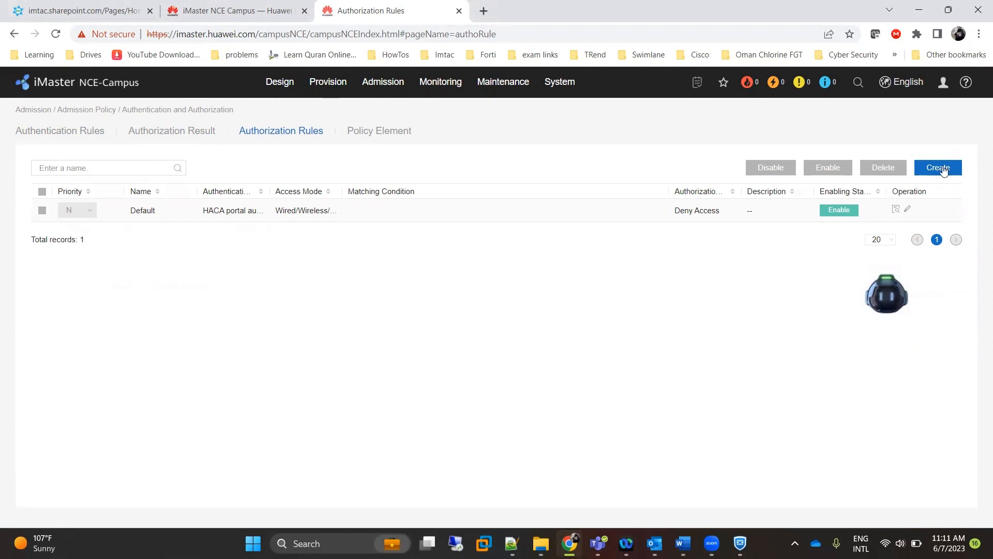
Create a new authorization rule named Guest with Portal-HACA enabled.
left_click(938, 168)
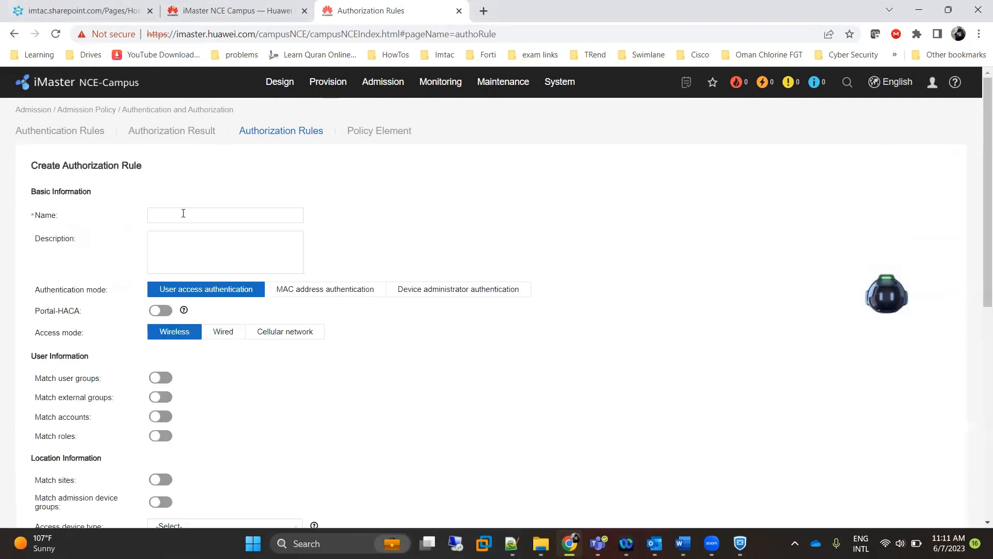
left_click(182, 216)
scroll(204, 247, "down", 1)
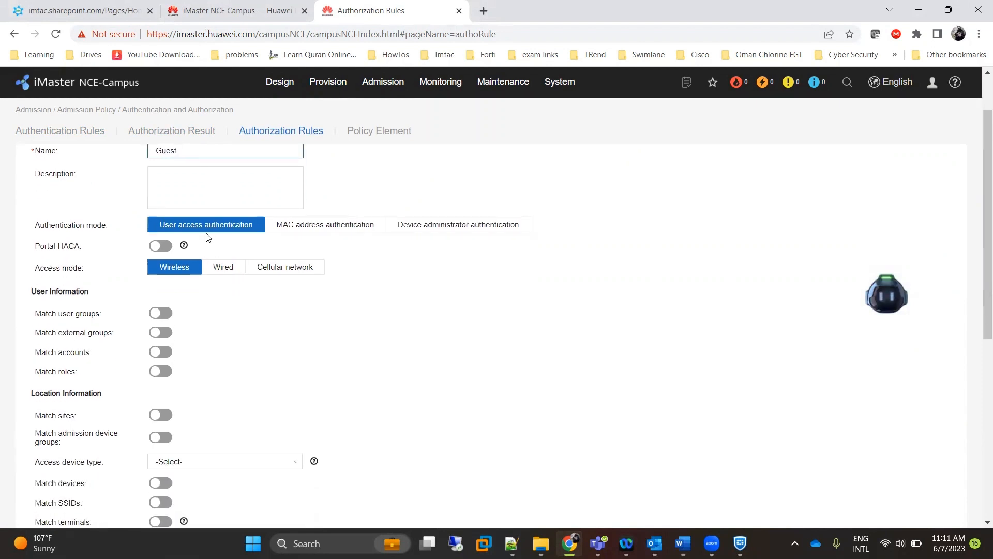
scroll(224, 245, "down", 1)
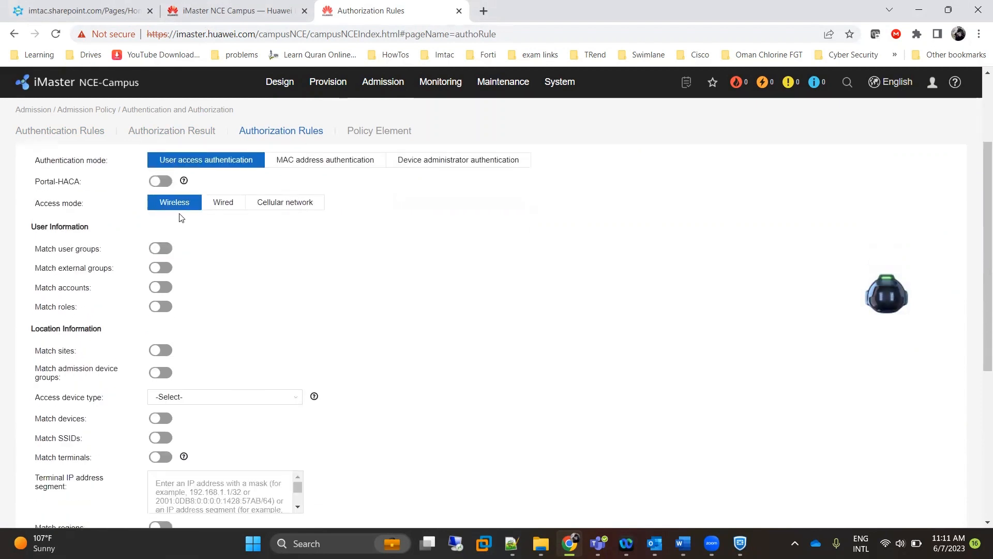
left_click(166, 182)
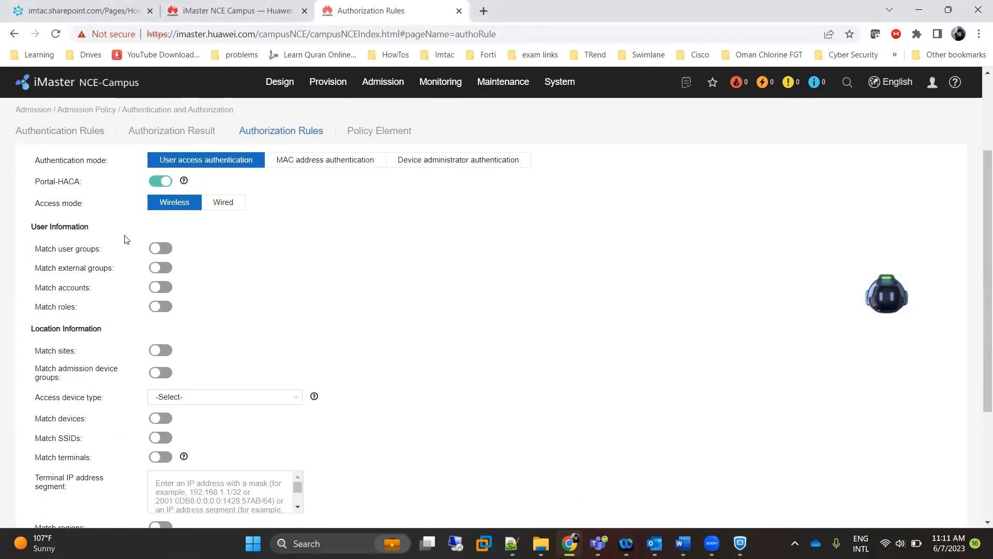
Make the Guest rule match the ROOT\Guest user group.
scroll(127, 239, "down", 2)
scroll(125, 239, "up", 2)
left_click(162, 250)
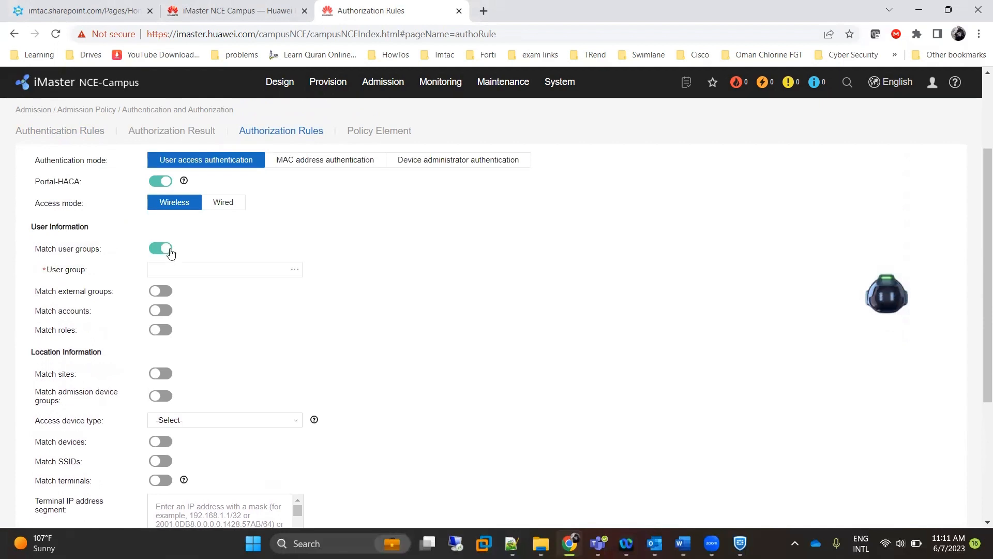
left_click(295, 269)
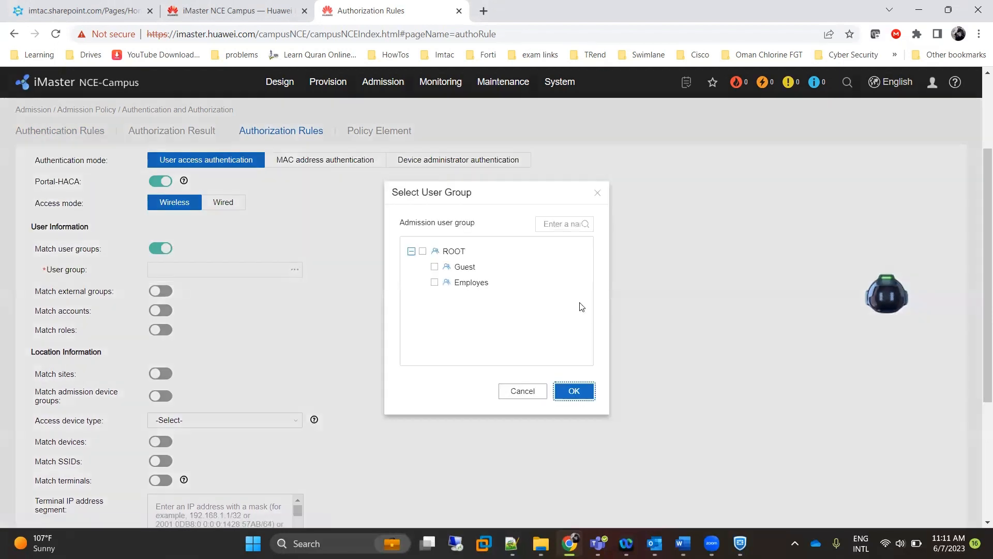
left_click(435, 268)
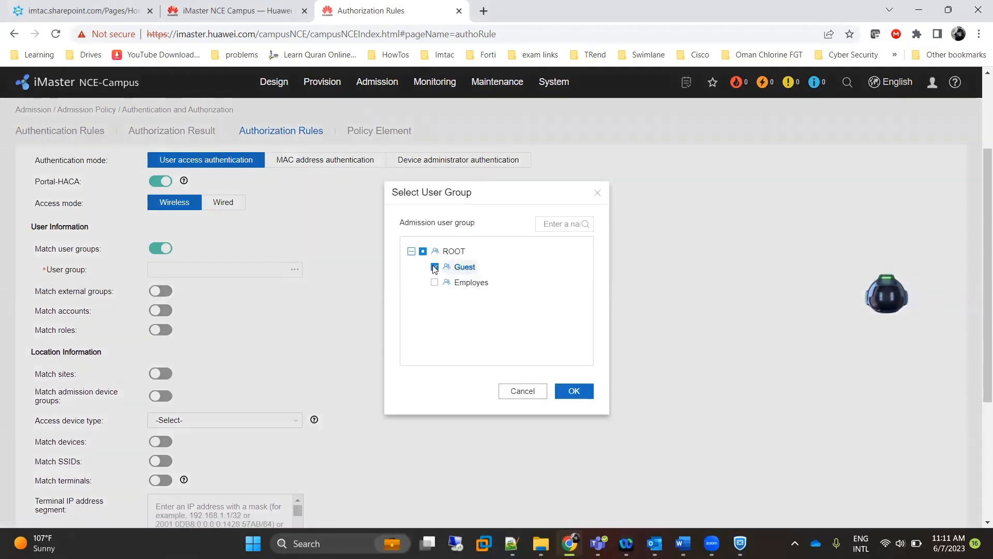
left_click(574, 391)
Set the Guest rule's result to Permit Access and save it.
scroll(357, 376, "down", 4)
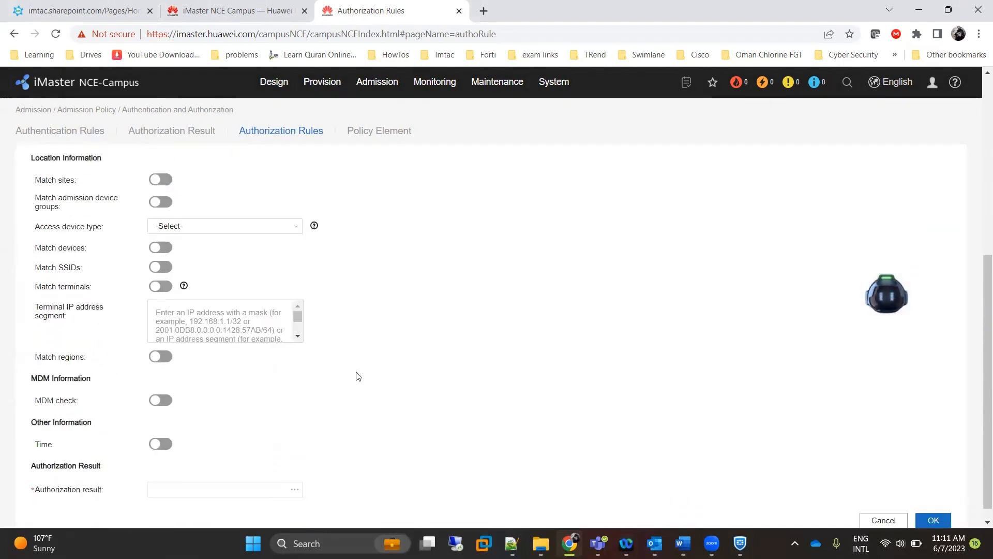
scroll(358, 376, "down", 1)
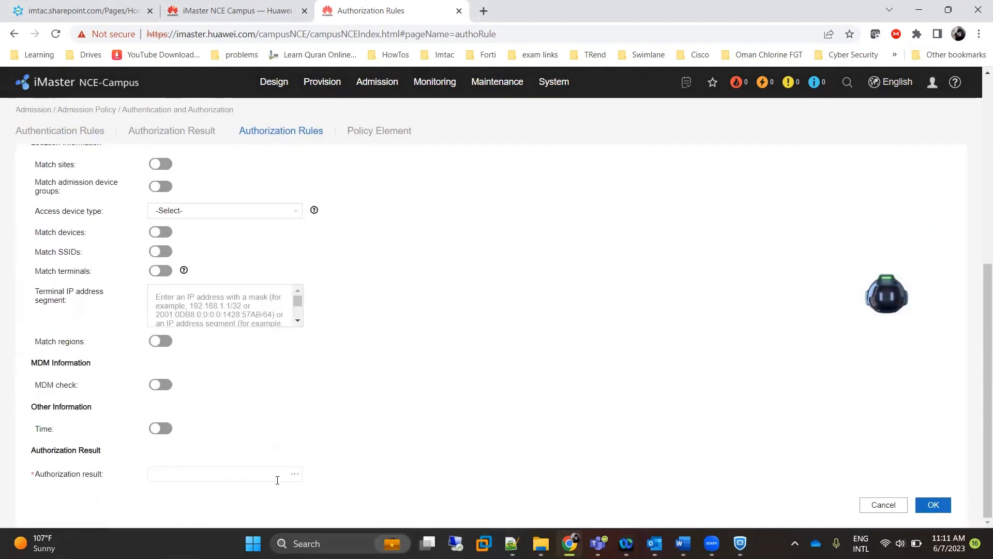
left_click(295, 475)
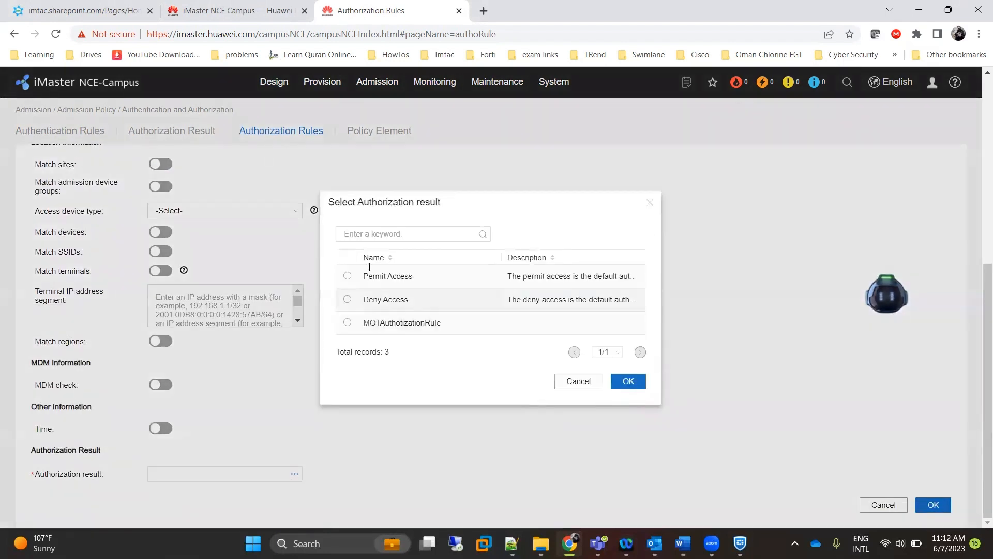
left_click(347, 276)
left_click(627, 382)
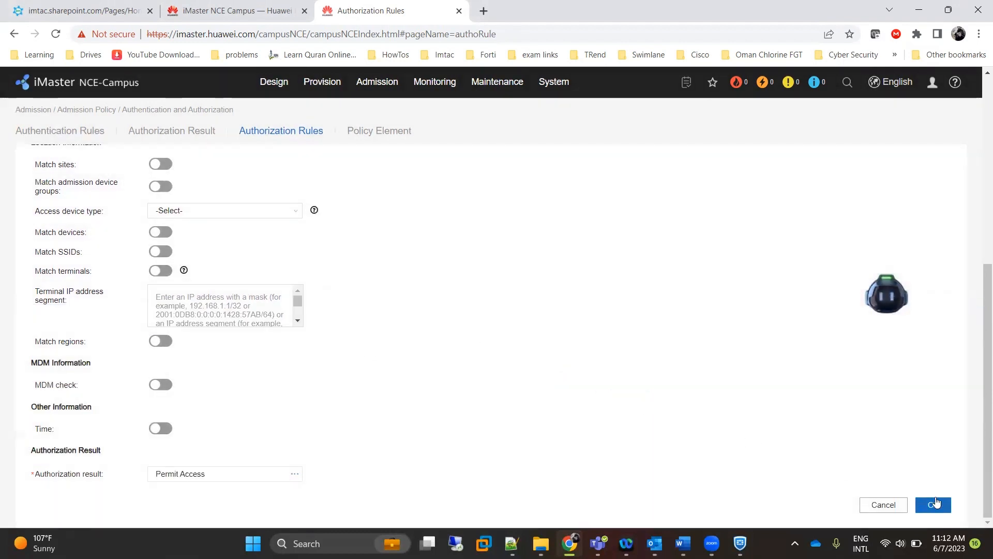
left_click(933, 505)
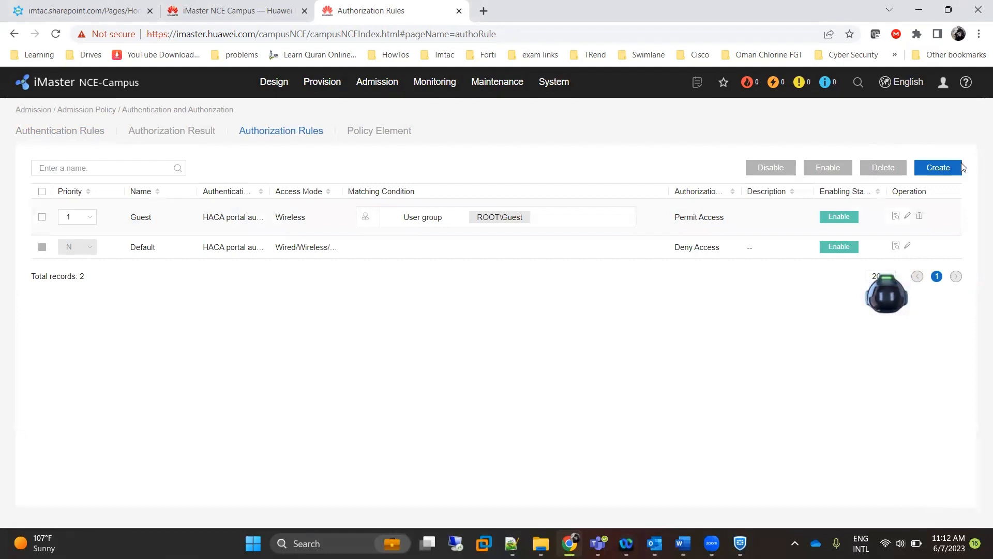
left_click(948, 173)
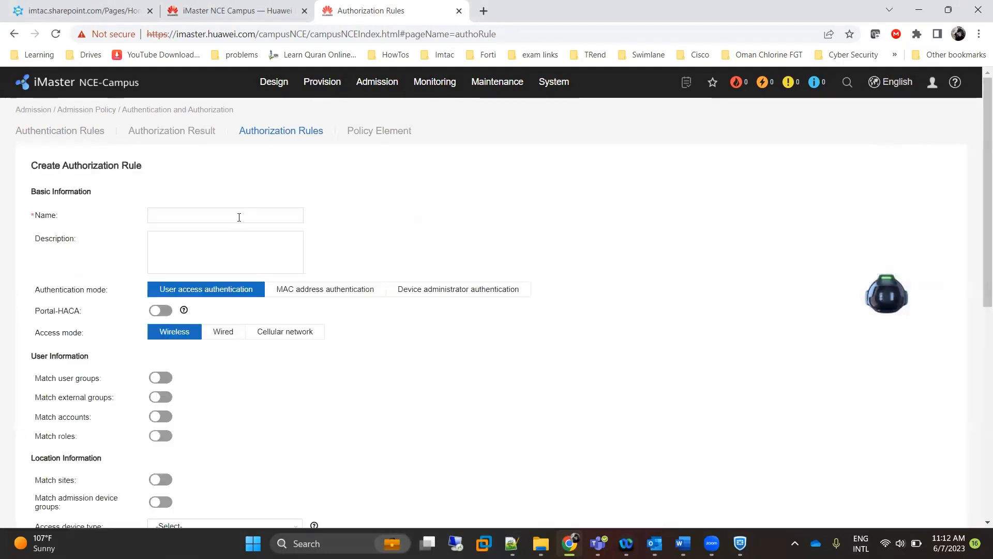
Name the new authorization rule Employes and enable Portal-HACA.
left_click(239, 217)
type("Emplo")
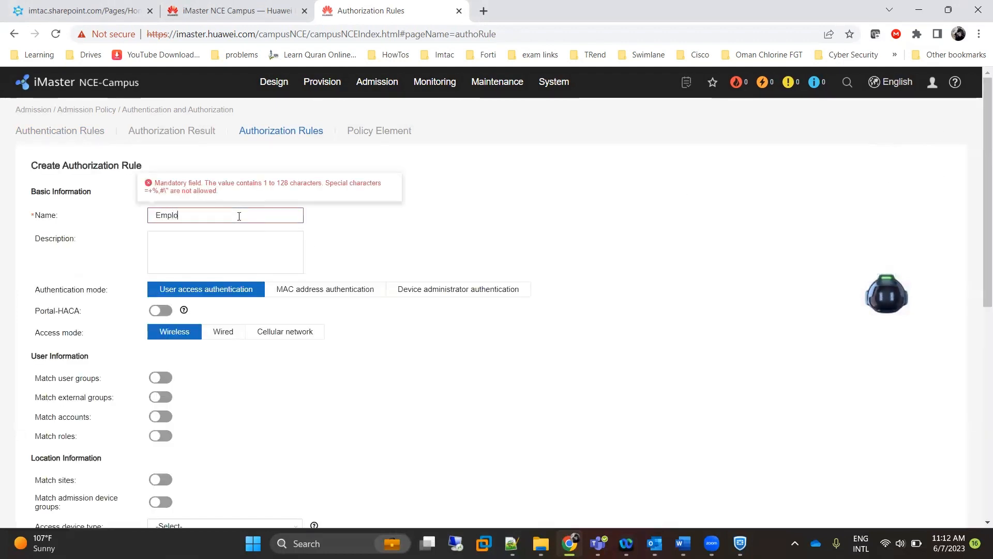
type("u")
key("BackSpace")
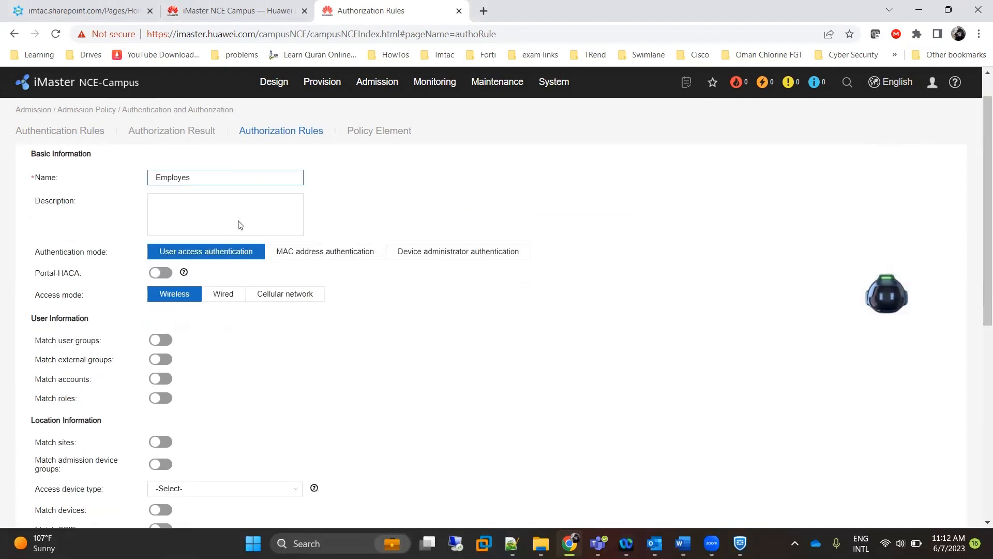
scroll(232, 217, "down", 3)
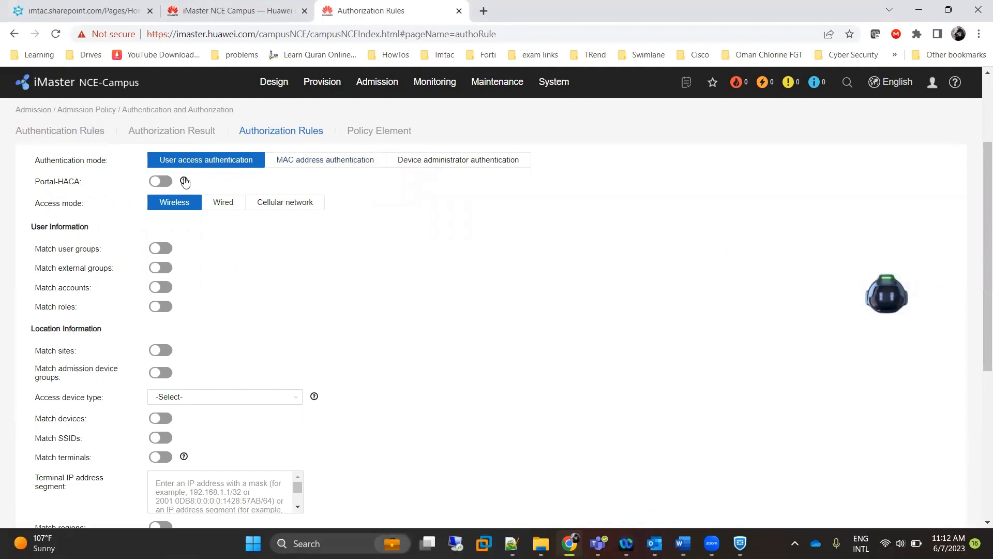
left_click(168, 182)
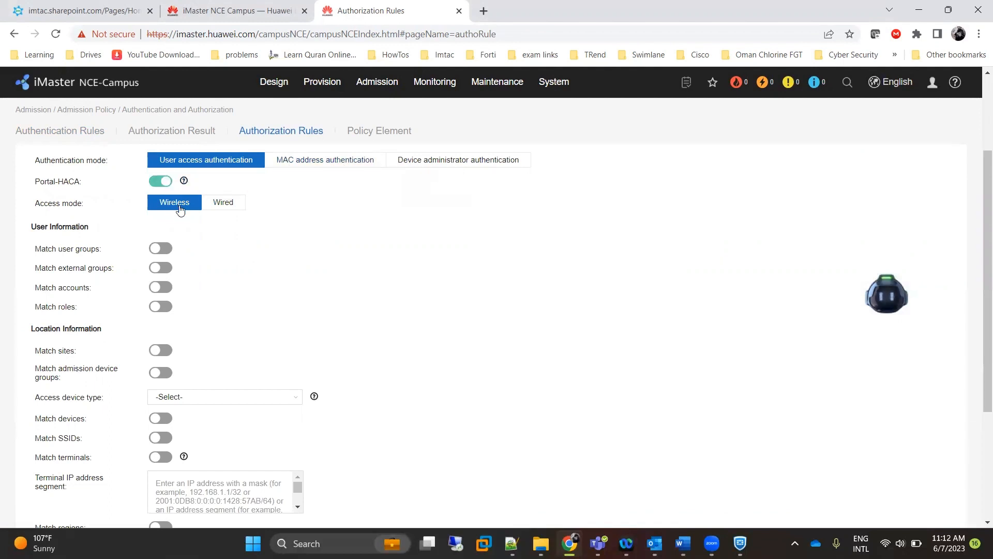
Make the Employes rule match the ROOT\Employes user group.
left_click(167, 252)
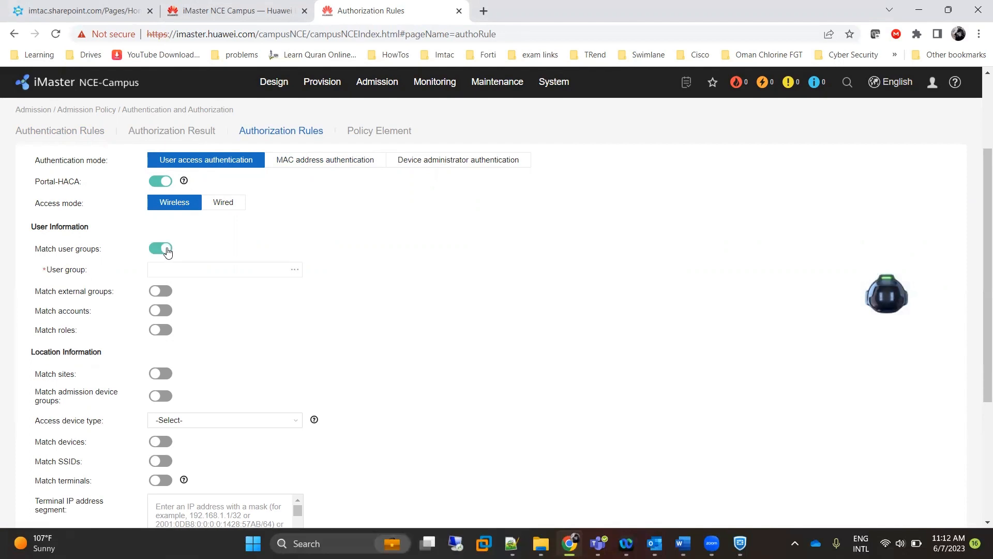
left_click(300, 271)
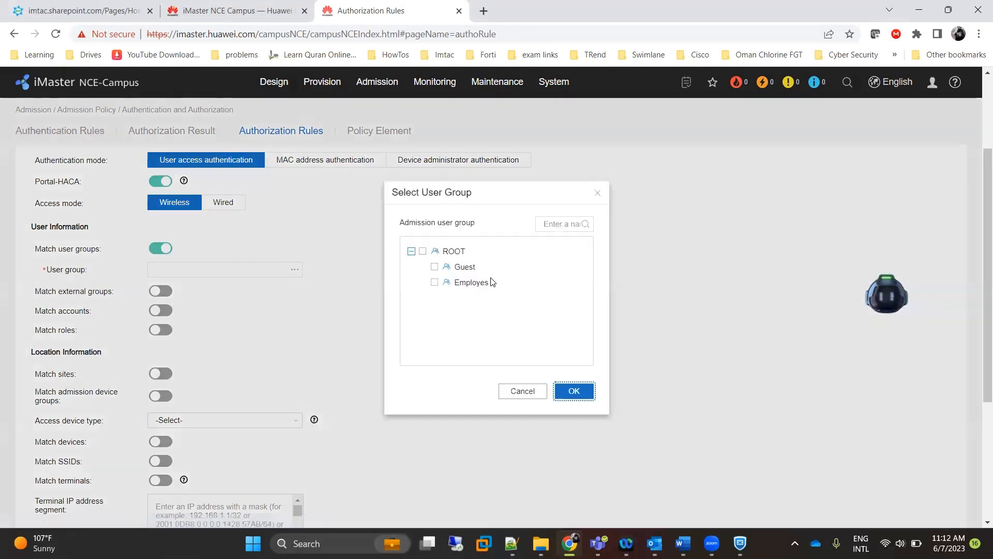
left_click(434, 282)
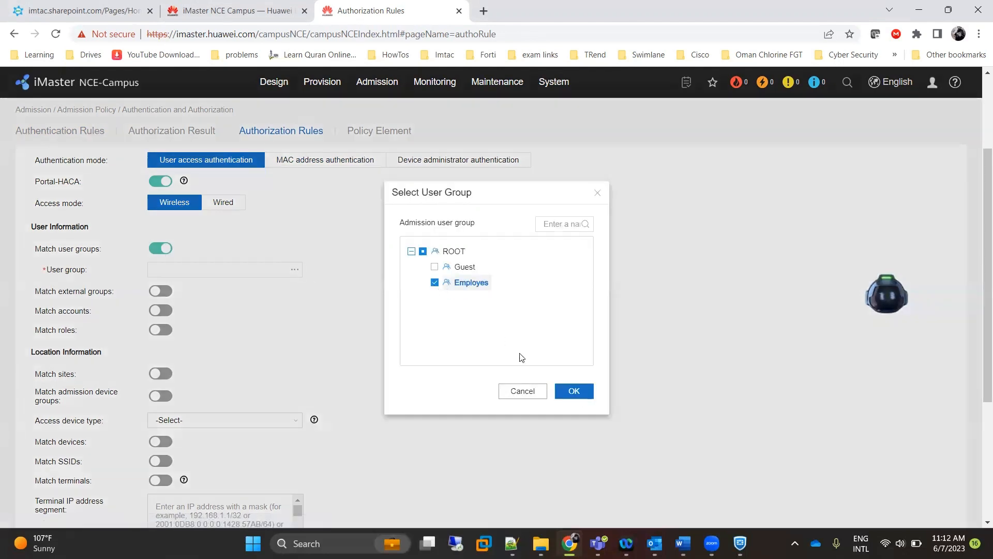
left_click(572, 390)
Set the Employes rule's result to Permit Access and save it.
scroll(461, 414, "down", 4)
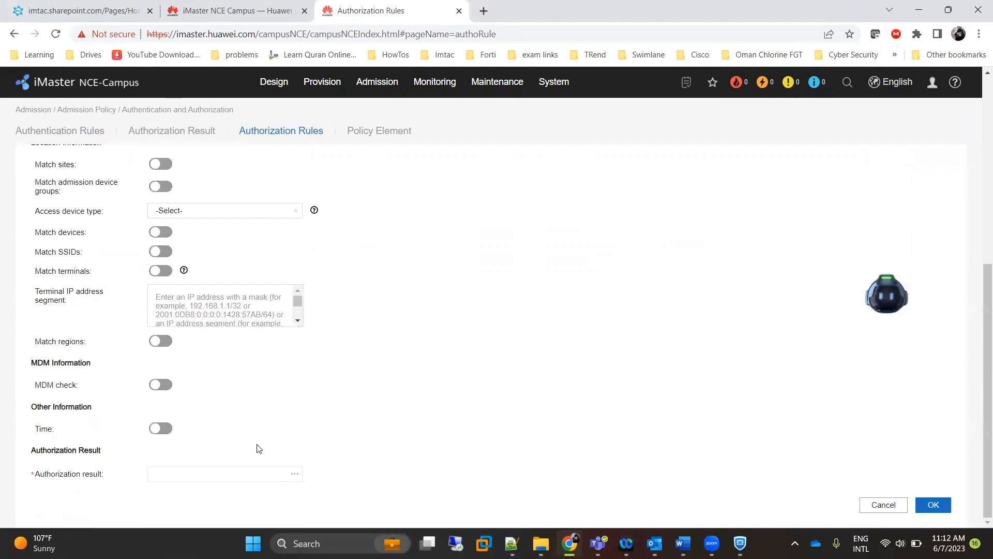
left_click(295, 475)
left_click(347, 276)
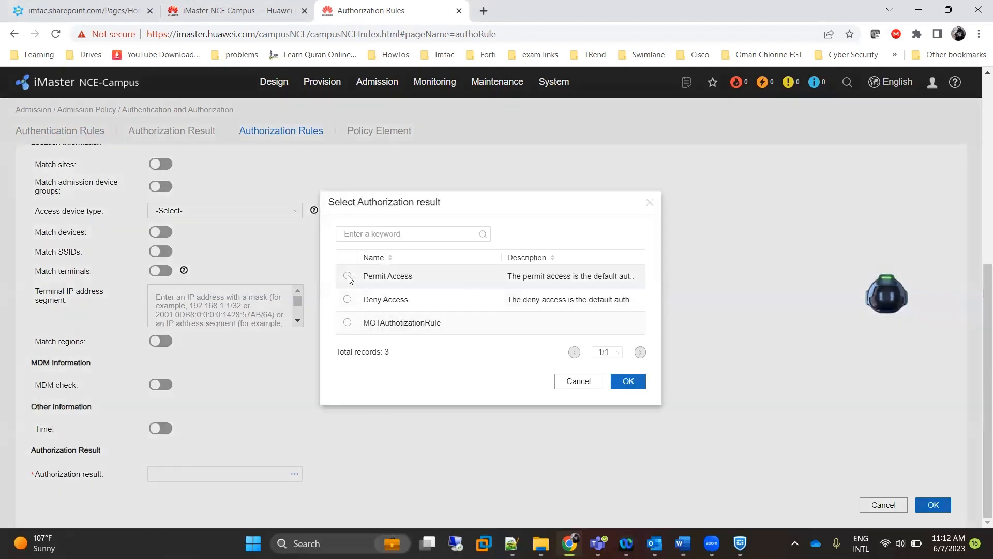
left_click(628, 381)
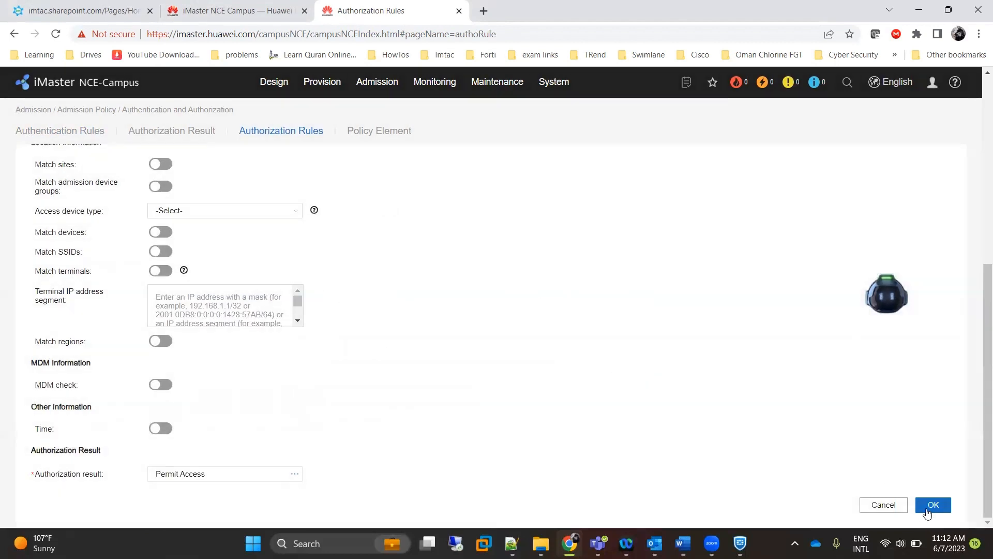
left_click(928, 511)
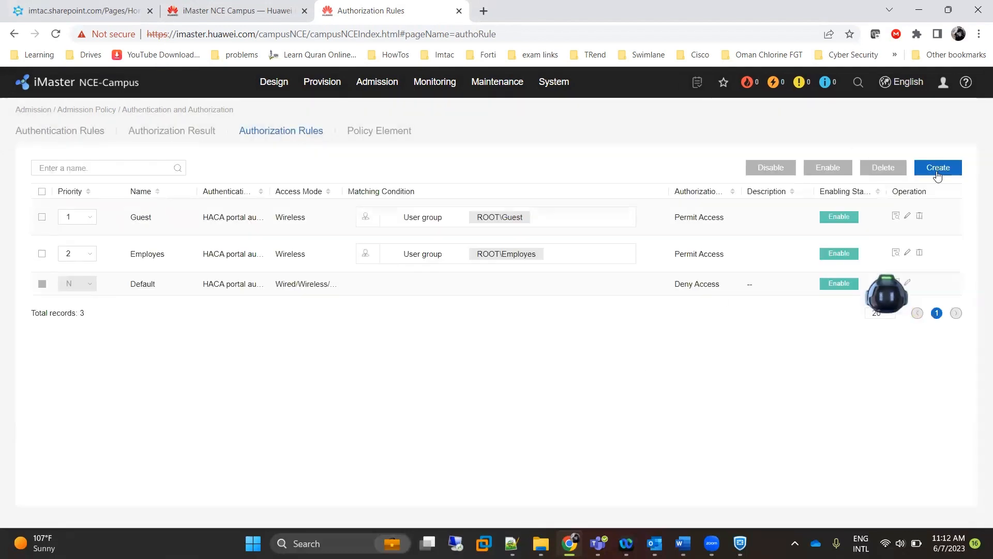